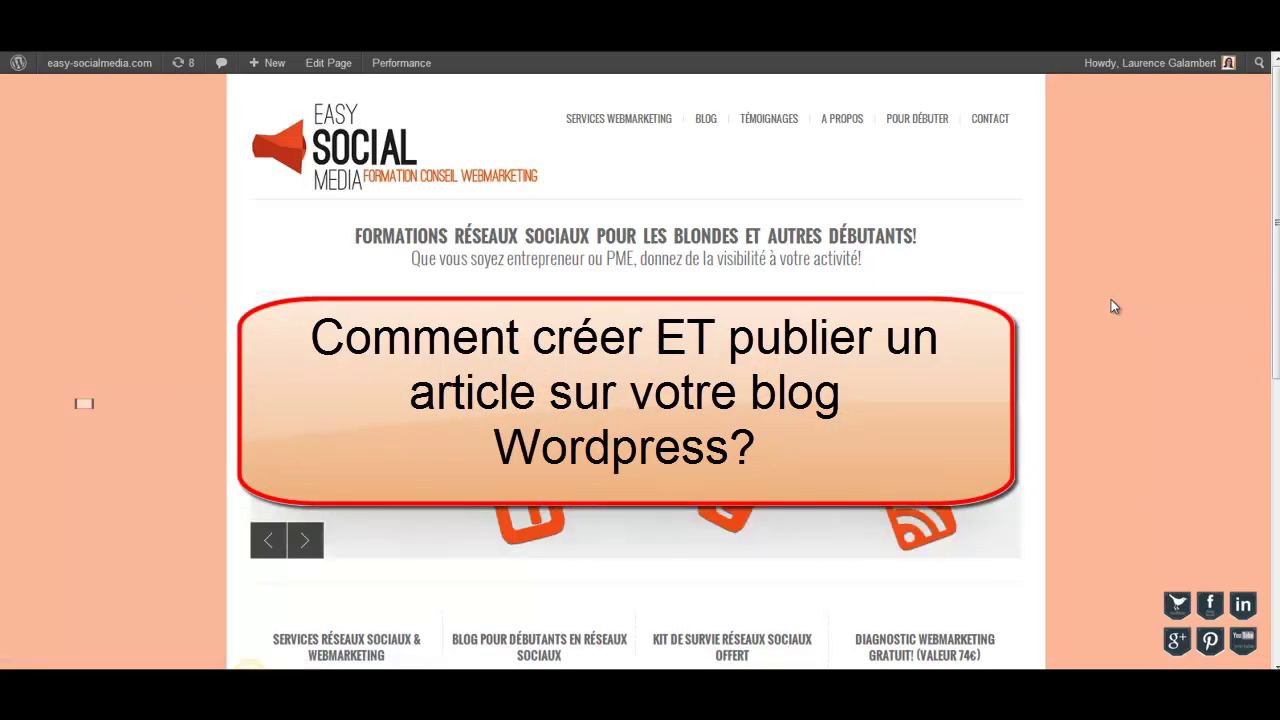
- Open the Easy Social Media site's blog page and look through its articles
{"action": "left_click", "coordinate": [710, 122]}
{"action": "scroll", "coordinate": [452, 140], "scroll_direction": "down", "scroll_amount": 5}
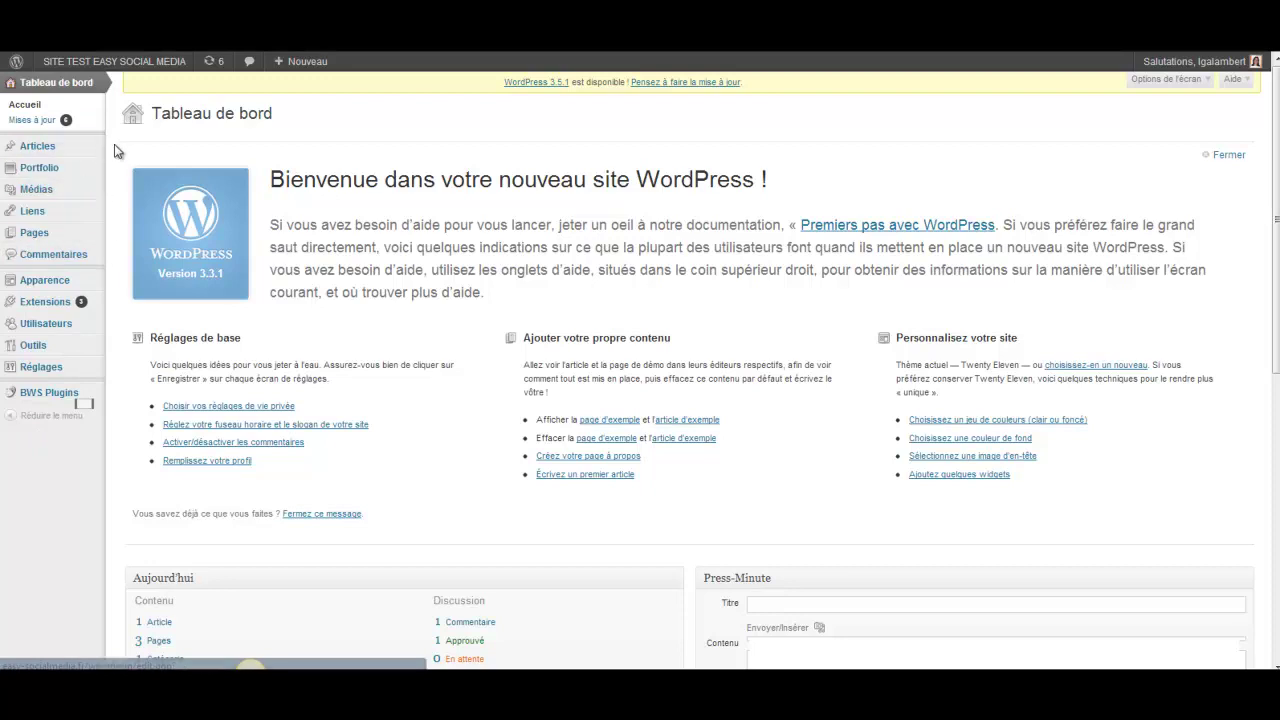
- Create a new article in the test site's dashboard and title it "Titre nouvel article"
{"action": "left_click", "coordinate": [34, 150]}
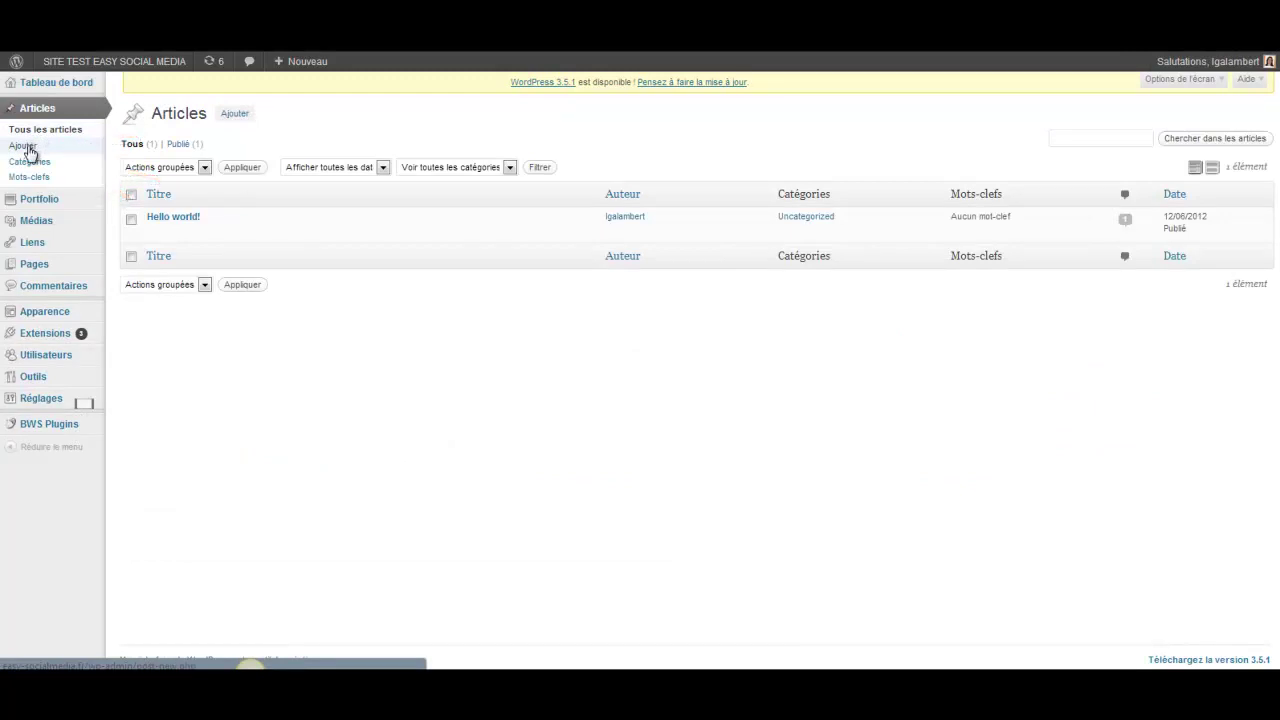
{"action": "left_click", "coordinate": [30, 152]}
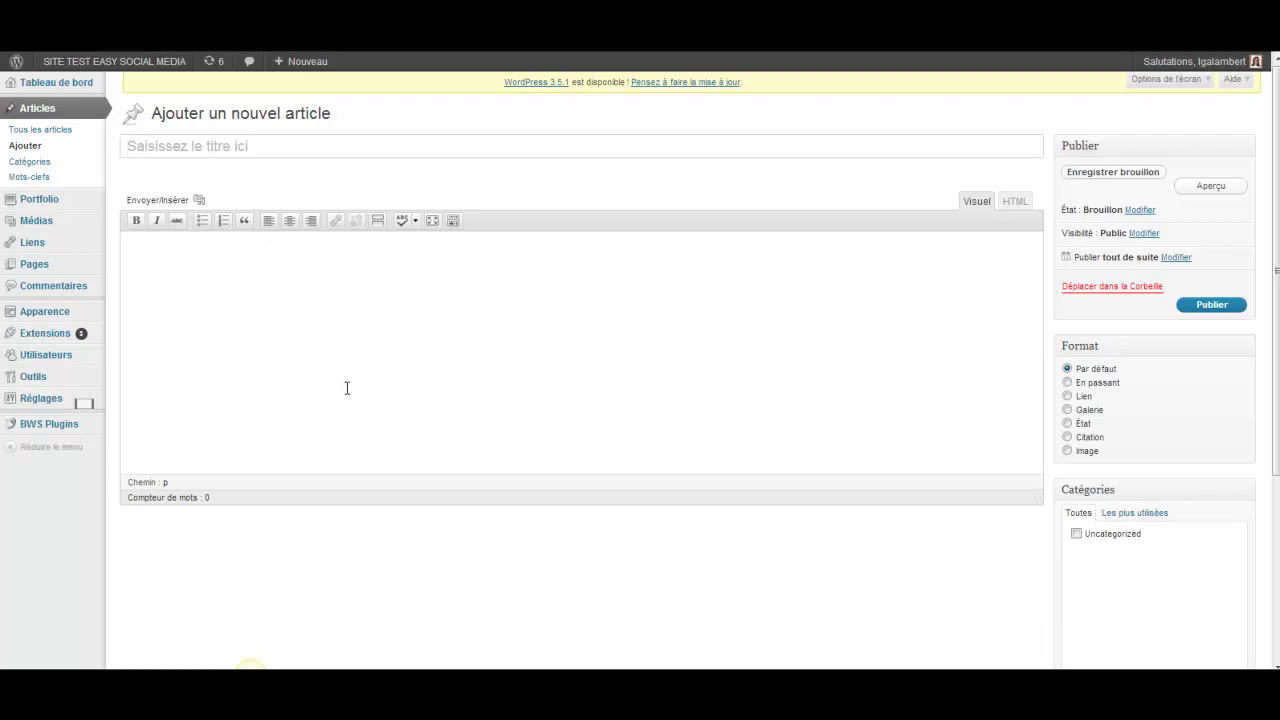
{"action": "left_click", "coordinate": [151, 145]}
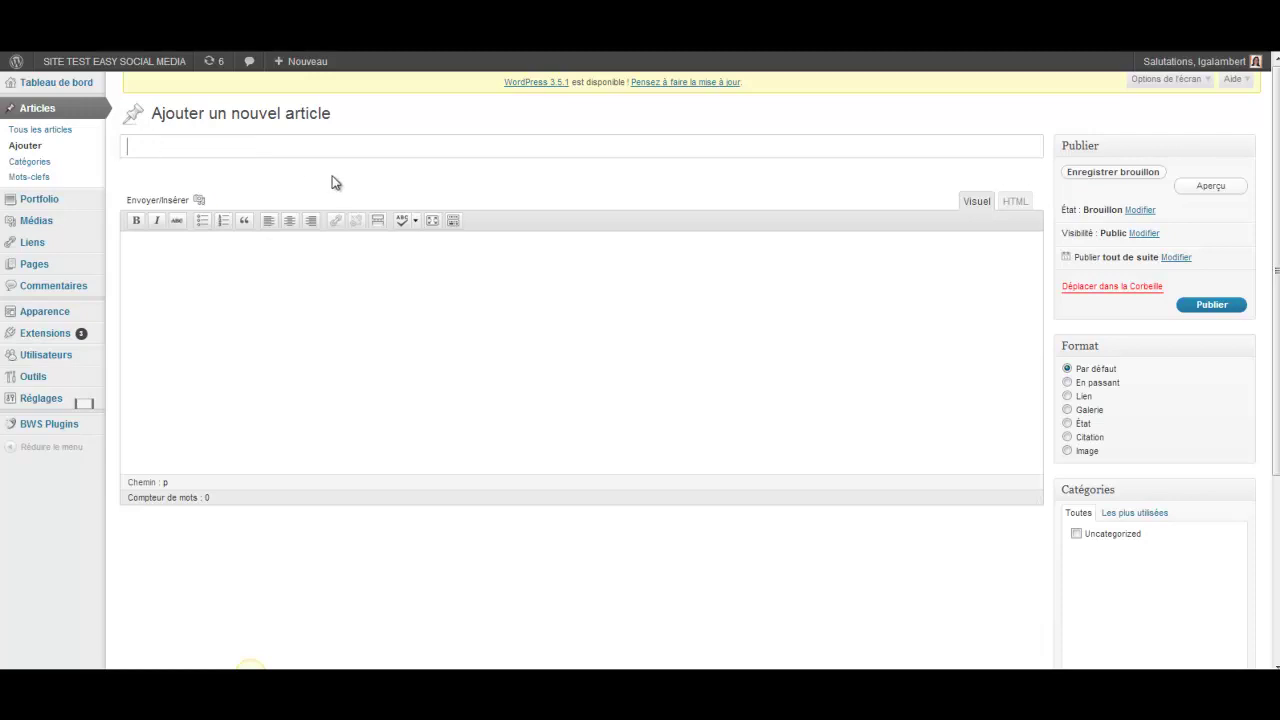
{"action": "type", "text": "Titre nouvel article"}
- Write "corps corps de texte" in the article body and paste it repeatedly to fill out a long paragraph
{"action": "left_click", "coordinate": [323, 254]}
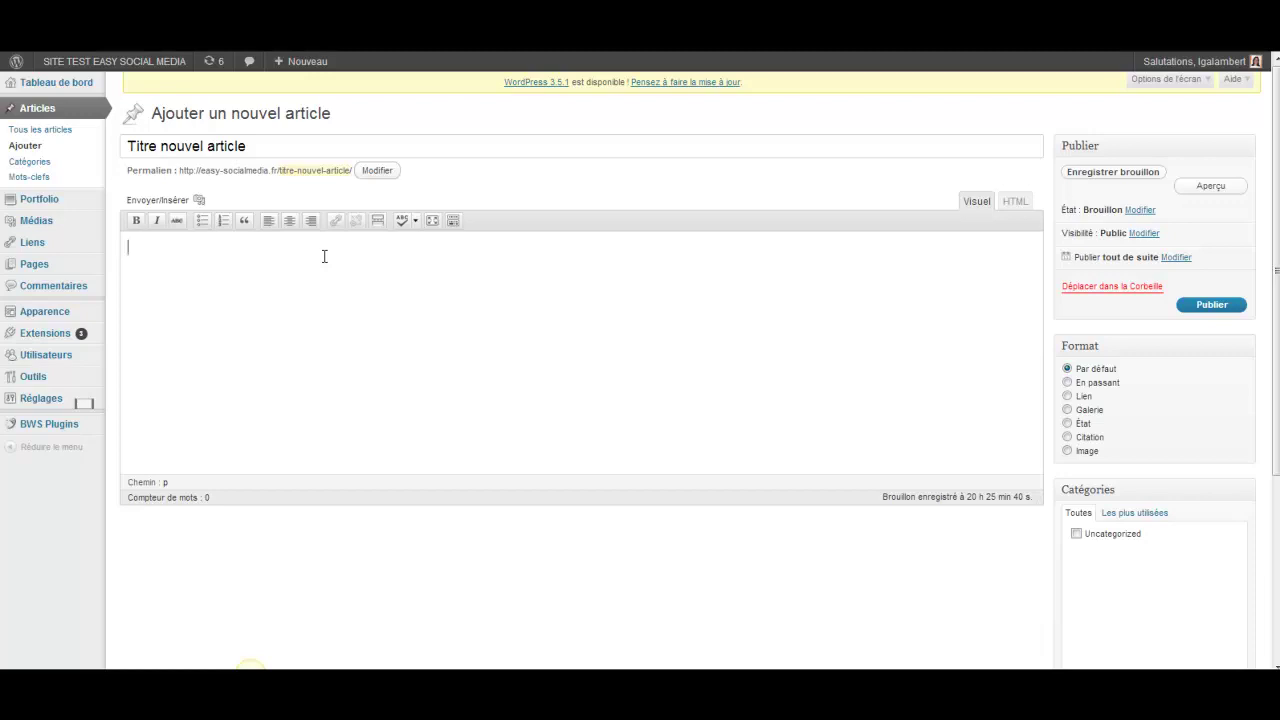
{"action": "type", "text": "corps corps de texte"}
{"action": "triple_click", "coordinate": [271, 260]}
{"action": "left_click", "coordinate": [256, 249]}
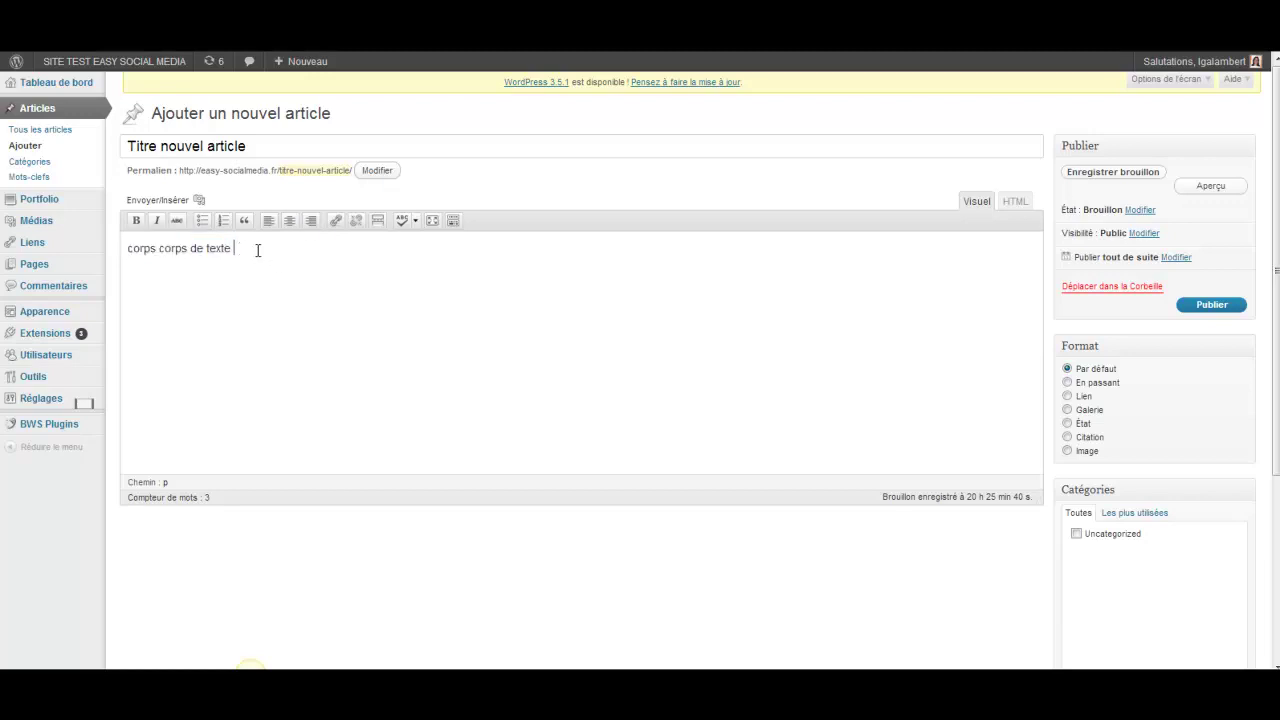
{"action": "key", "text": "ctrl+v"}
{"action": "key", "text": "ctrl+v"}
{"action": "key", "text": "ctrl+v"}
{"action": "key", "text": "ctrl+v"}
{"action": "key", "text": "ctrl+v"}
{"action": "key", "text": "ctrl+v"}
{"action": "key", "text": "ctrl+v"}
{"action": "key", "text": "ctrl+v"}
{"action": "key", "text": "ctrl+v"}
{"action": "key", "text": "ctrl+v"}
{"action": "key", "text": "ctrl+v"}
{"action": "key", "text": "ctrl+v"}
{"action": "key", "text": "ctrl+v"}
{"action": "key", "text": "ctrl+v"}
{"action": "key", "text": "ctrl+v"}
{"action": "key", "text": "ctrl+v"}
{"action": "key", "text": "ctrl+v"}
{"action": "key", "text": "ctrl+v"}
{"action": "key", "text": "ctrl+v"}
{"action": "key", "text": "ctrl+v"}
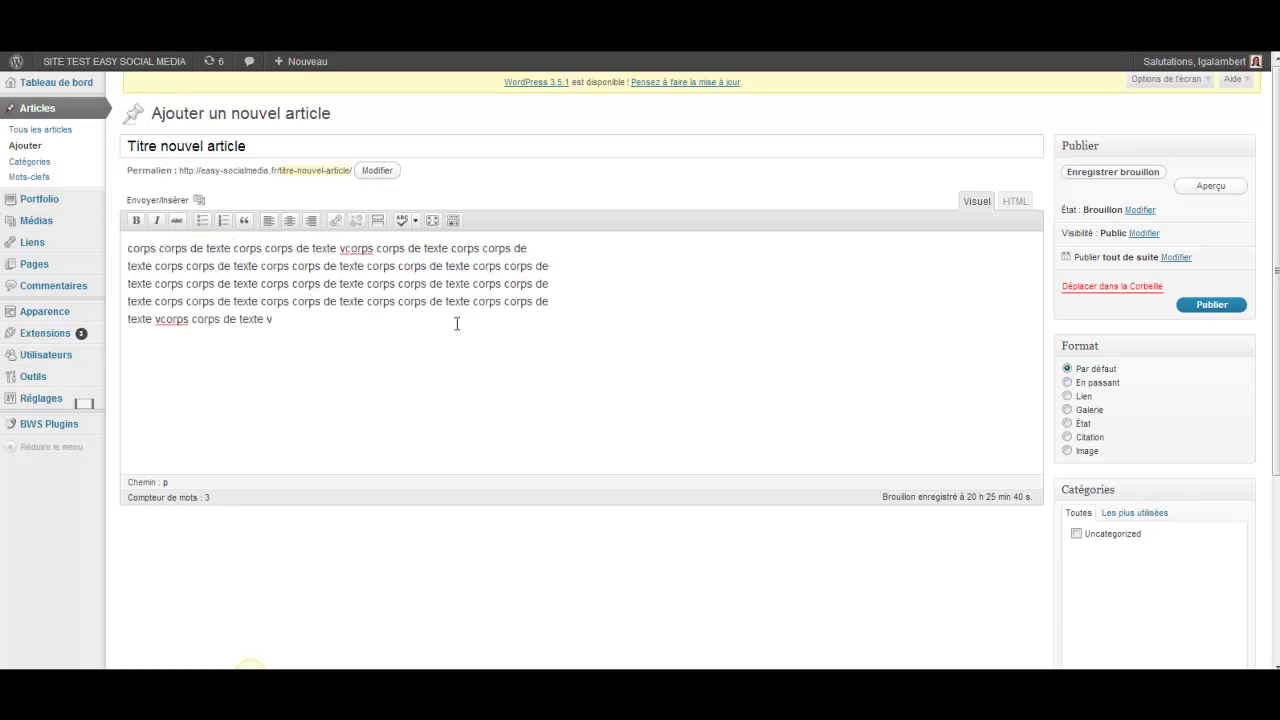
- Preview the draft article and look over its title and body text
{"action": "scroll", "coordinate": [428, 365], "scroll_direction": "down", "scroll_amount": 2}
{"action": "scroll", "coordinate": [428, 365], "scroll_direction": "up", "scroll_amount": 2}
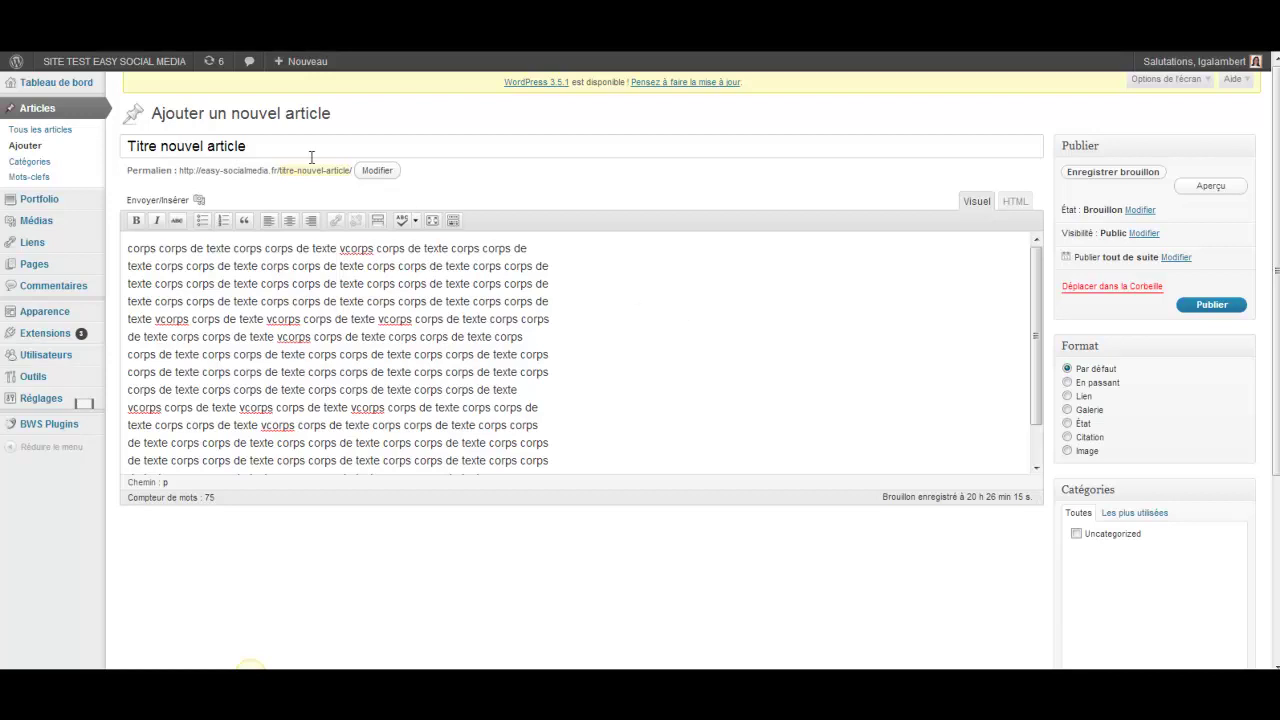
{"action": "left_click", "coordinate": [1210, 187]}
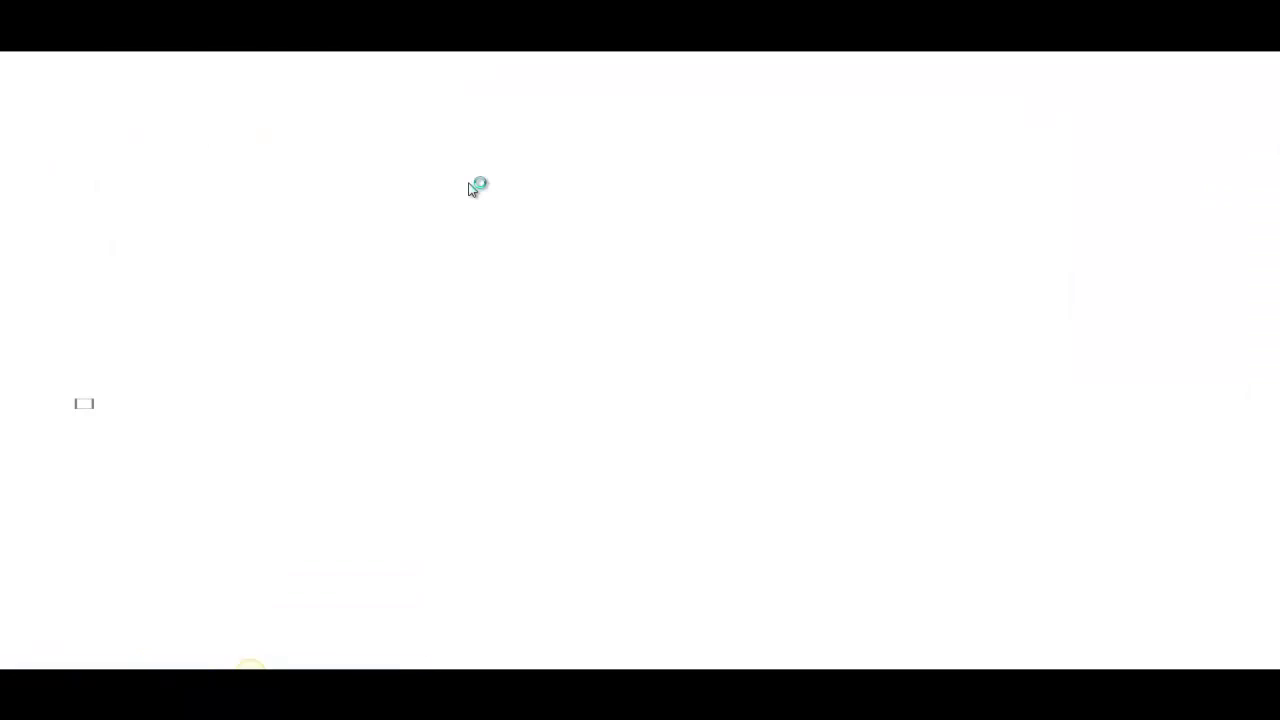
{"action": "scroll", "coordinate": [557, 320], "scroll_direction": "down", "scroll_amount": 3}
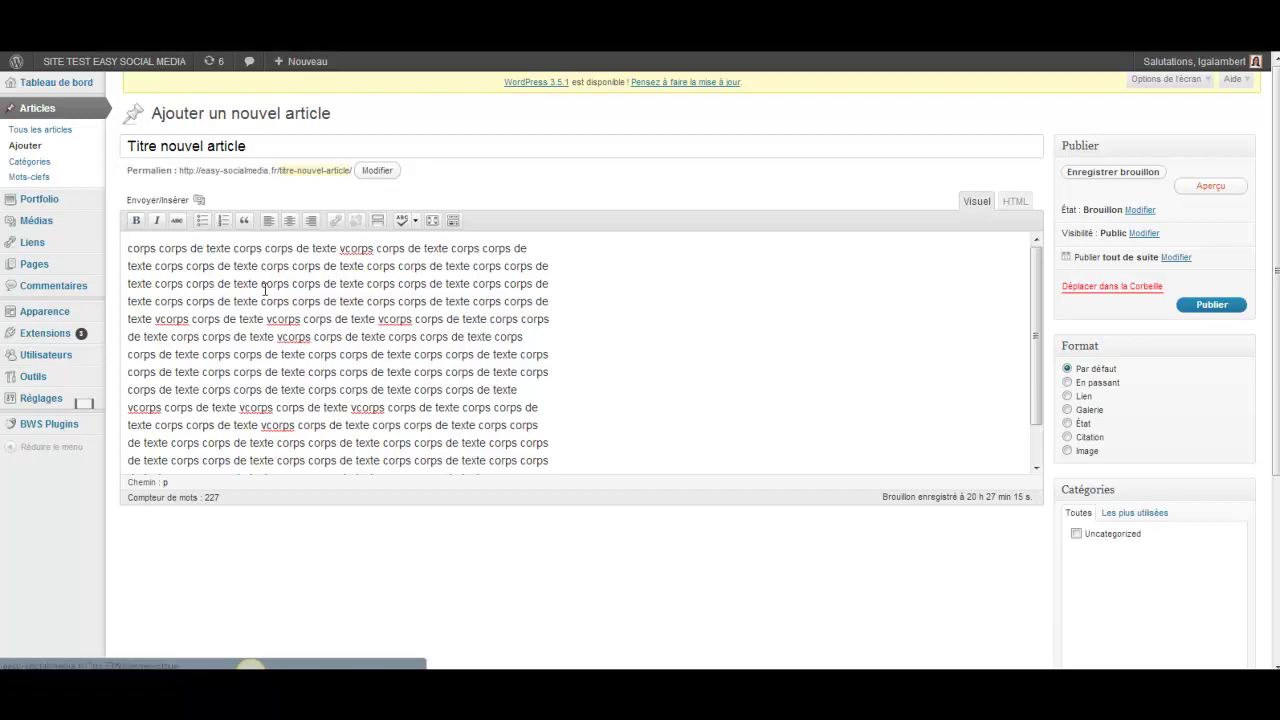
- Make the second part of the body text's third line bold
{"action": "left_click_drag", "start_coordinate": [262, 284], "coordinate": [553, 288]}
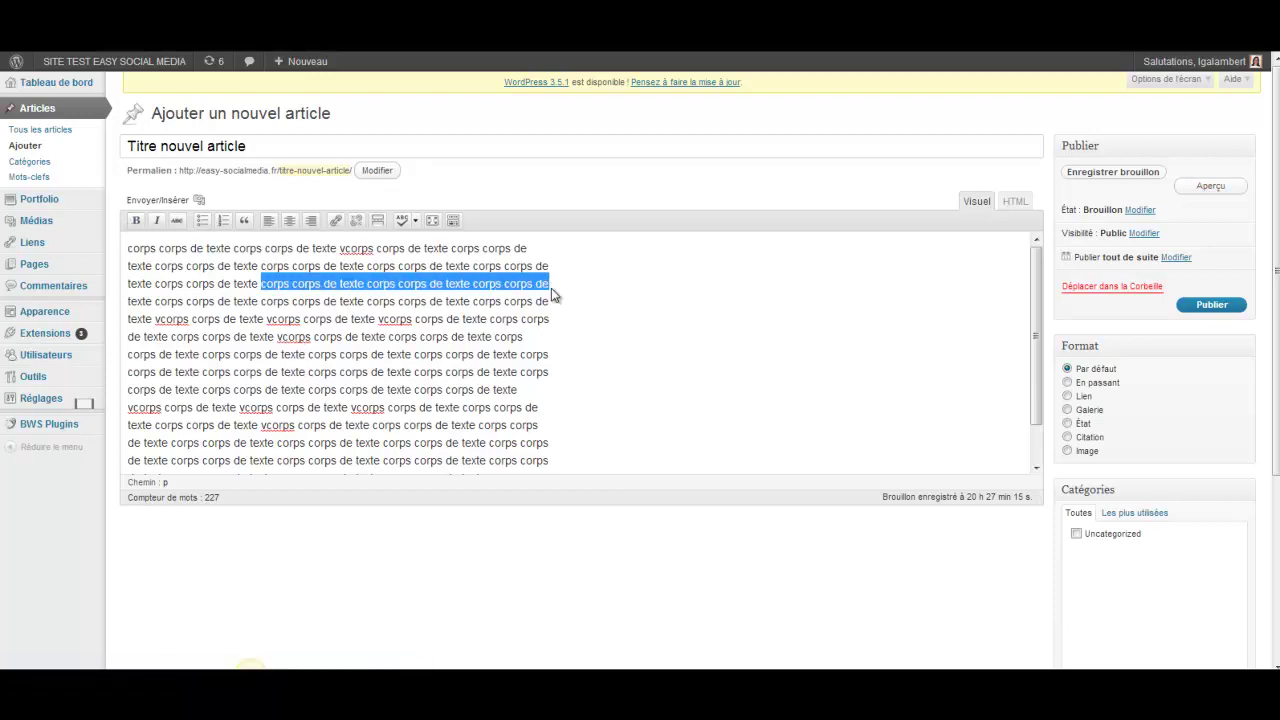
{"action": "left_click", "coordinate": [135, 222]}
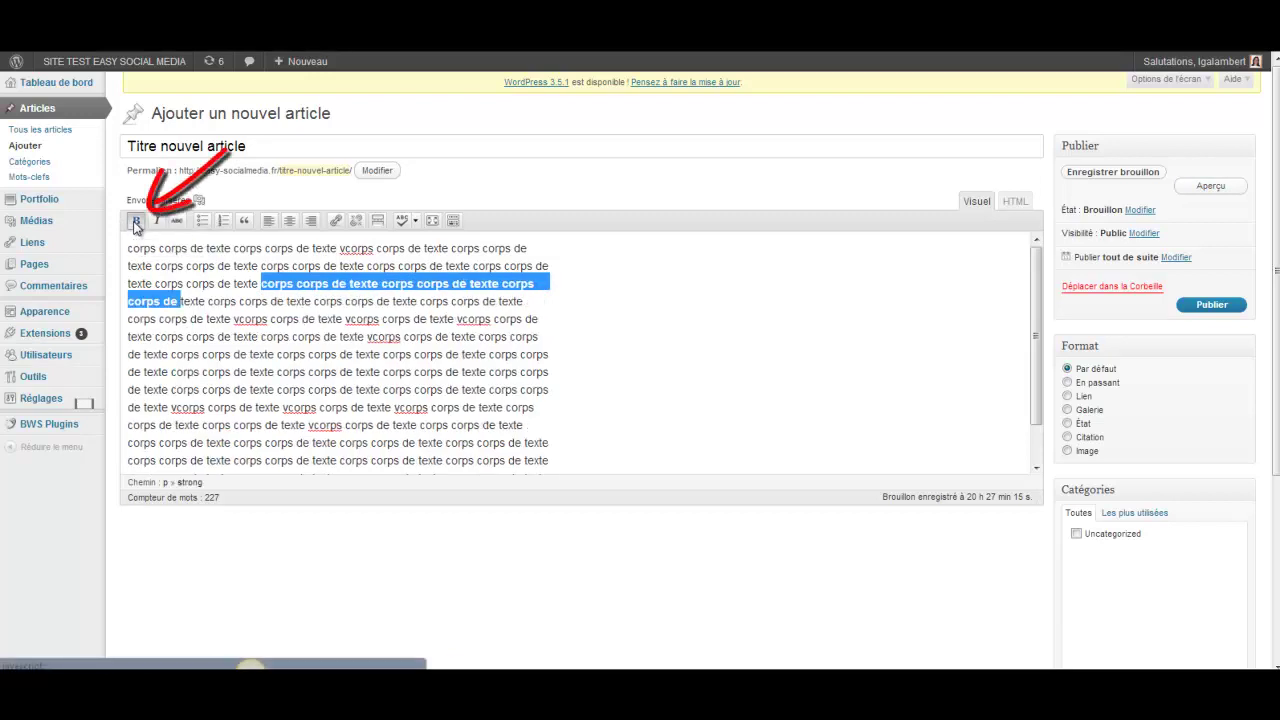
{"action": "left_click", "coordinate": [340, 354]}
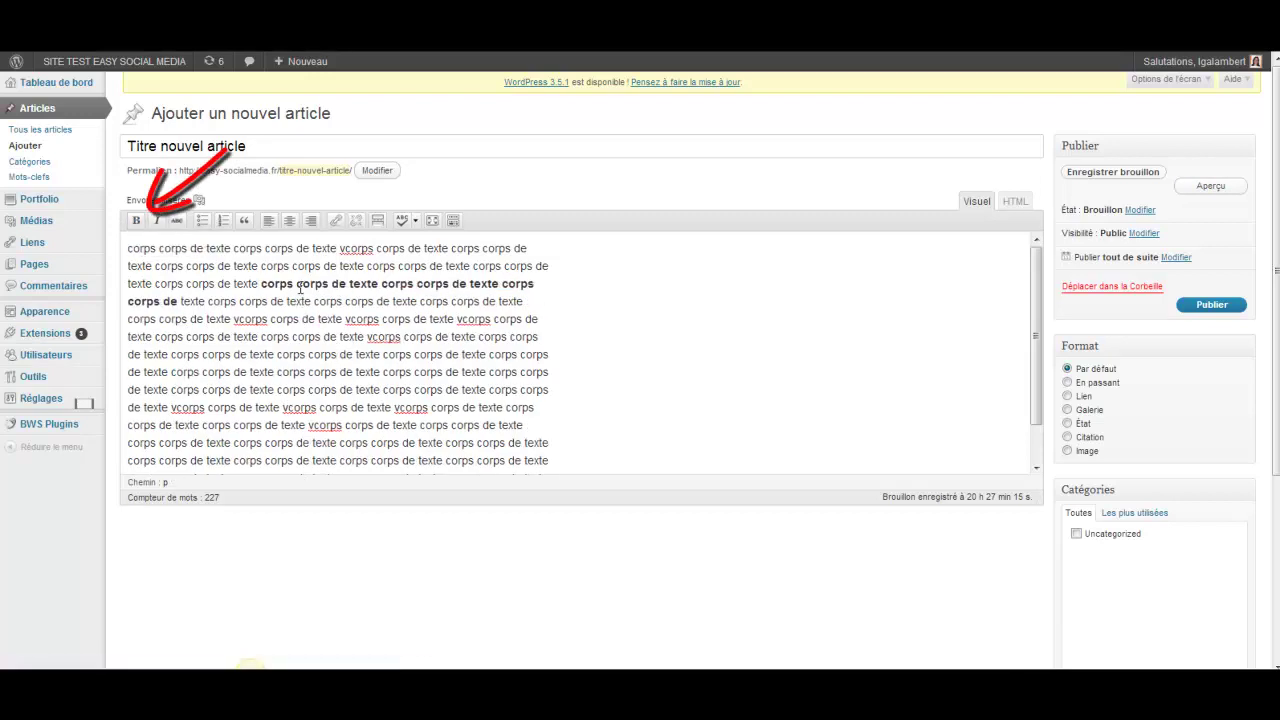
- Italicize the end of the eighth line and strike through the passage spanning the fifth and sixth lines
{"action": "mouse_move", "coordinate": [233, 366]}
{"action": "left_mouse_down"}
{"action": "mouse_move", "coordinate": [485, 390]}
{"action": "mouse_move", "coordinate": [560, 375]}
{"action": "left_mouse_up"}
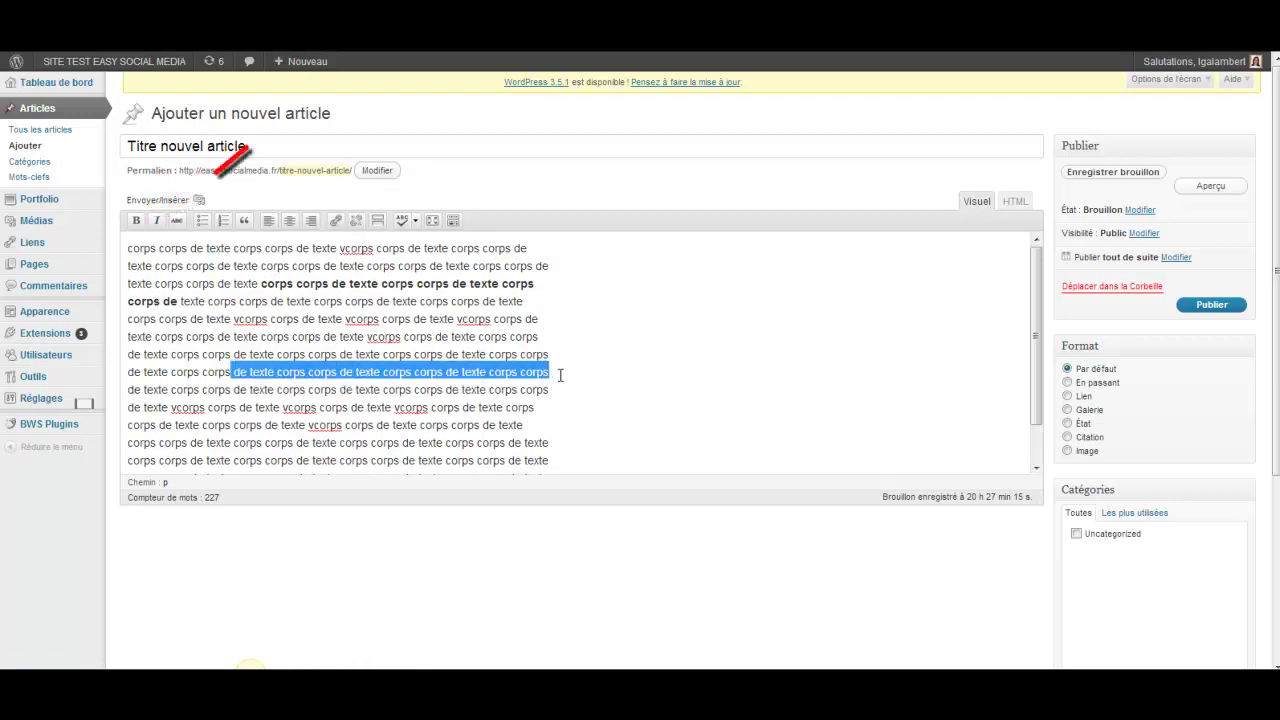
{"action": "left_click", "coordinate": [156, 220]}
{"action": "left_click_drag", "start_coordinate": [273, 319], "coordinate": [545, 337]}
{"action": "left_click", "coordinate": [177, 221]}
{"action": "left_click", "coordinate": [413, 396]}
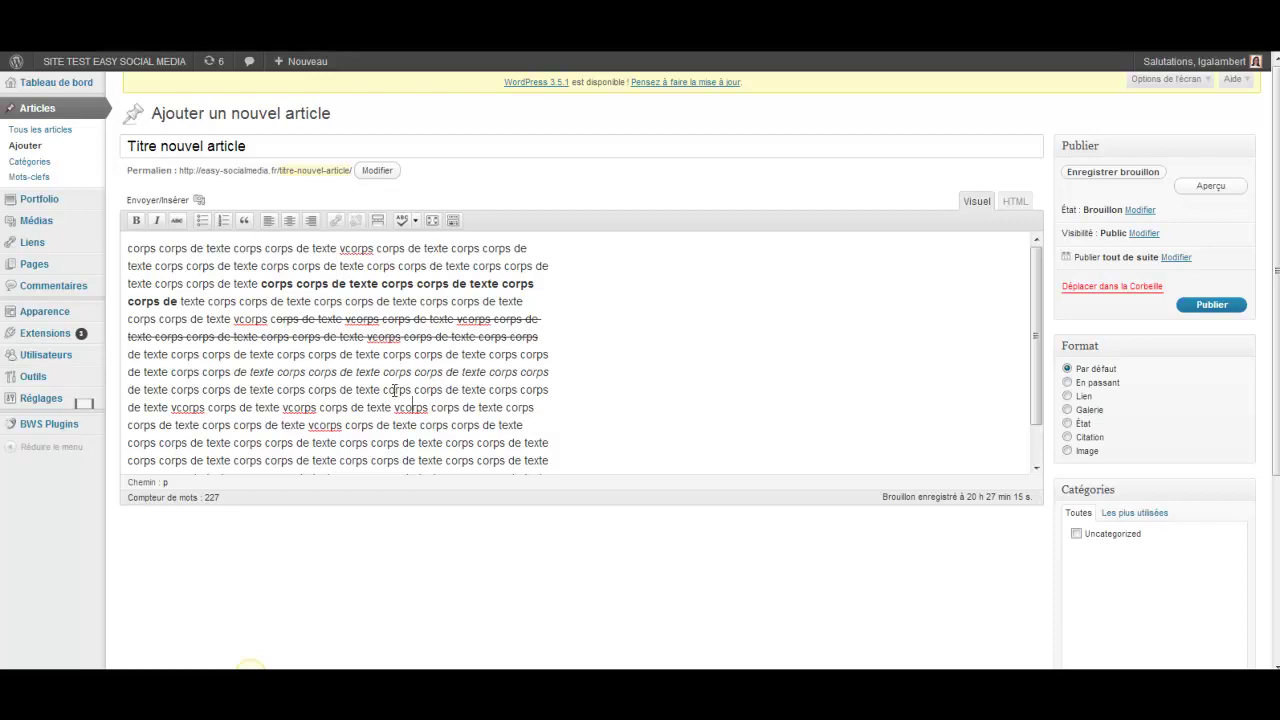
- Right-align the entire body text after trying centre alignment
{"action": "left_click_drag", "start_coordinate": [128, 255], "coordinate": [499, 472]}
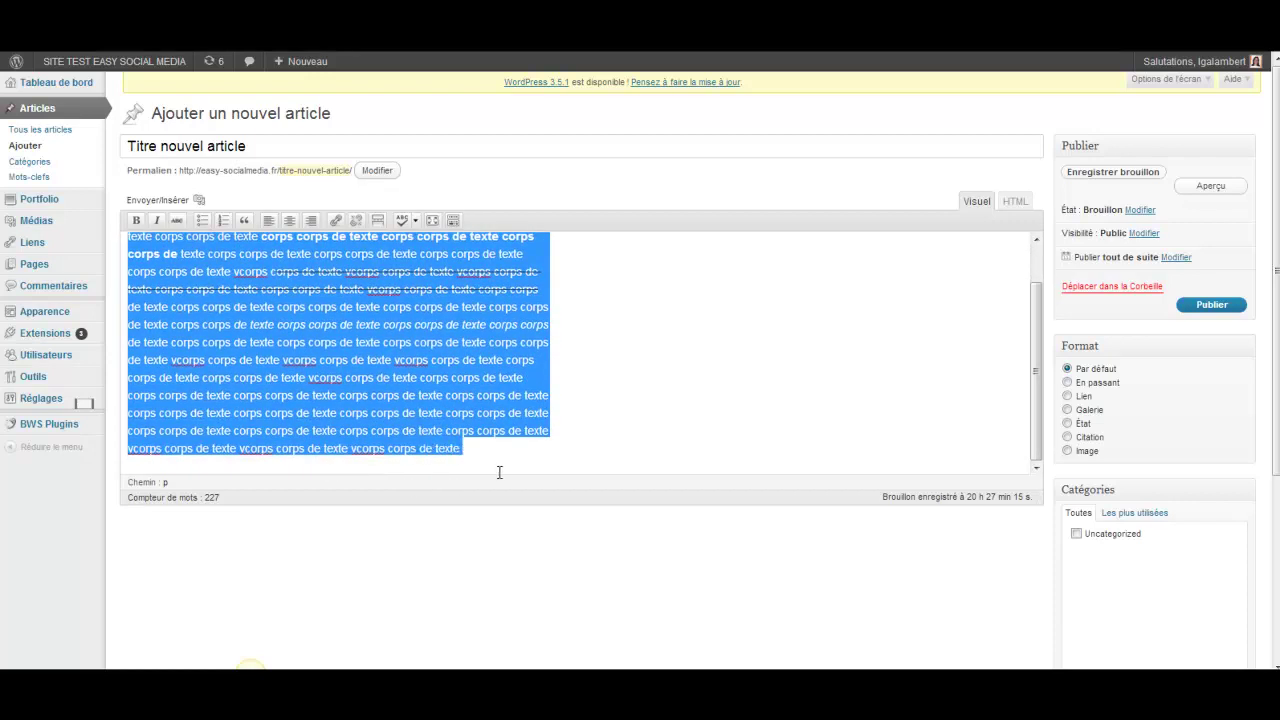
{"action": "left_click", "coordinate": [289, 221]}
{"action": "left_click", "coordinate": [310, 222]}
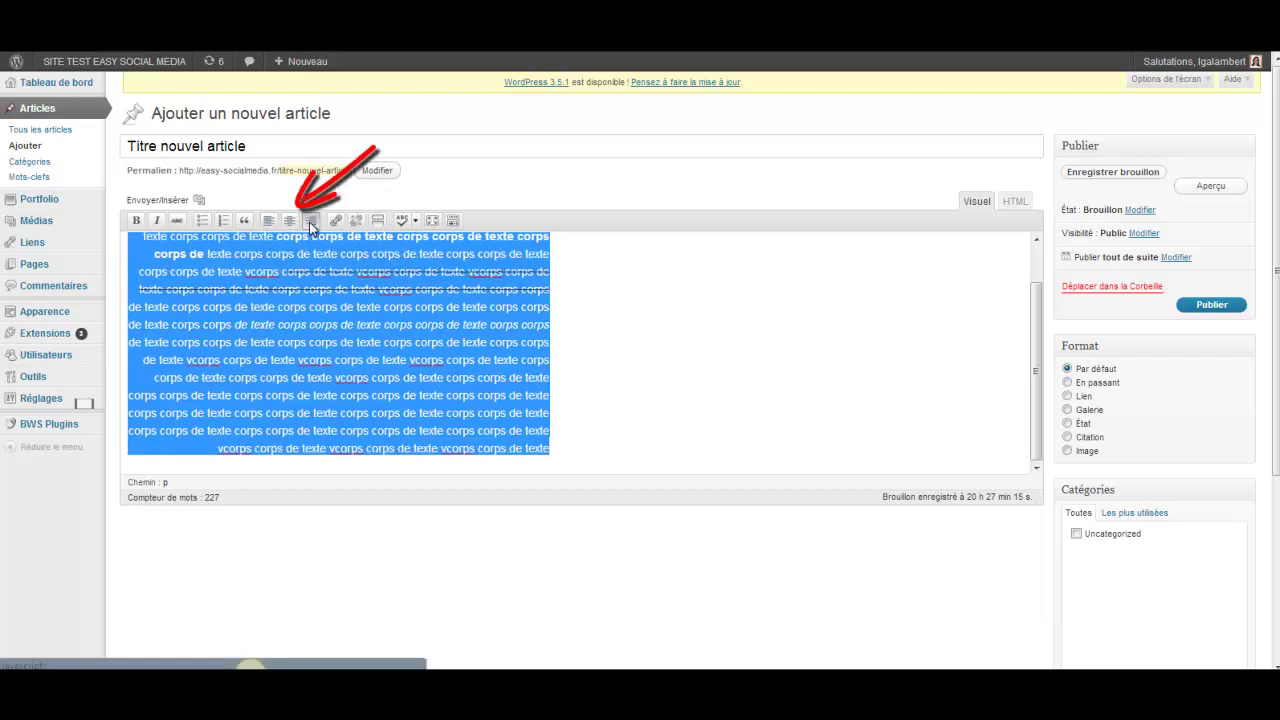
{"action": "left_click", "coordinate": [680, 360]}
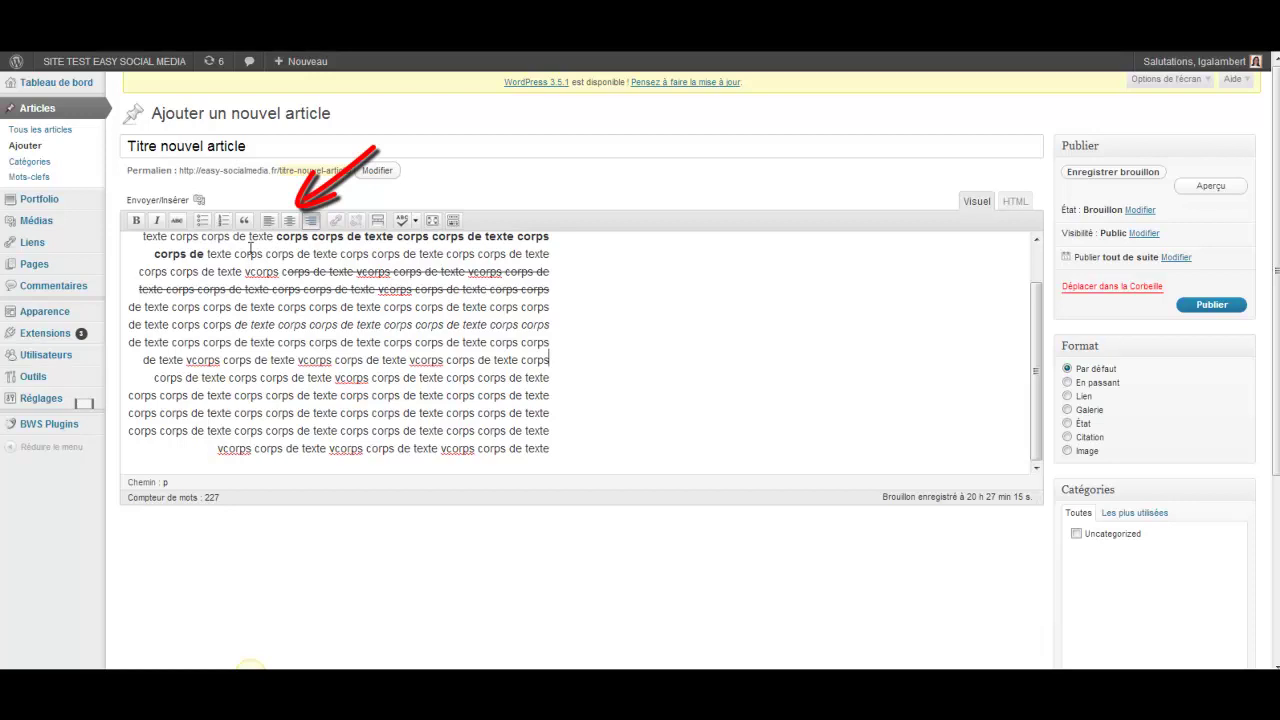
- Split the body text into two paragraphs after the italic passage's following line and left-align the second one
{"action": "left_click", "coordinate": [143, 360]}
{"action": "key", "text": "Return"}
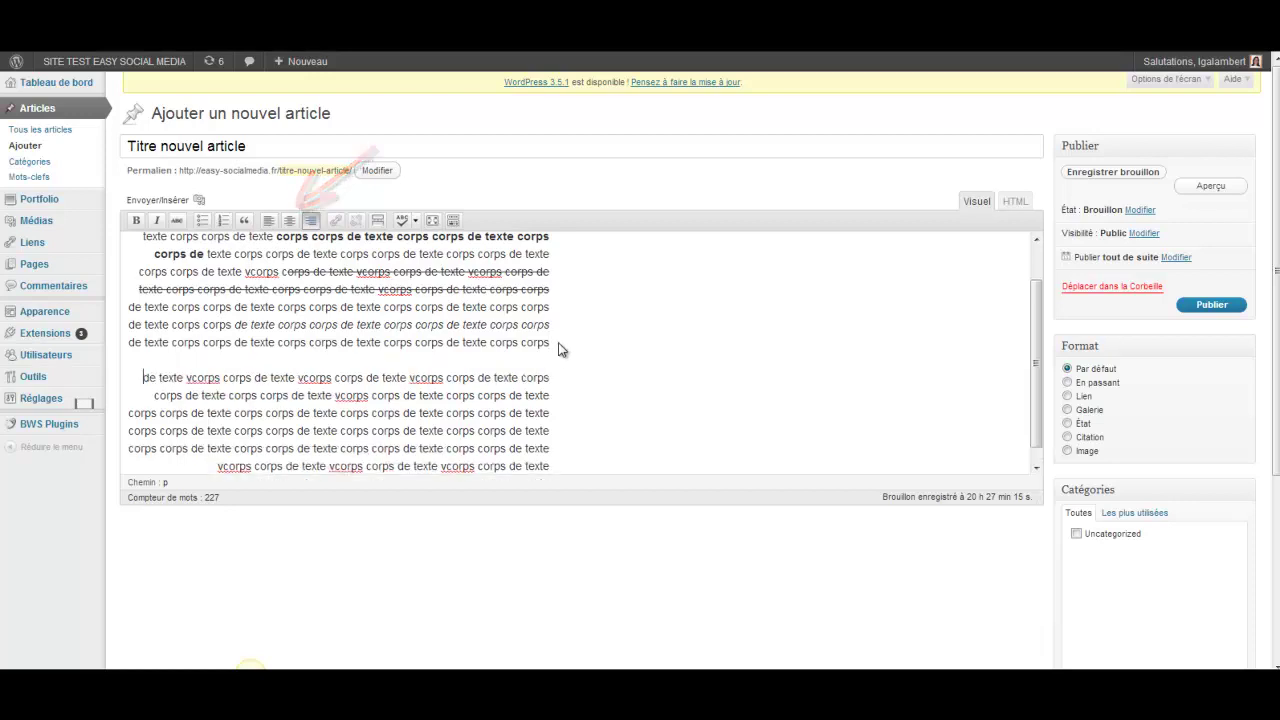
{"action": "left_click_drag", "start_coordinate": [143, 378], "coordinate": [550, 470]}
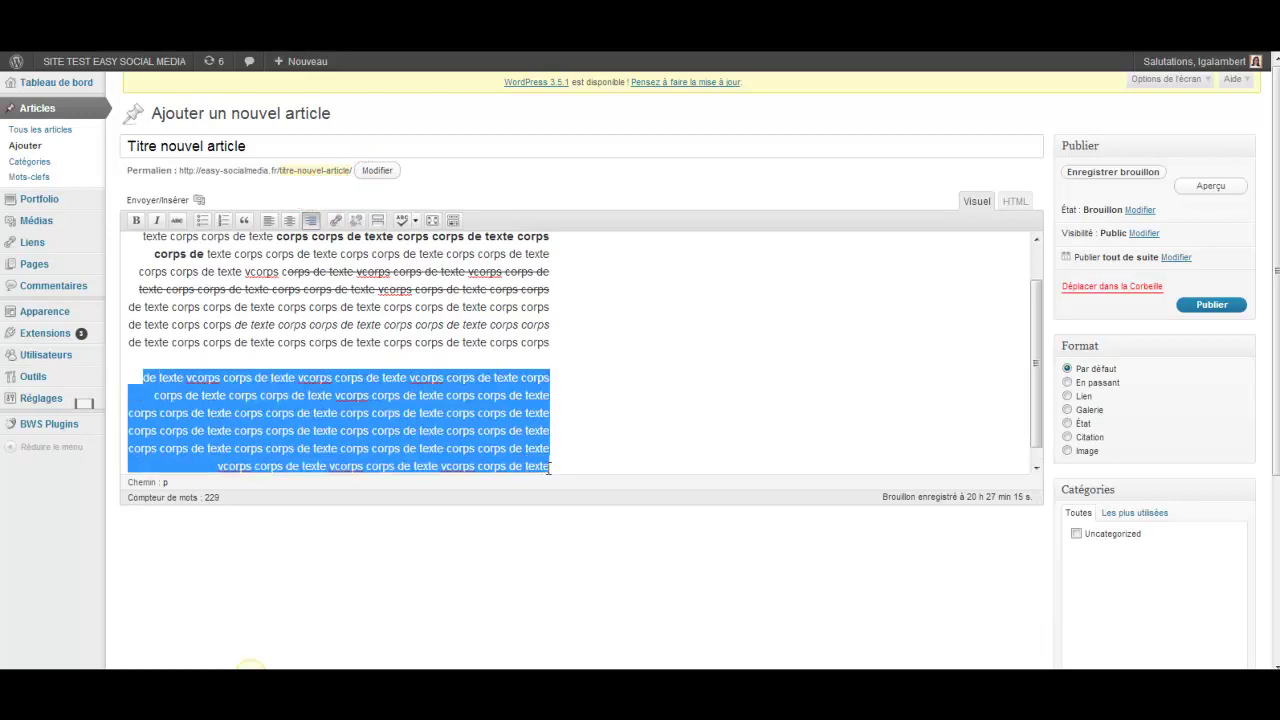
{"action": "left_click", "coordinate": [268, 220]}
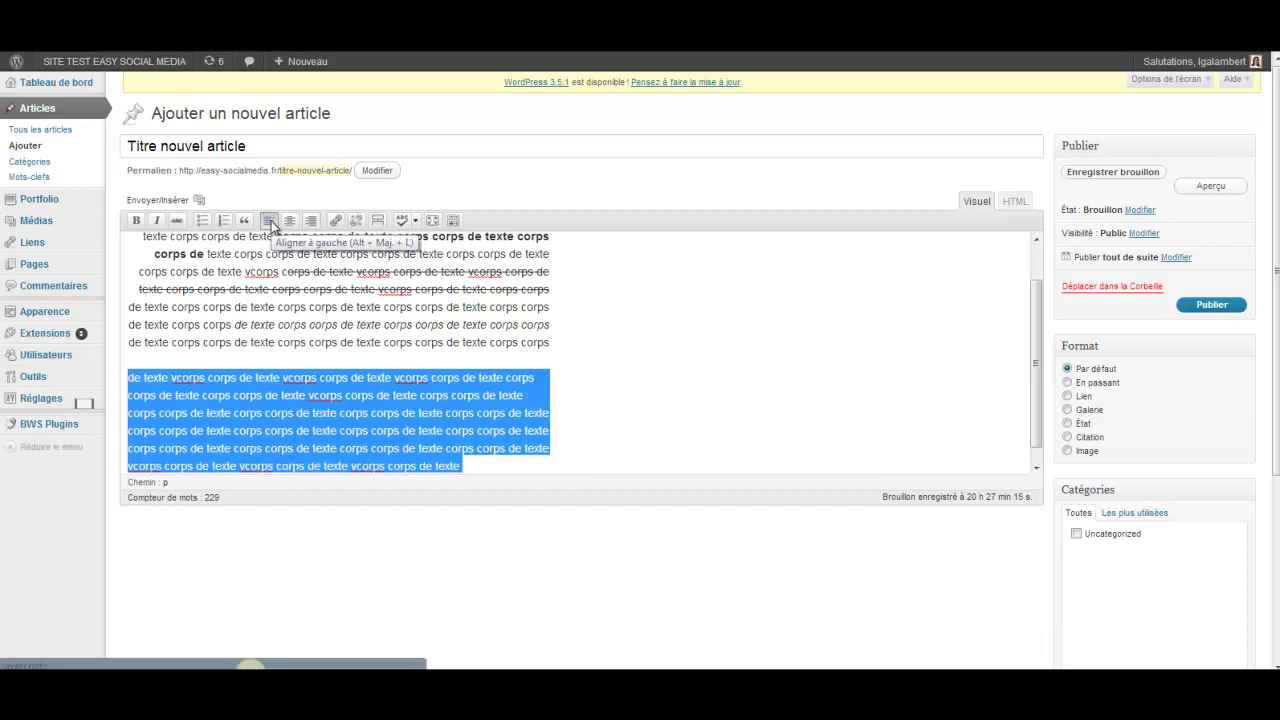
{"action": "left_click", "coordinate": [392, 318]}
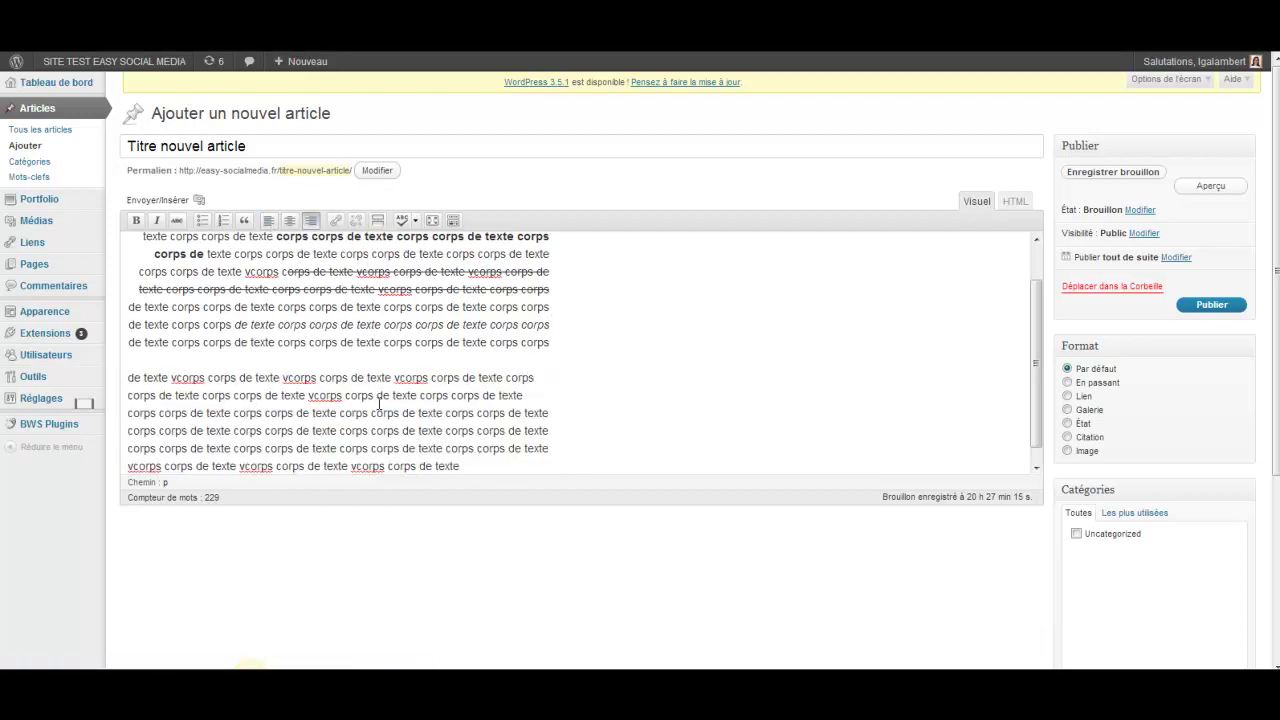
- Preview the article to check the text formatting and alignment, and return to the editor
{"action": "left_click", "coordinate": [1222, 187]}
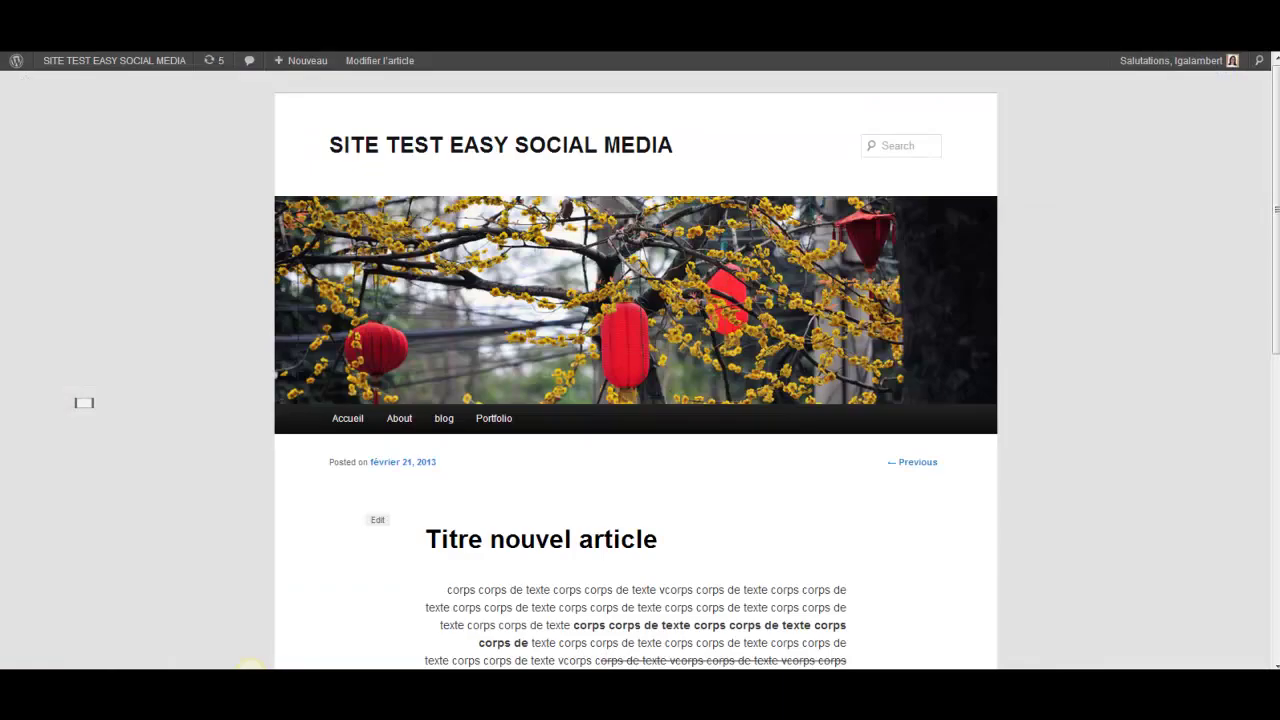
{"action": "scroll", "coordinate": [655, 288], "scroll_direction": "down", "scroll_amount": 3}
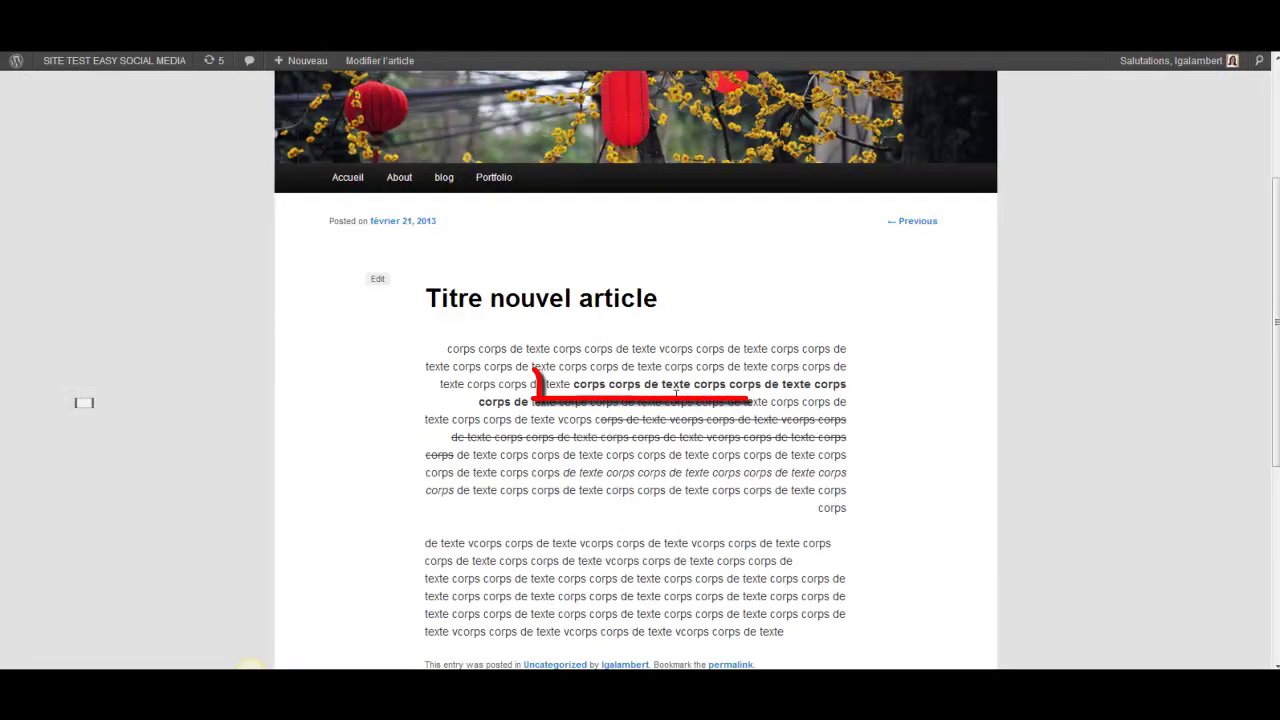
{"action": "scroll", "coordinate": [763, 410], "scroll_direction": "down", "scroll_amount": 1}
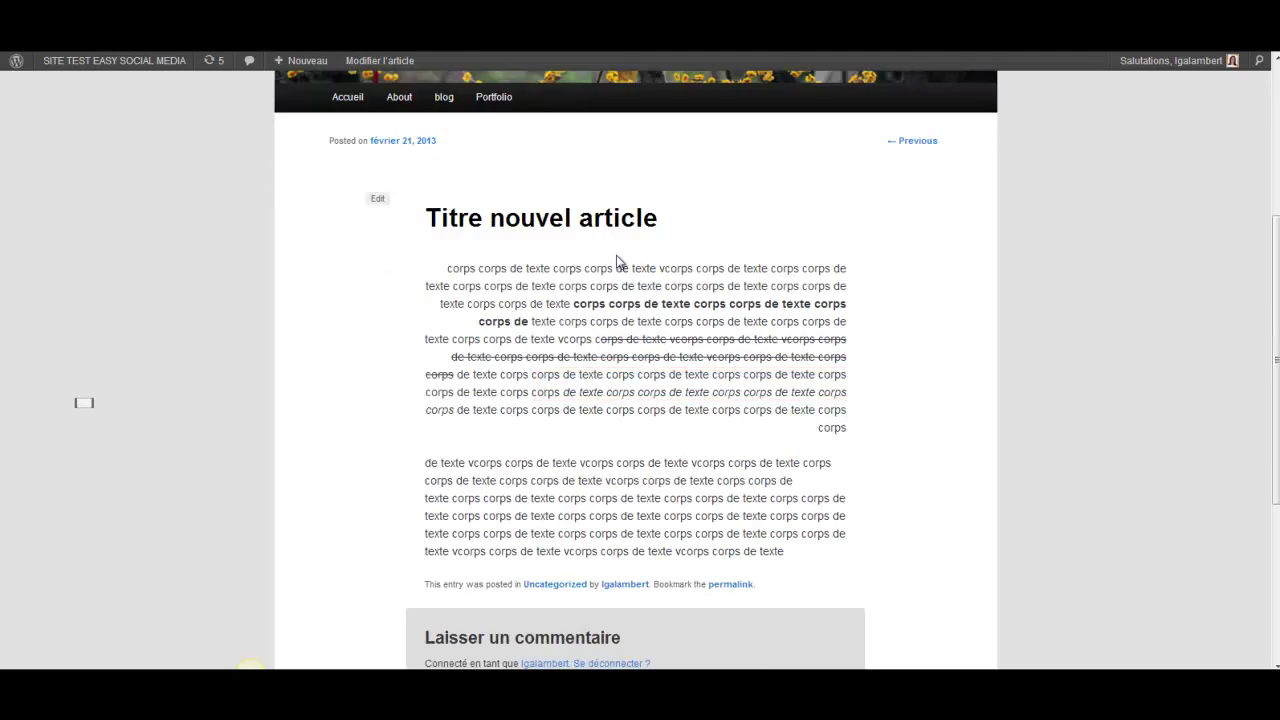
{"action": "key", "text": "ctrl+w"}
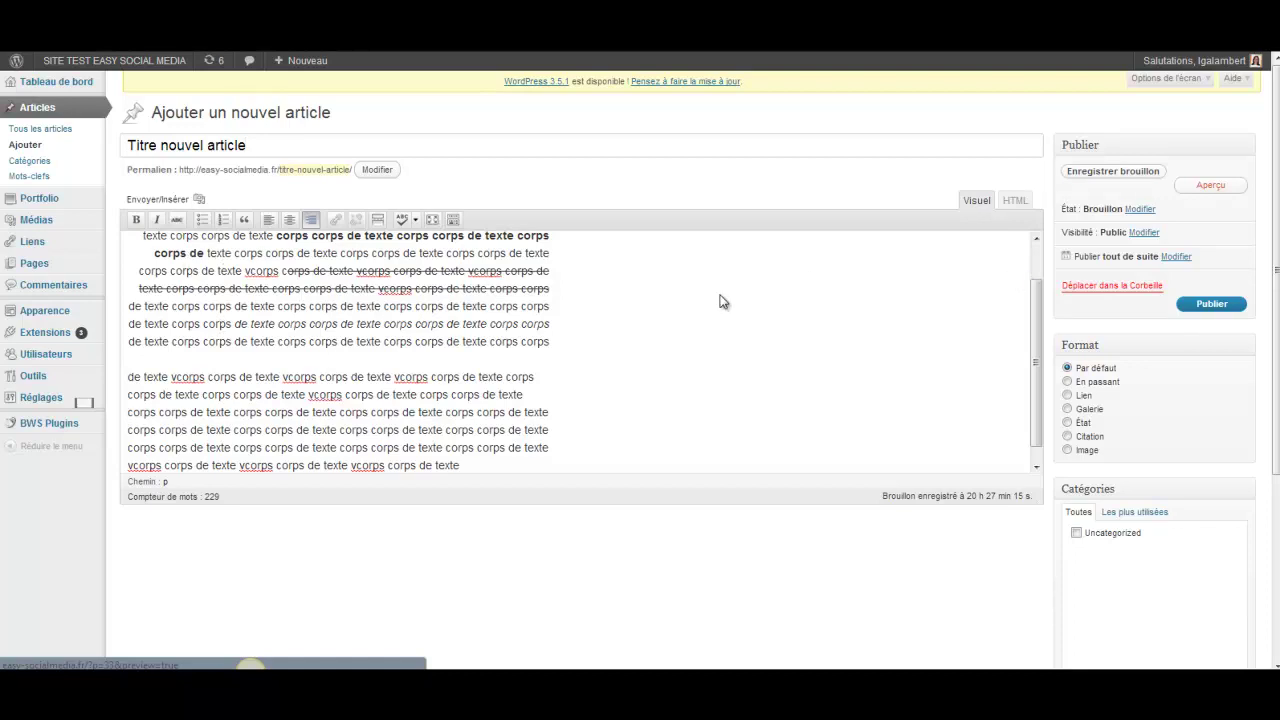
- Add two separate paragraphs, "dddddd" and "ddddd", at the end of the article body
{"action": "scroll", "coordinate": [437, 333], "scroll_direction": "up", "scroll_amount": 1}
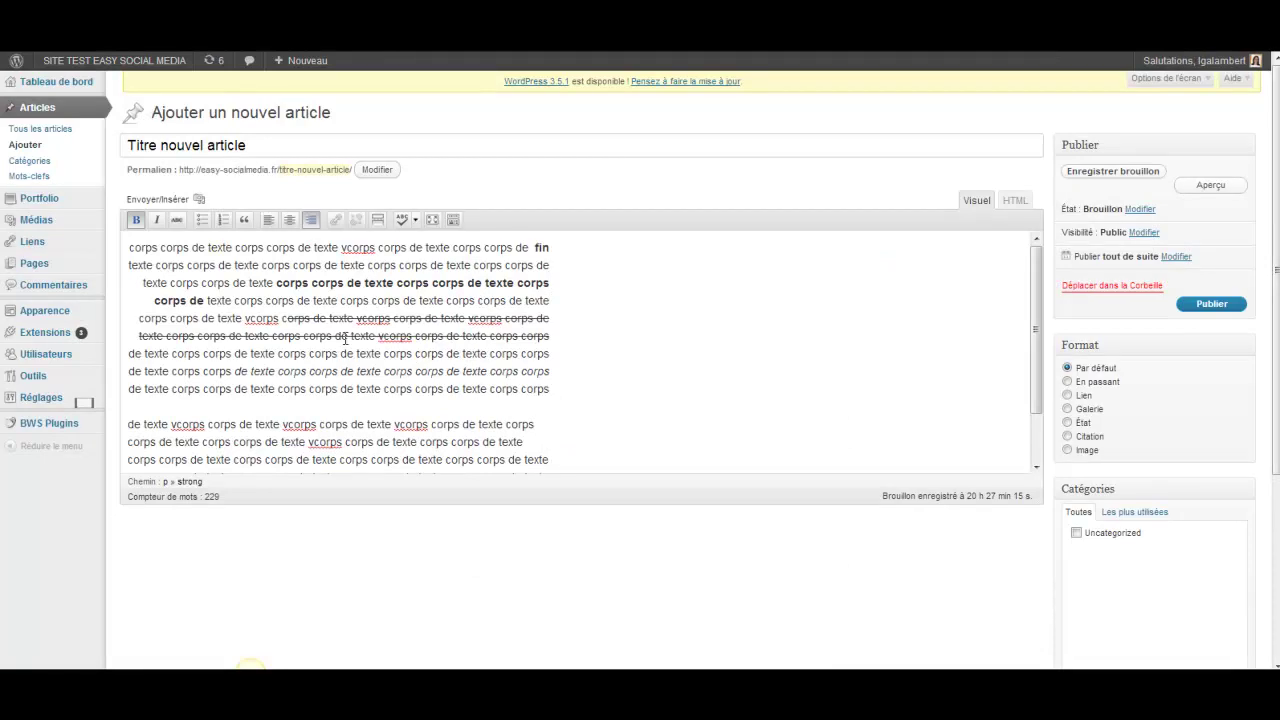
{"action": "scroll", "coordinate": [571, 400], "scroll_direction": "down", "scroll_amount": 2}
{"action": "left_click", "coordinate": [493, 447]}
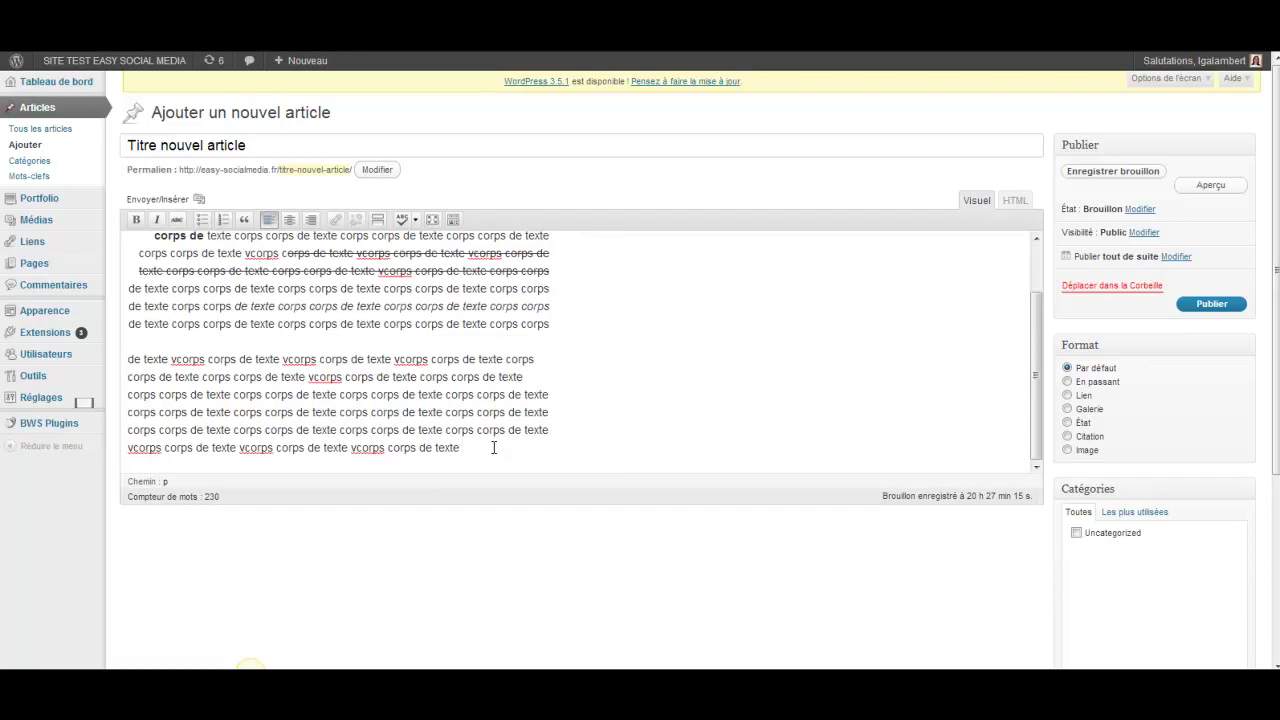
{"action": "key", "text": "Return"}
{"action": "type", "text": "dddddd"}
{"action": "key", "text": "Return"}
{"action": "type", "text": "ddddd"}
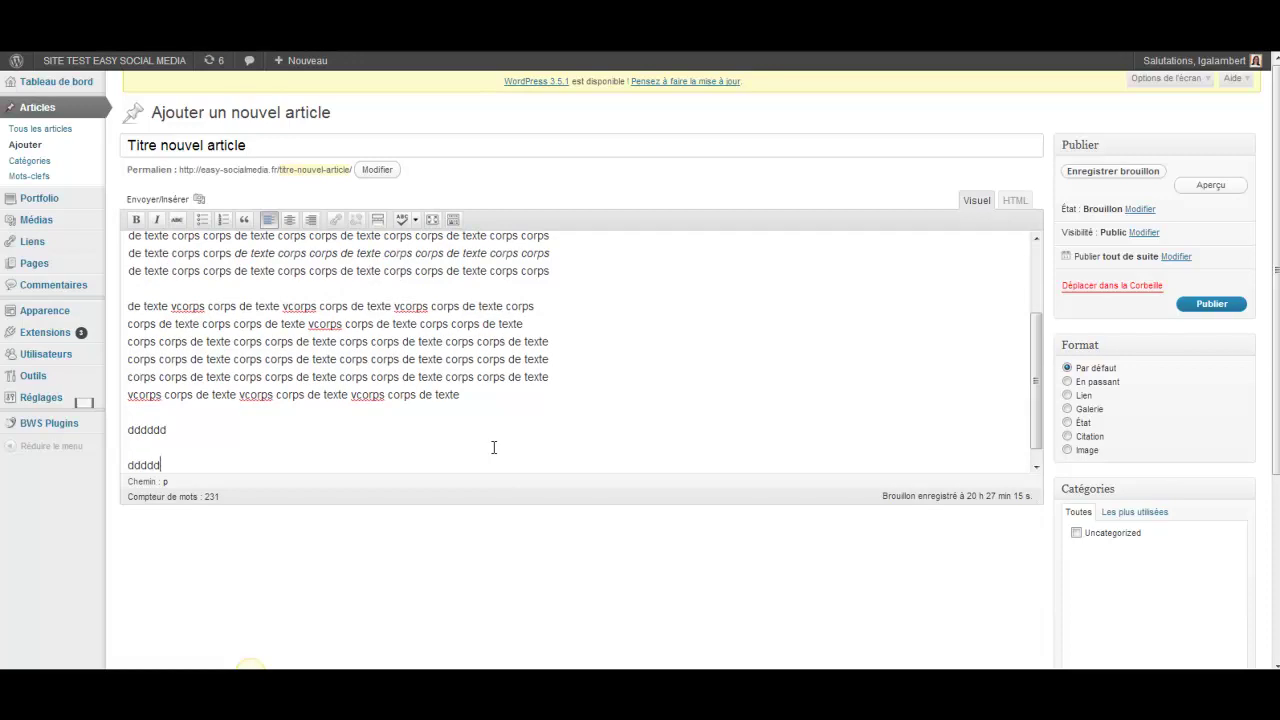
- Preview the article to check the spacing between the new paragraphs, and return to the editor
{"action": "left_click", "coordinate": [1210, 185]}
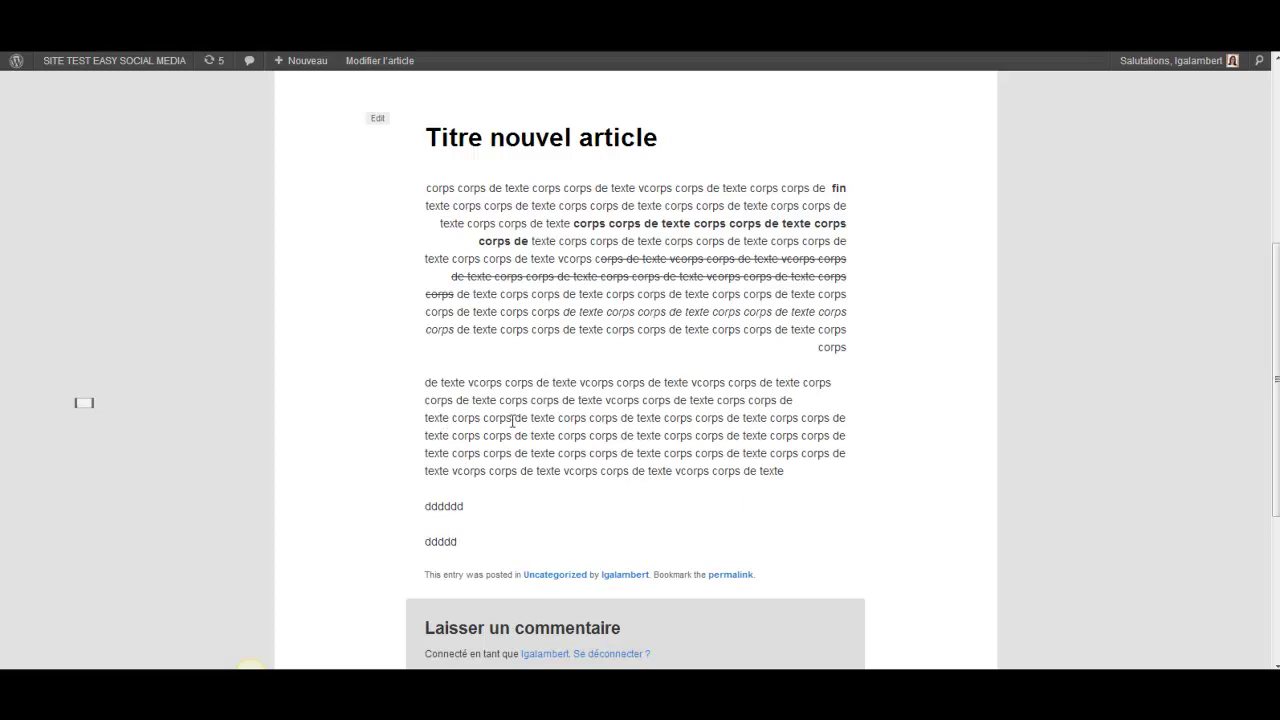
{"action": "key", "text": "ctrl+w"}
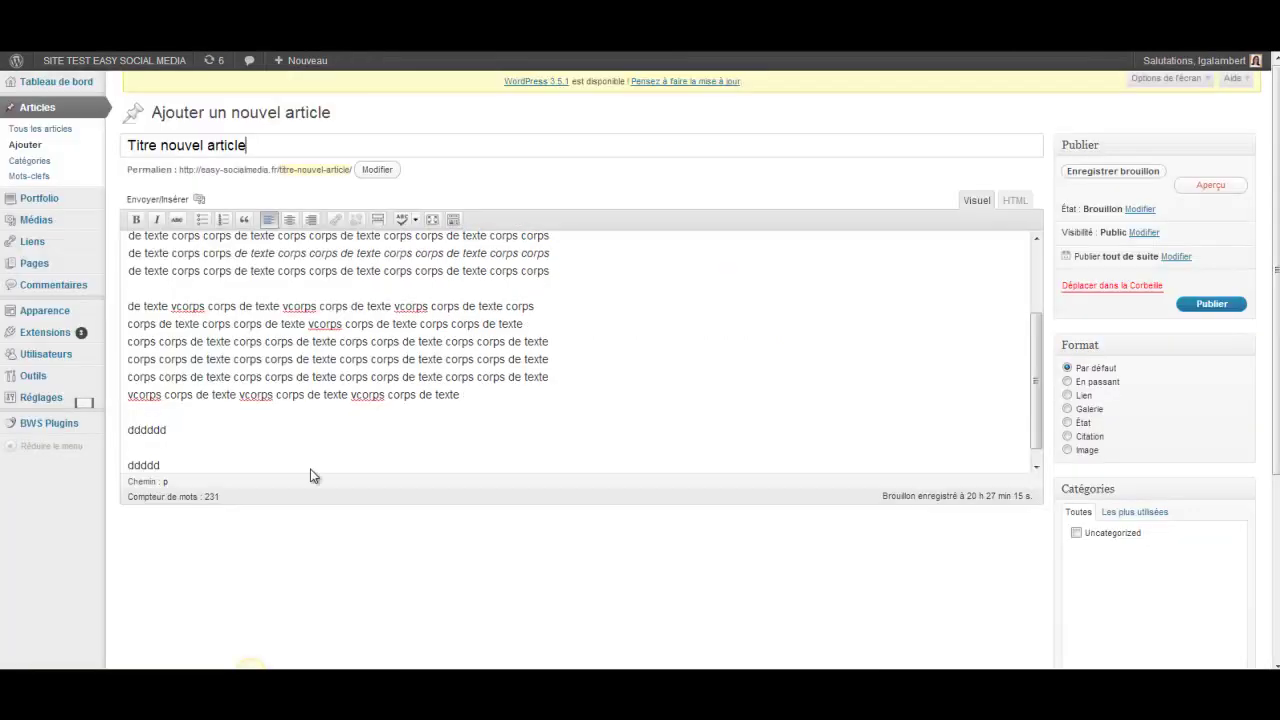
- Insert a single line break after "dddddd" and write "ggggg" directly beneath it in the same paragraph
{"action": "left_click", "coordinate": [206, 432]}
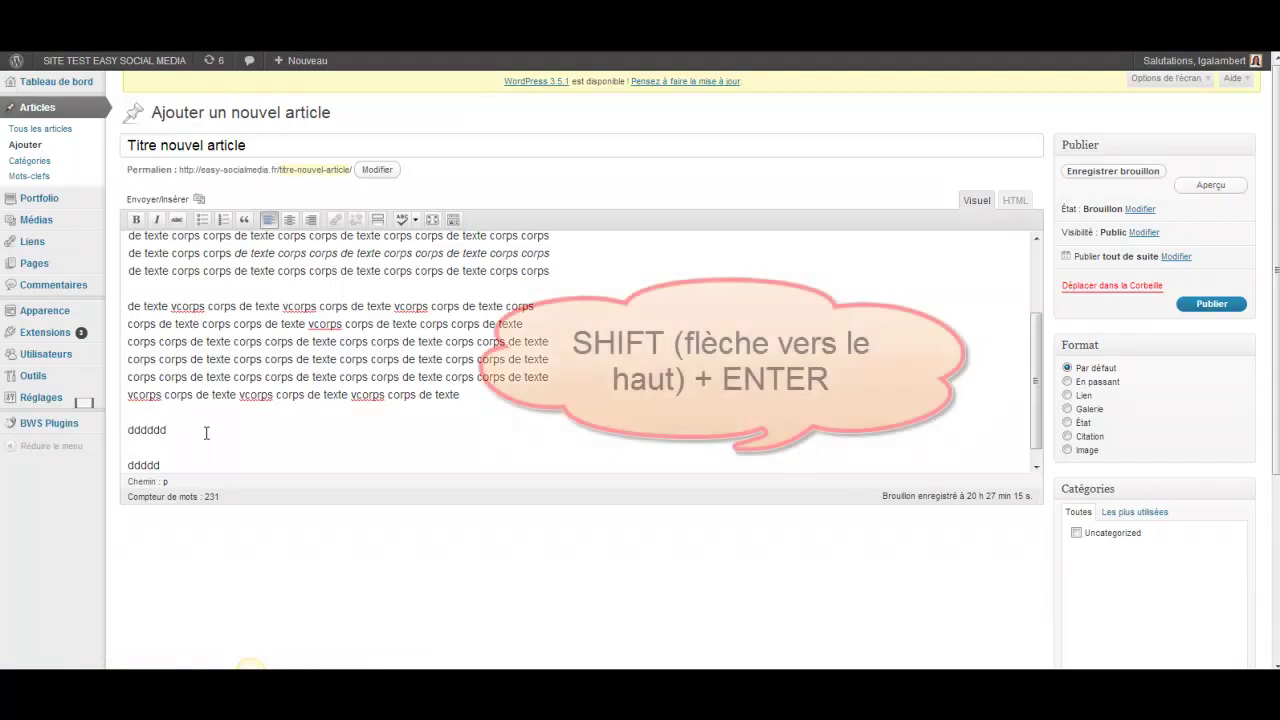
{"action": "key", "text": "shift+Return"}
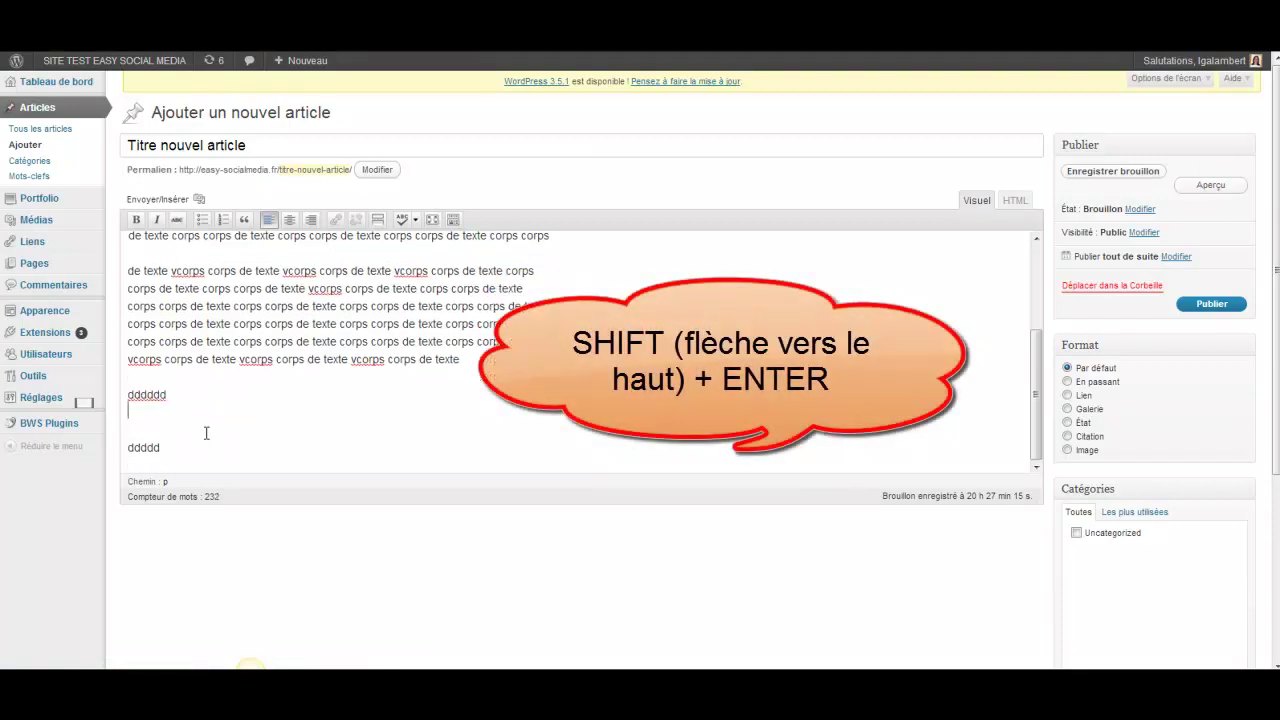
{"action": "type", "text": "ggggg"}
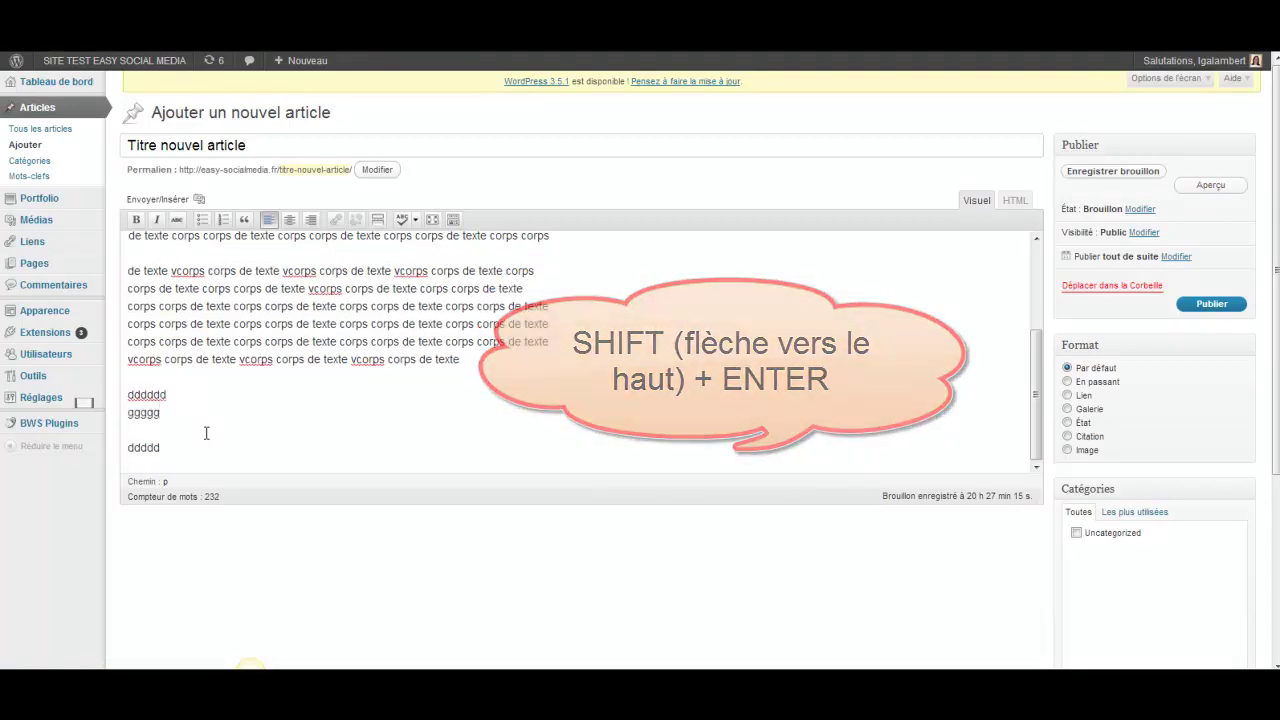
{"action": "scroll", "coordinate": [300, 420], "scroll_direction": "up", "scroll_amount": 3}
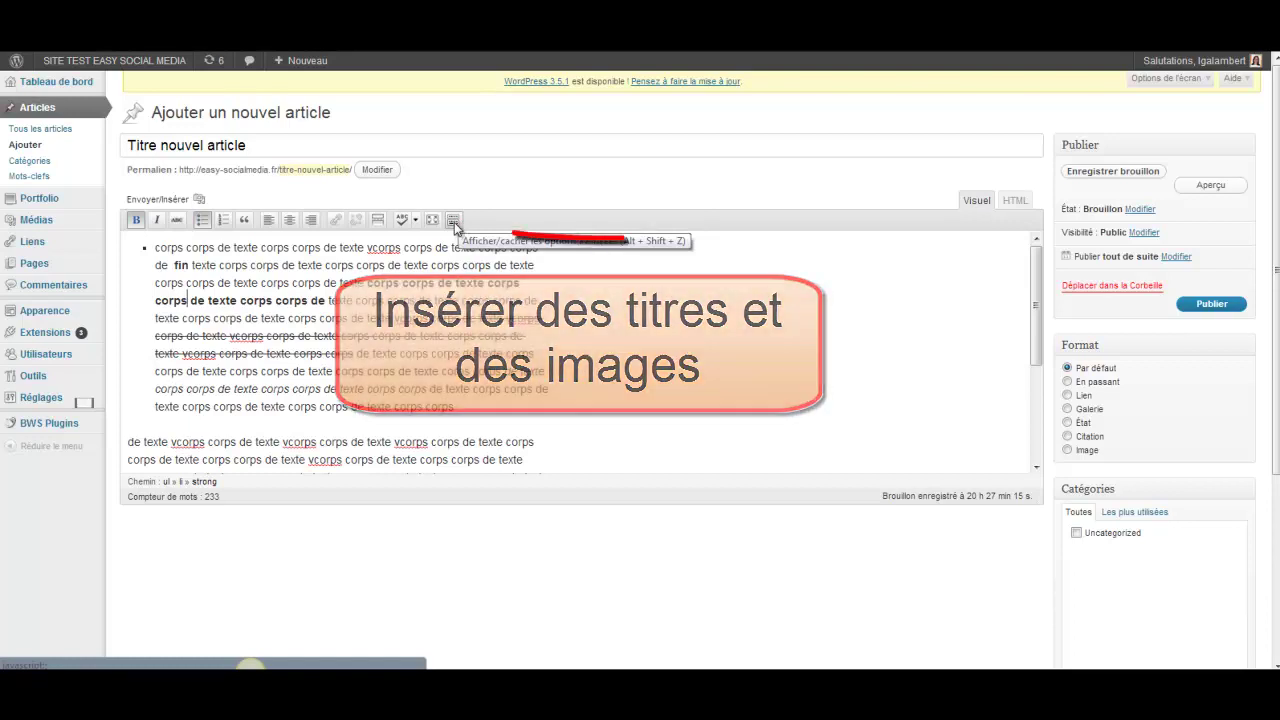
- Display the advanced formatting options and apply the Paragraphe format to the bulleted body text
{"action": "left_click", "coordinate": [454, 222]}
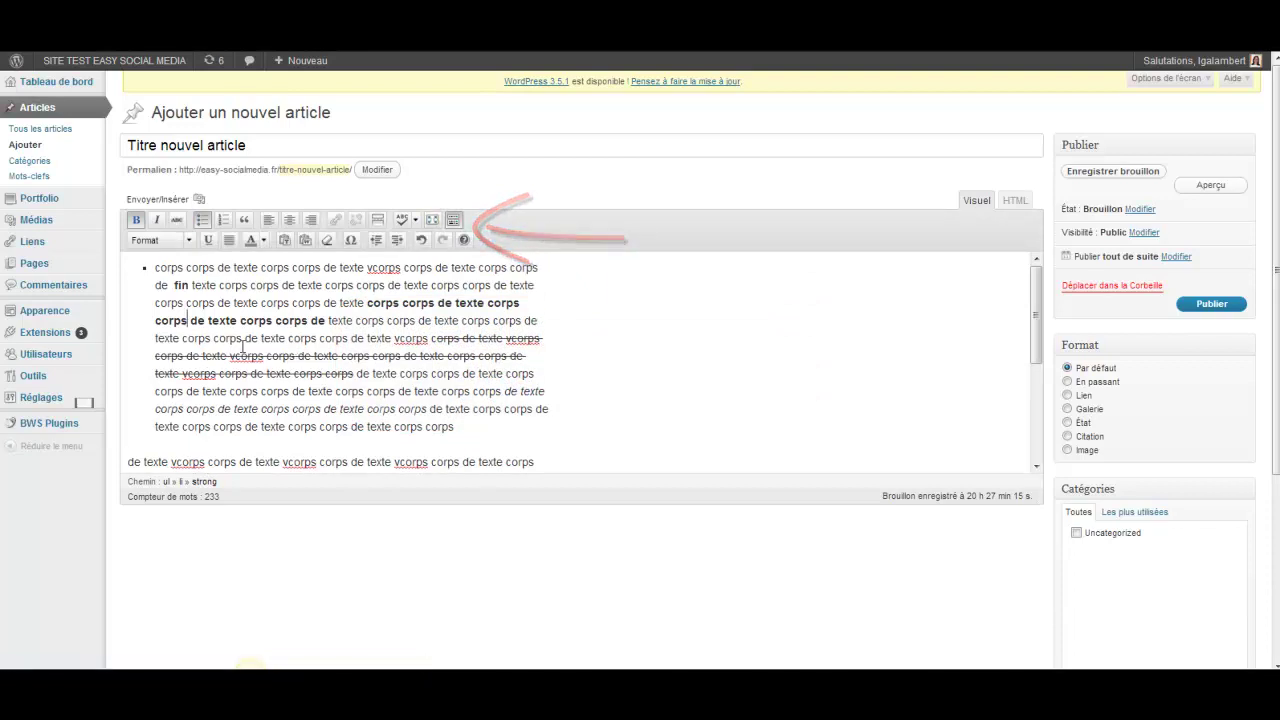
{"action": "left_click", "coordinate": [150, 240]}
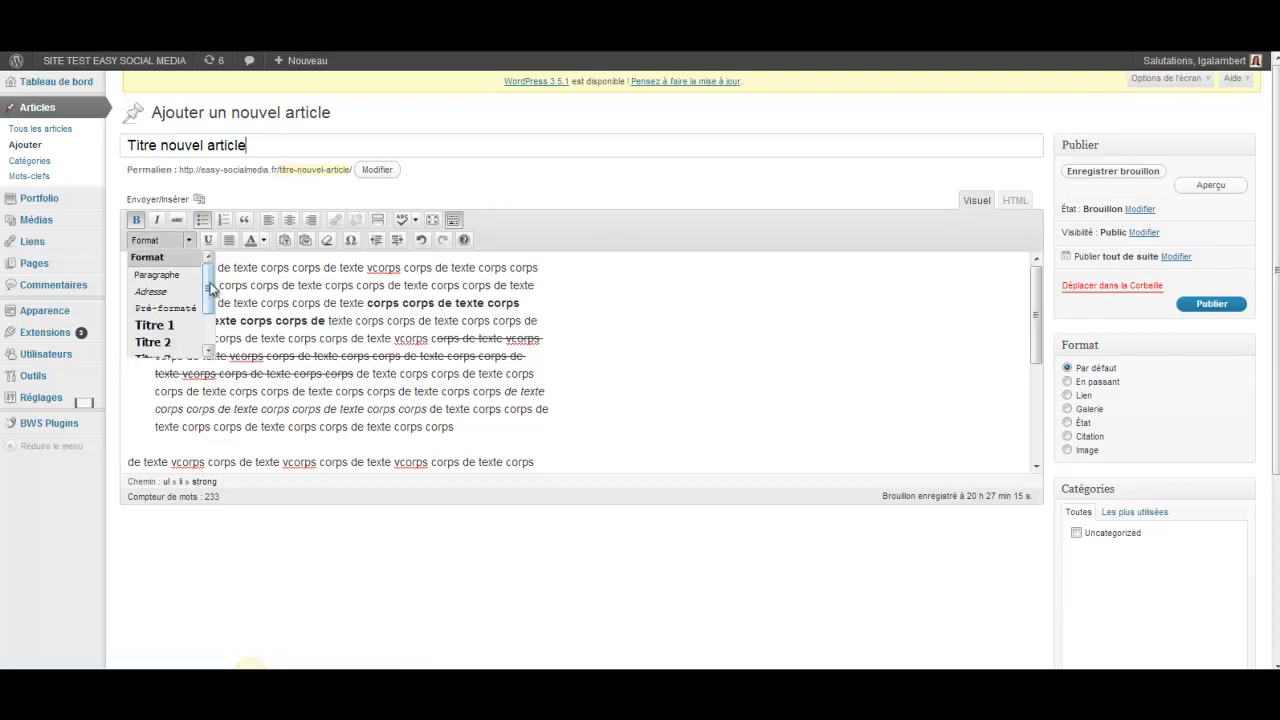
{"action": "mouse_move", "coordinate": [211, 289]}
{"action": "left_mouse_down"}
{"action": "mouse_move", "coordinate": [211, 338]}
{"action": "mouse_move", "coordinate": [208, 265]}
{"action": "left_mouse_up"}
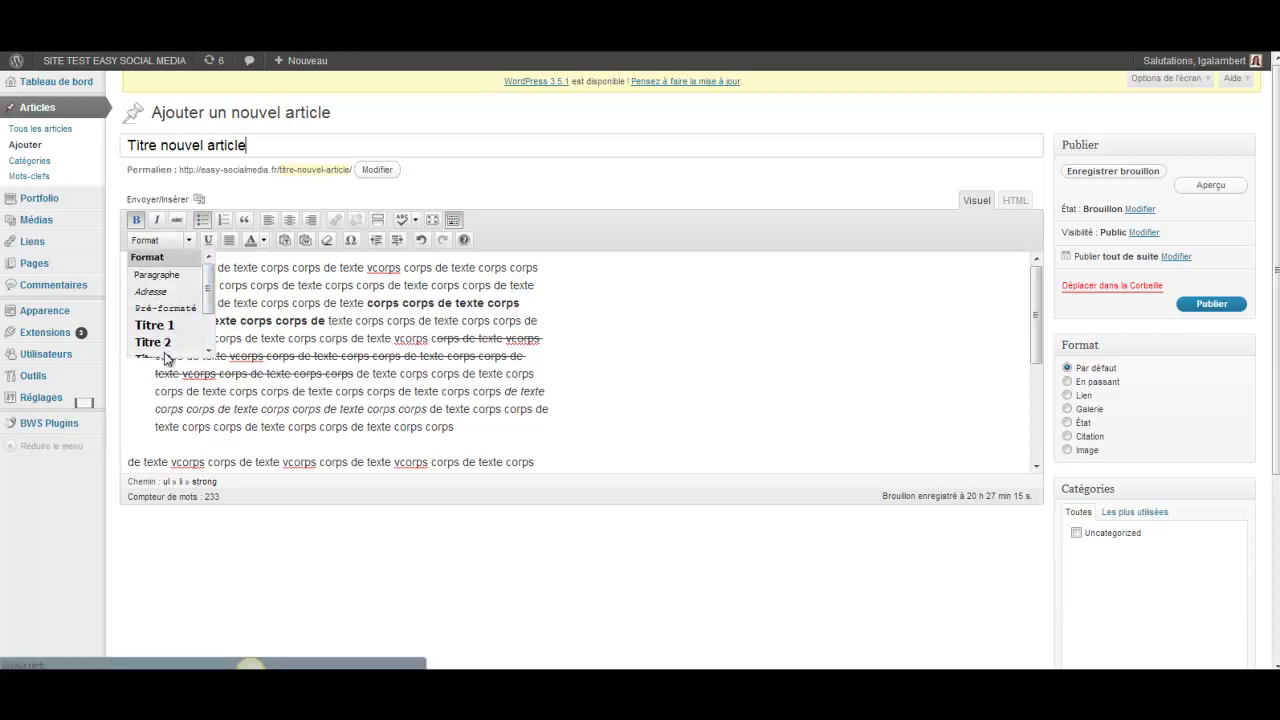
{"action": "mouse_move", "coordinate": [208, 305]}
{"action": "left_mouse_down"}
{"action": "mouse_move", "coordinate": [206, 337]}
{"action": "mouse_move", "coordinate": [212, 283]}
{"action": "left_mouse_up"}
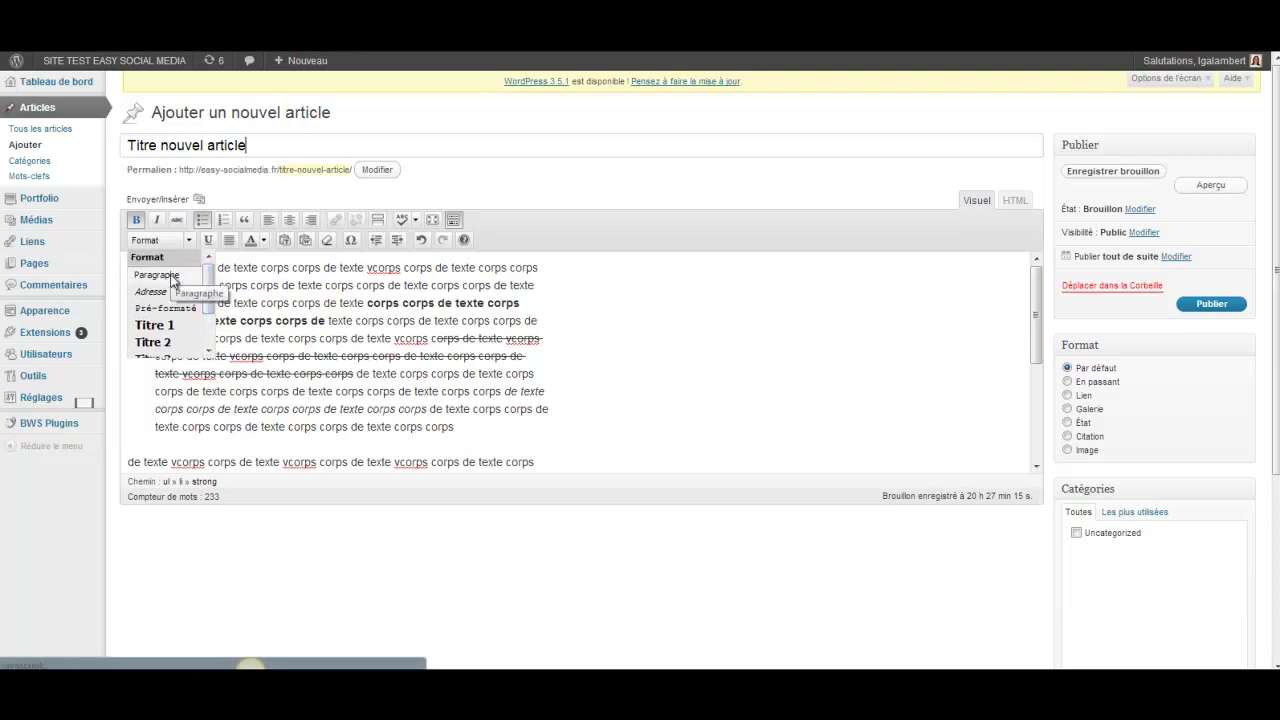
{"action": "left_click", "coordinate": [171, 275]}
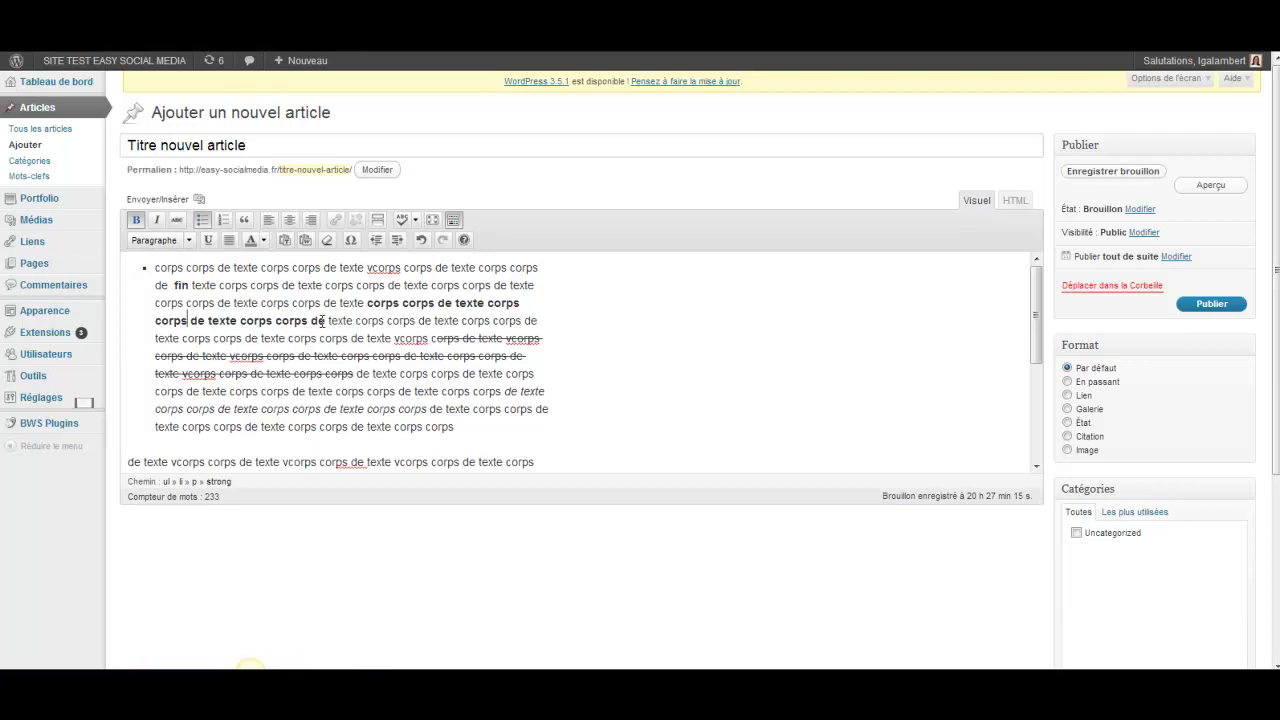
- Add the line "Titre 1" above the bulleted body text and format it as a Titre 1 heading
{"action": "left_click", "coordinate": [150, 268]}
{"action": "key", "text": "Return"}
{"action": "type", "text": "Titre 1"}
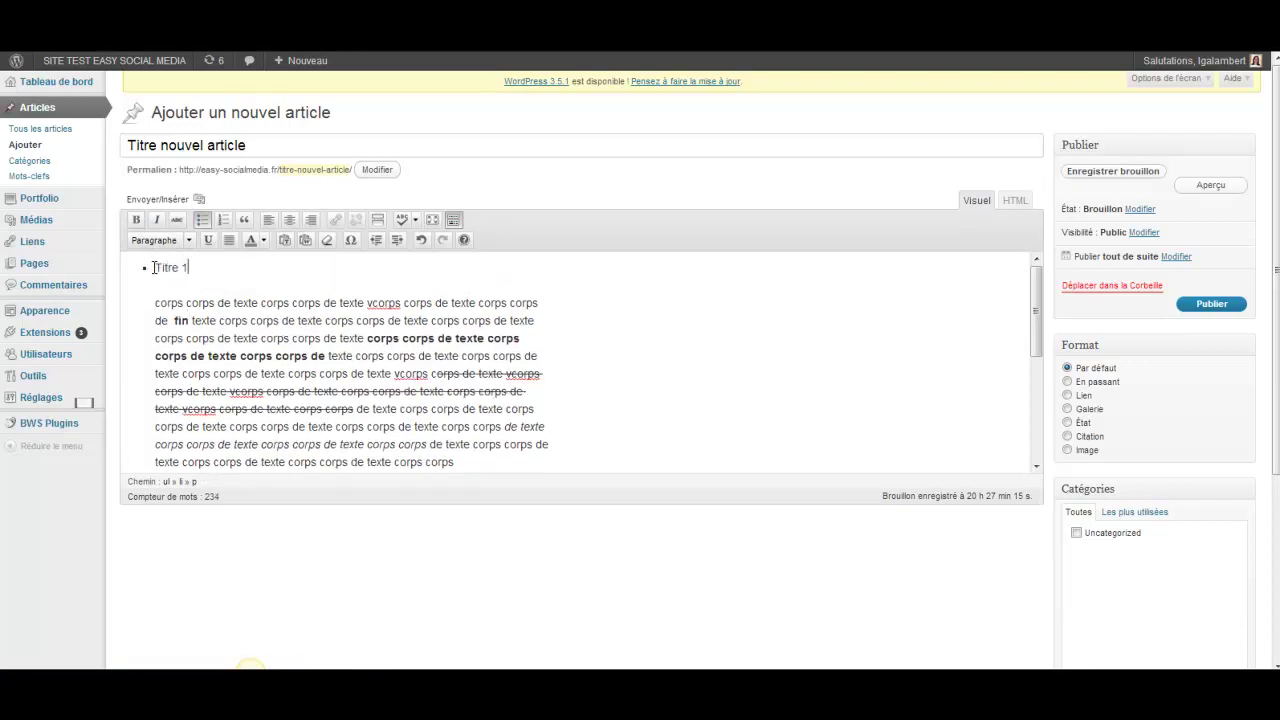
{"action": "left_click_drag", "start_coordinate": [203, 268], "coordinate": [137, 268]}
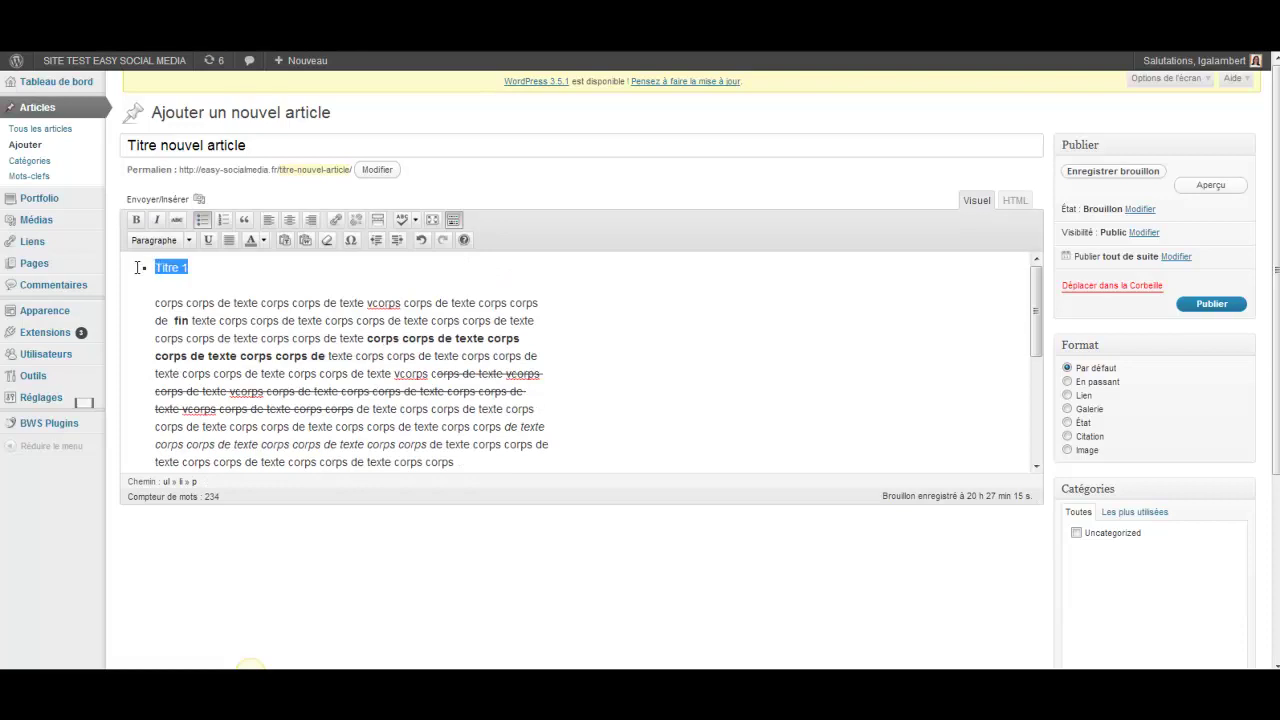
{"action": "left_click", "coordinate": [190, 240]}
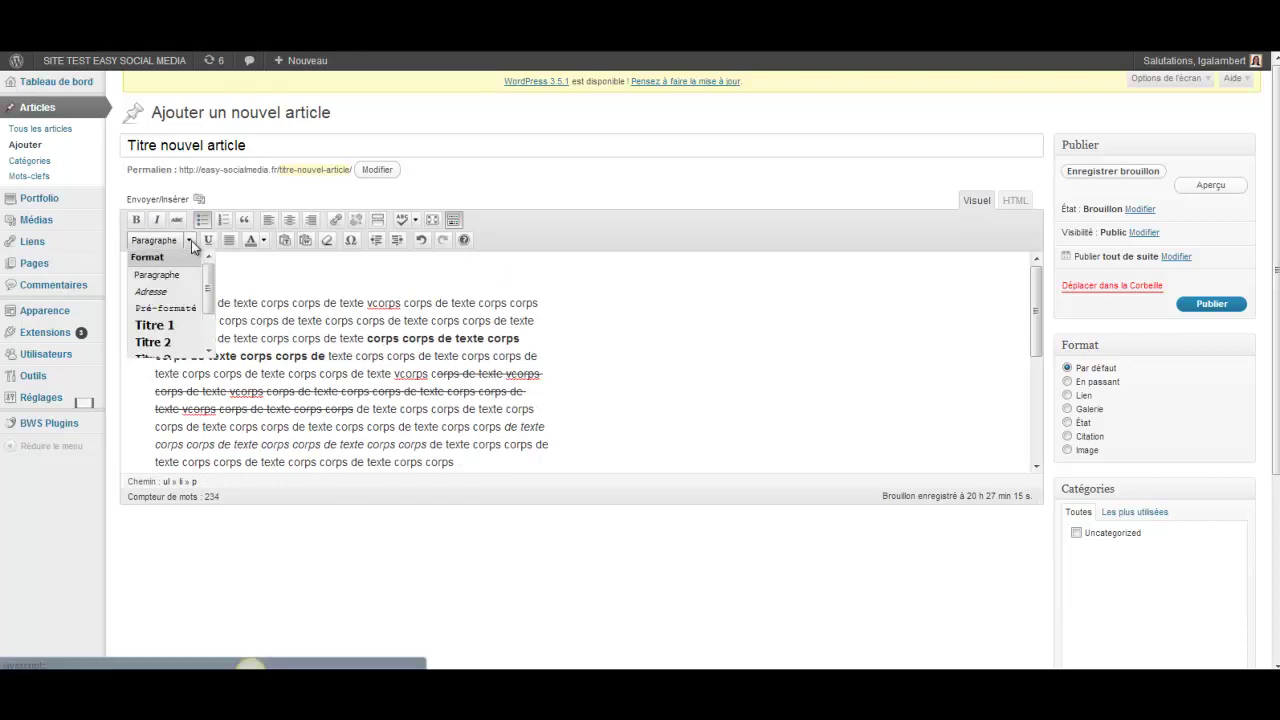
{"action": "left_click", "coordinate": [158, 325]}
- Add the line "Titre 2" below the first heading and format it as a Titre 2 heading
{"action": "key", "text": "Return"}
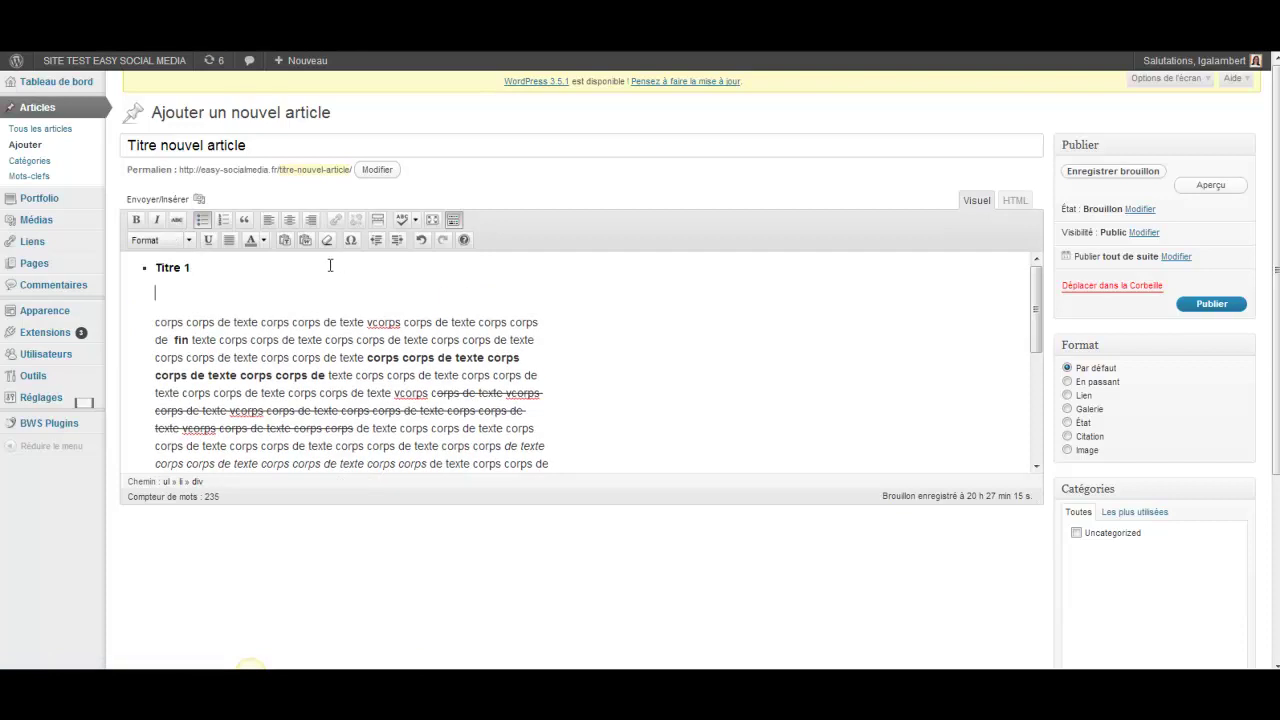
{"action": "type", "text": "Titre 2"}
{"action": "left_click", "coordinate": [156, 267]}
{"action": "triple_click", "coordinate": [204, 298]}
{"action": "left_click", "coordinate": [191, 245]}
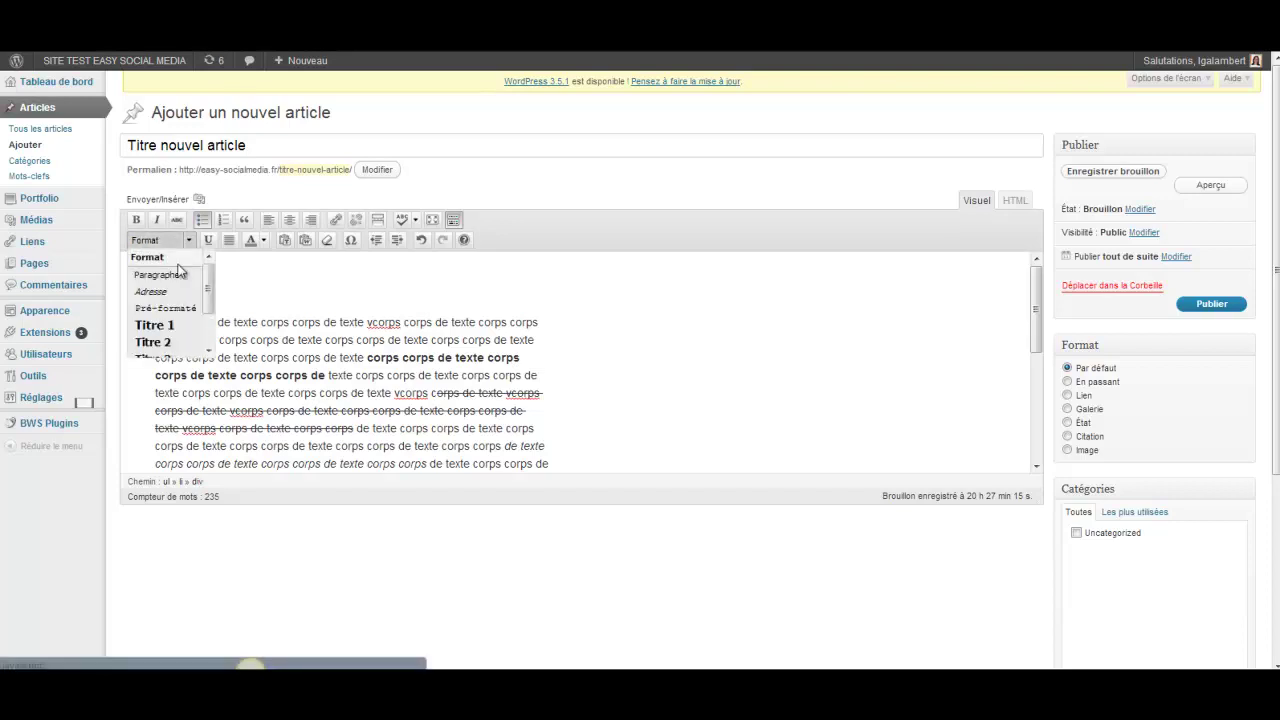
{"action": "left_click", "coordinate": [150, 343]}
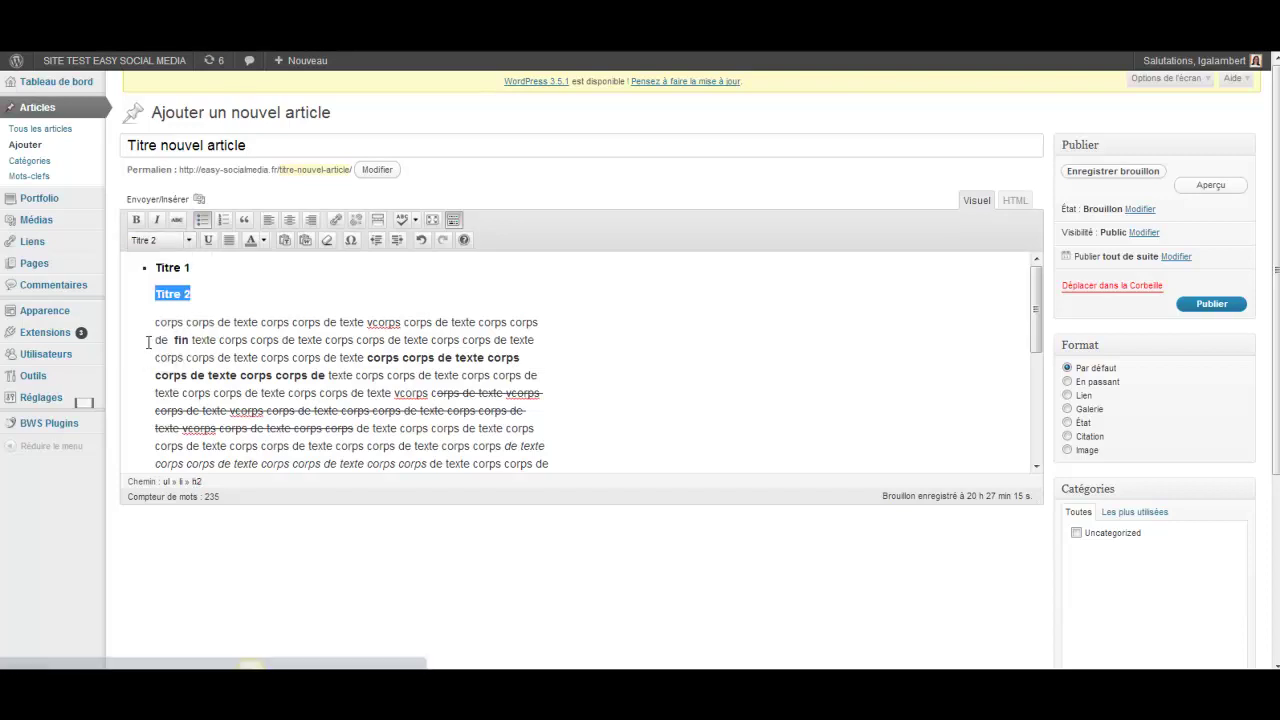
- Add the line "Titre 3" below the second heading and format it as a Titre 3 heading
{"action": "left_click", "coordinate": [200, 293]}
{"action": "key", "text": "Return"}
{"action": "type", "text": "Titre 3"}
{"action": "left_click_drag", "start_coordinate": [223, 323], "coordinate": [123, 314]}
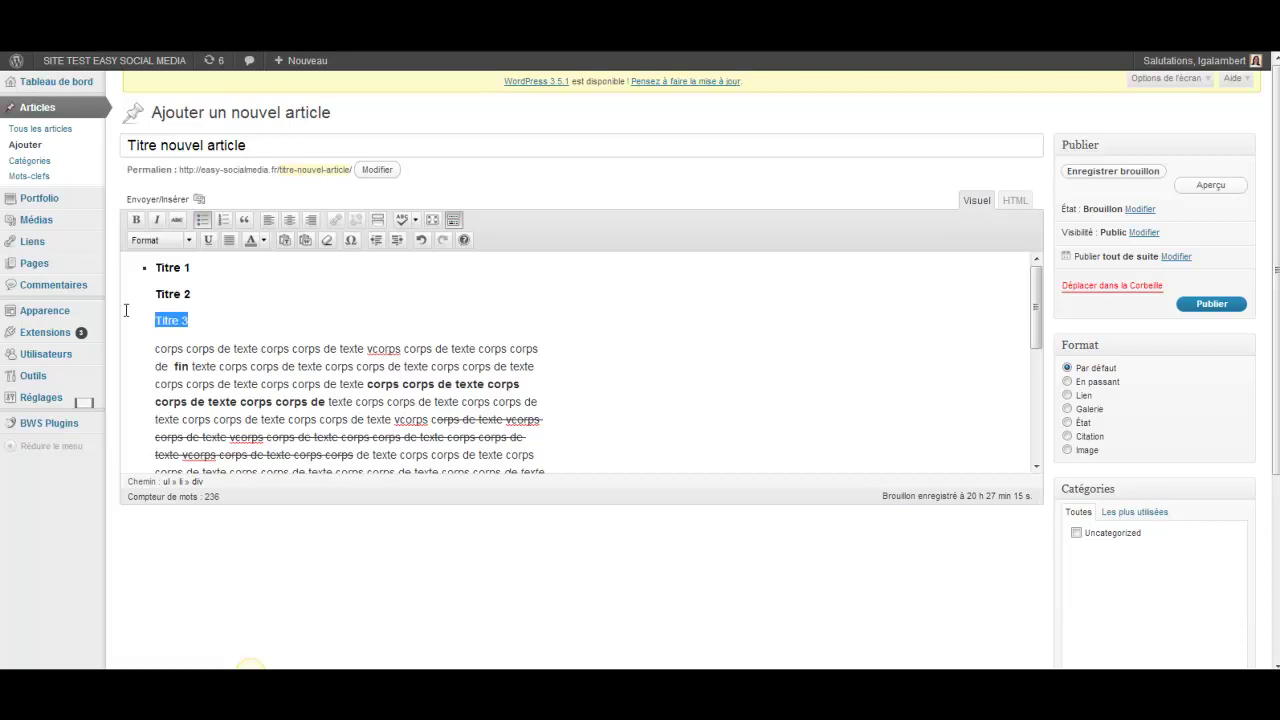
{"action": "left_click", "coordinate": [189, 240]}
{"action": "scroll", "coordinate": [198, 320], "scroll_direction": "down", "scroll_amount": 2}
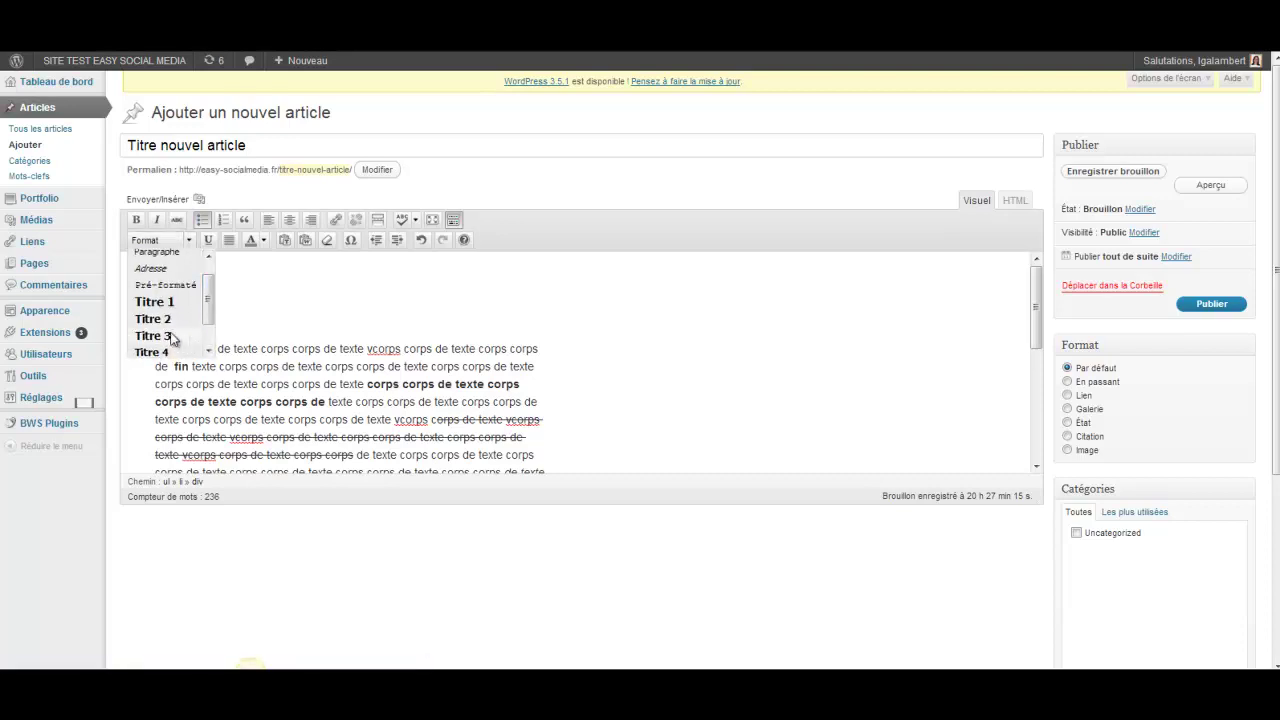
{"action": "left_click", "coordinate": [171, 337]}
{"action": "left_click", "coordinate": [209, 331]}
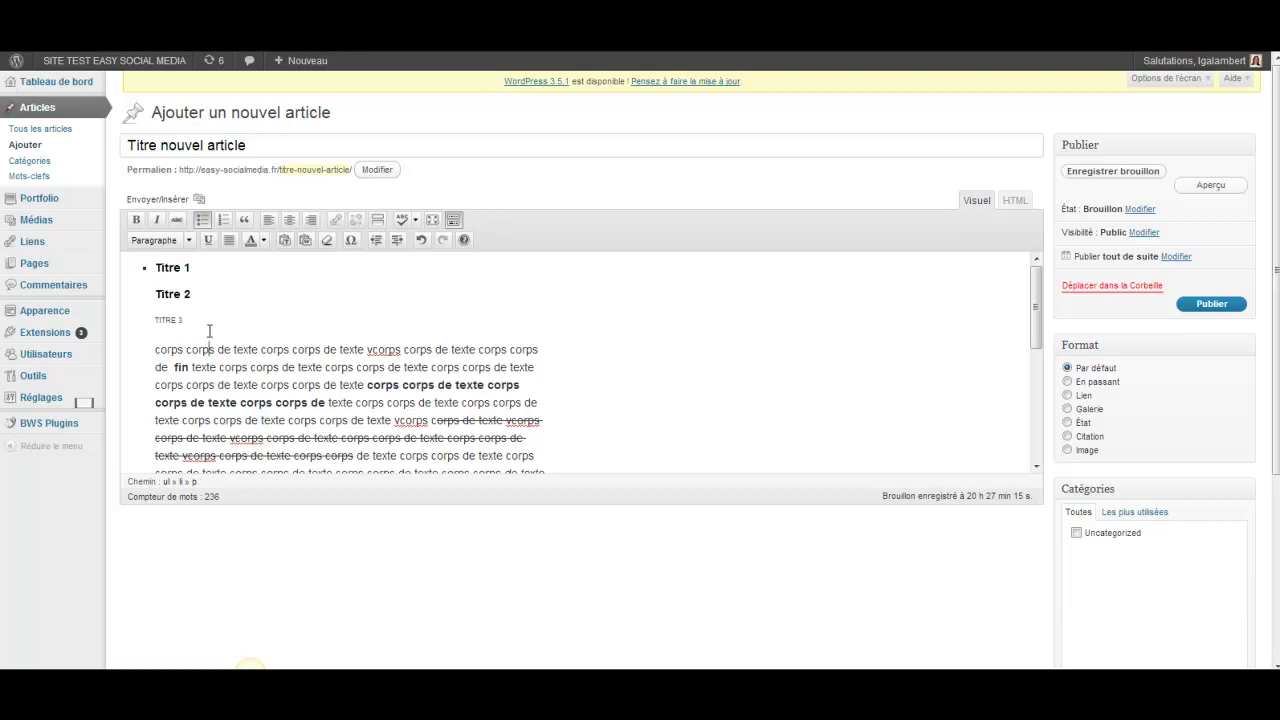
{"action": "left_click_drag", "start_coordinate": [166, 350], "coordinate": [384, 455]}
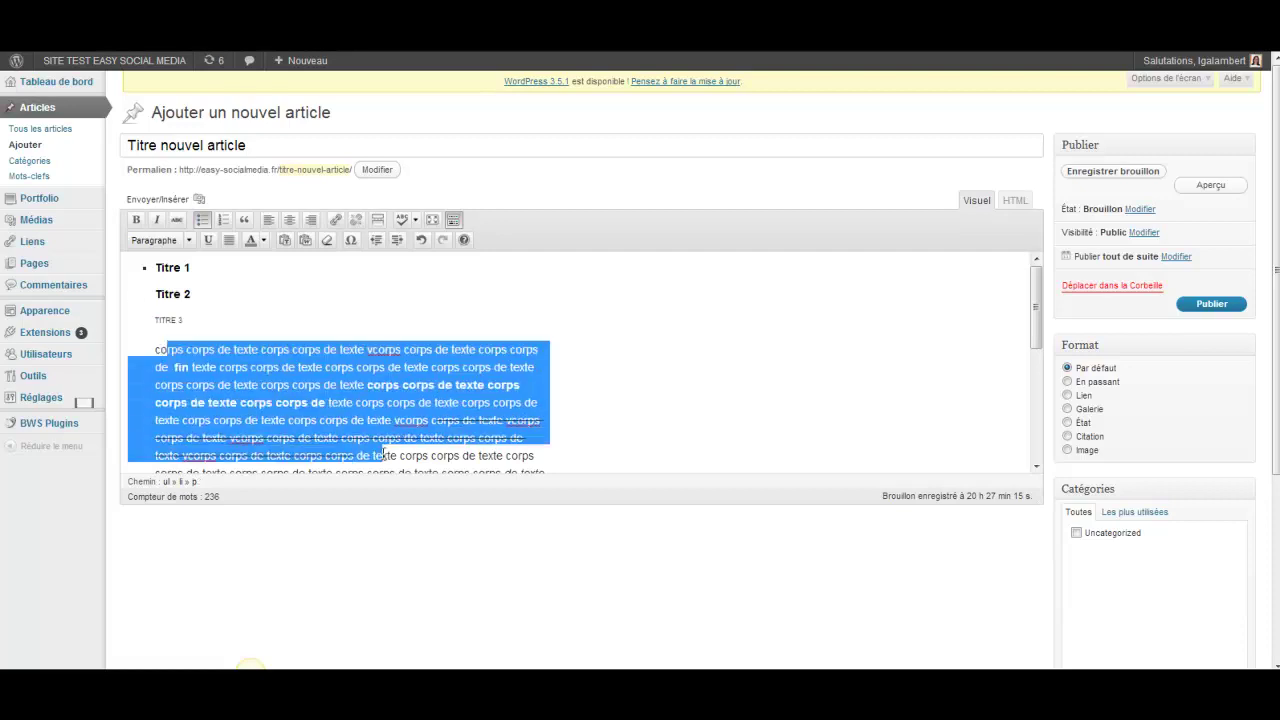
{"action": "left_click", "coordinate": [189, 240]}
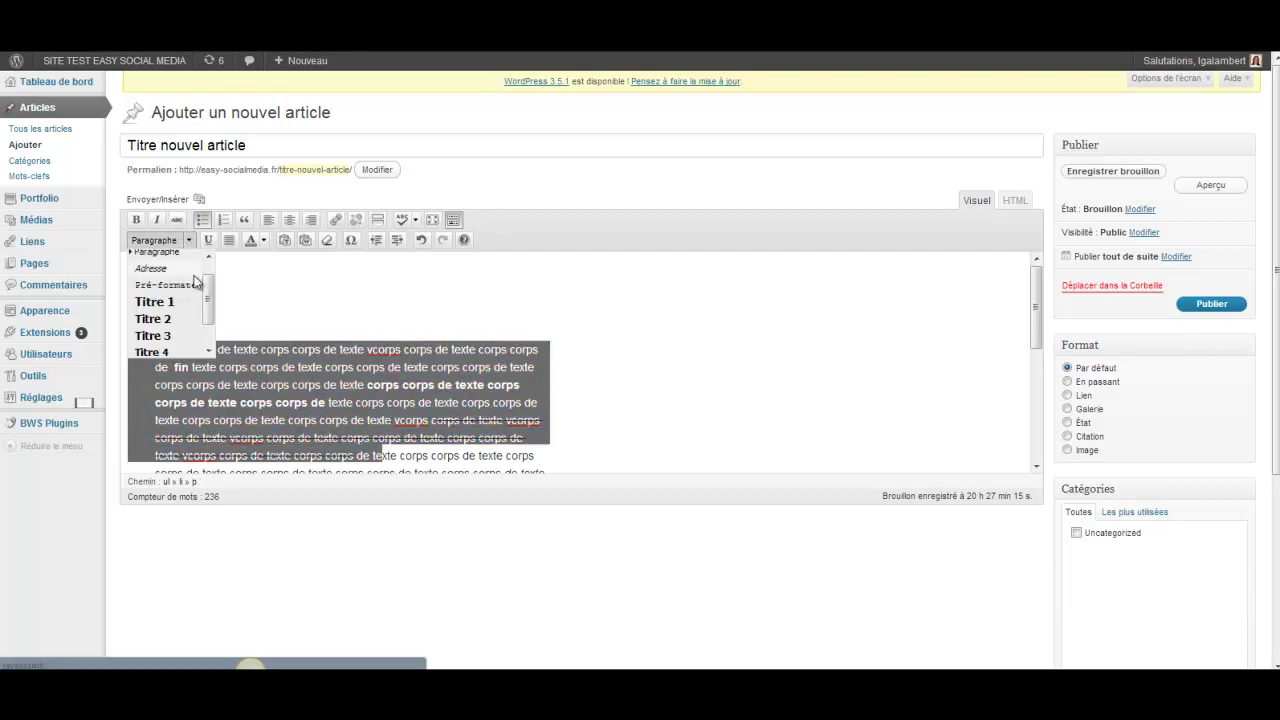
{"action": "left_click", "coordinate": [475, 285]}
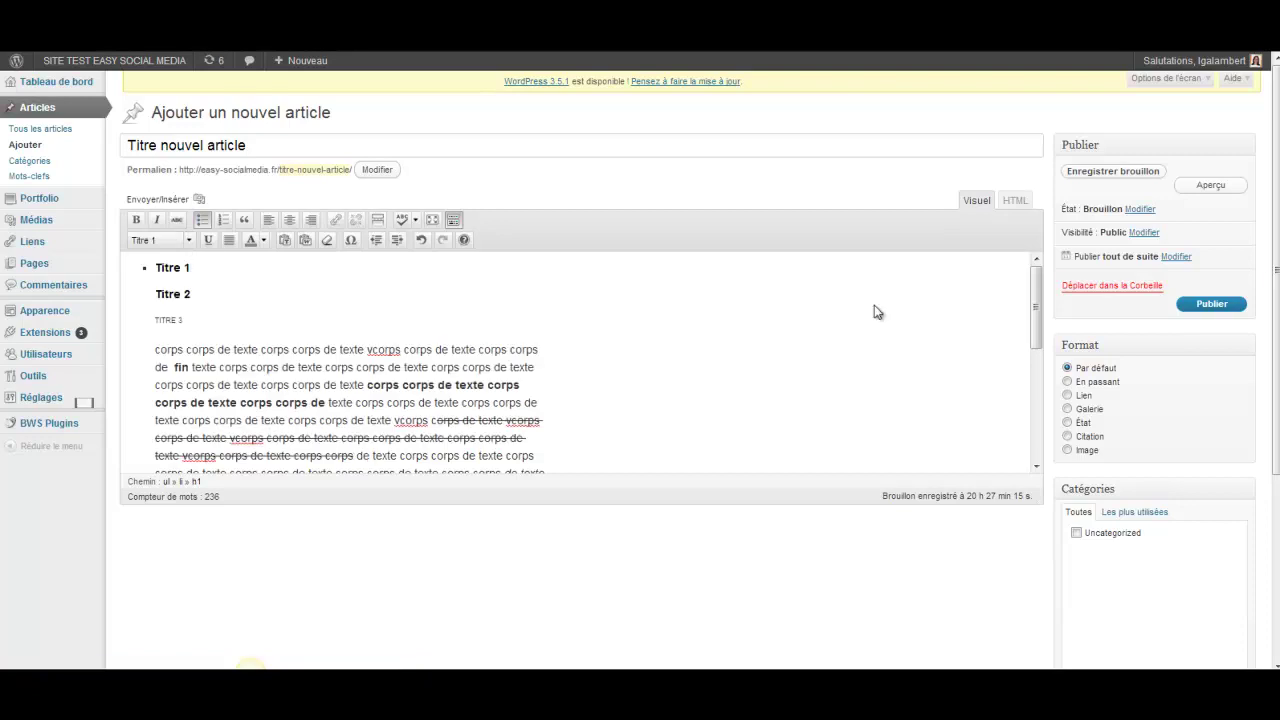
- Preview the article to check how the three heading levels look on the site, and return to the editor
{"action": "left_click", "coordinate": [1210, 185]}
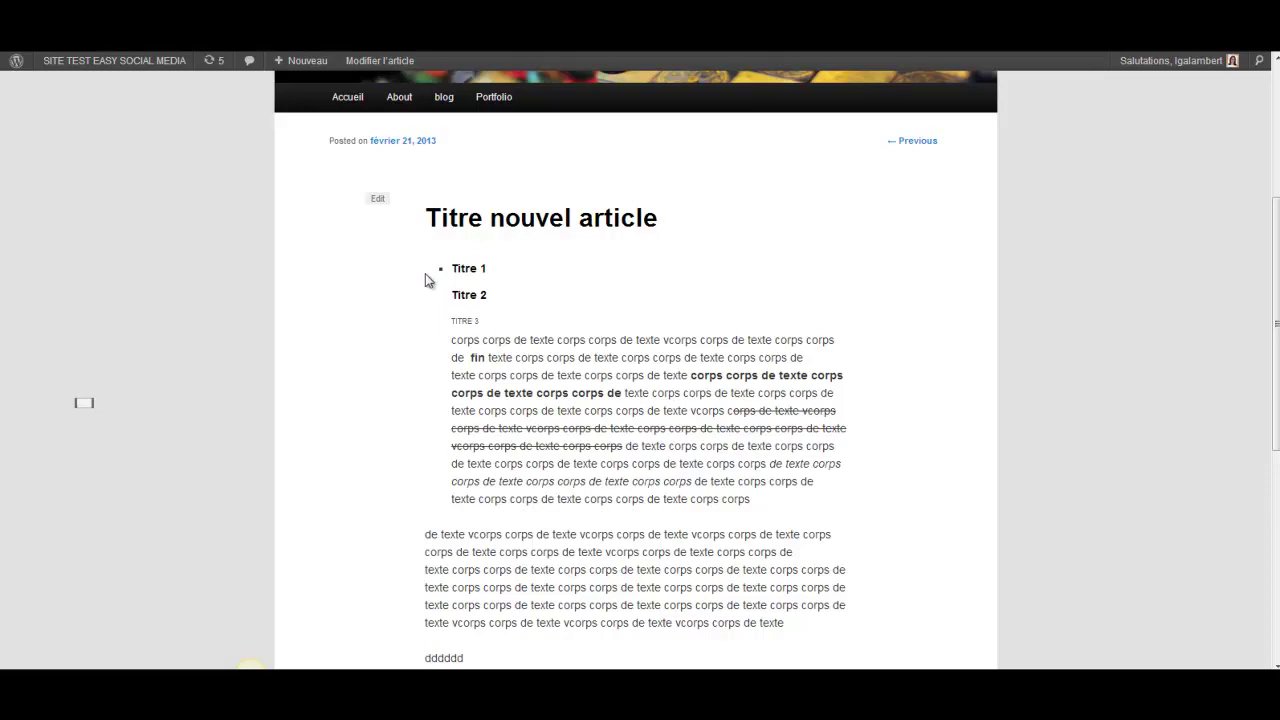
{"action": "scroll", "coordinate": [547, 310], "scroll_direction": "up", "scroll_amount": 4}
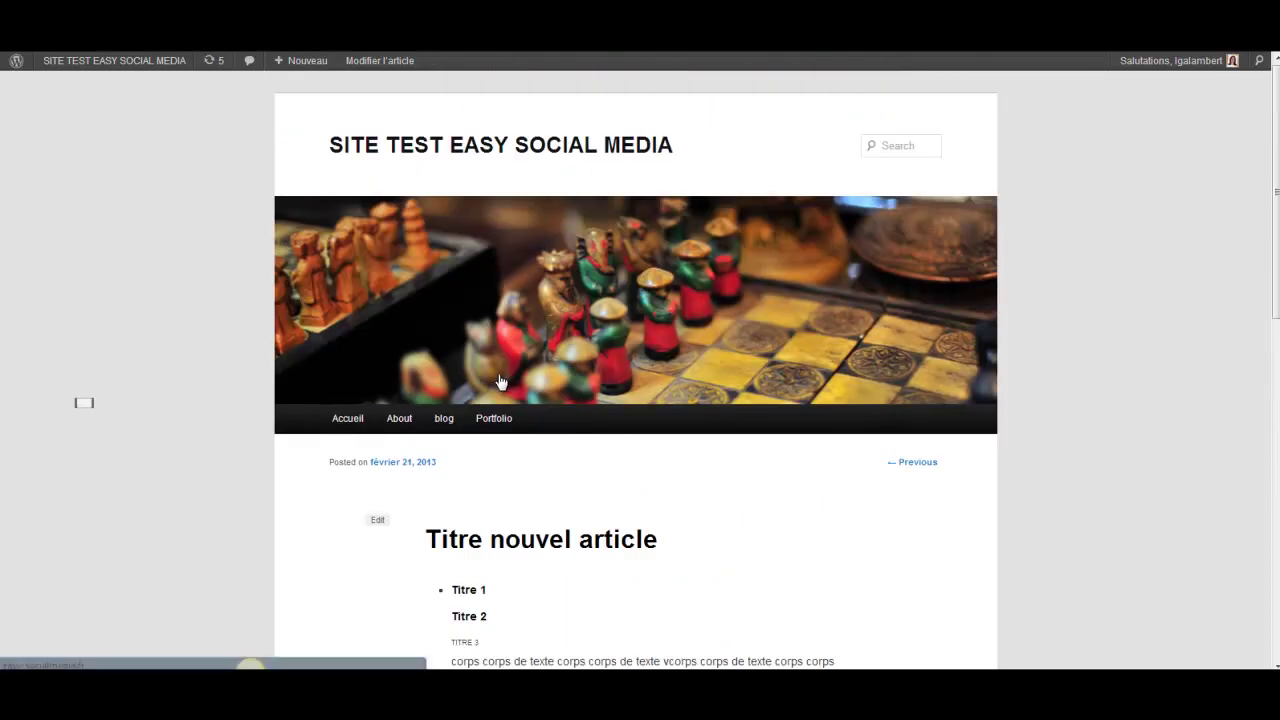
{"action": "scroll", "coordinate": [500, 380], "scroll_direction": "down", "scroll_amount": 3}
{"action": "scroll", "coordinate": [554, 403], "scroll_direction": "up", "scroll_amount": 3}
{"action": "scroll", "coordinate": [615, 450], "scroll_direction": "down", "scroll_amount": 2}
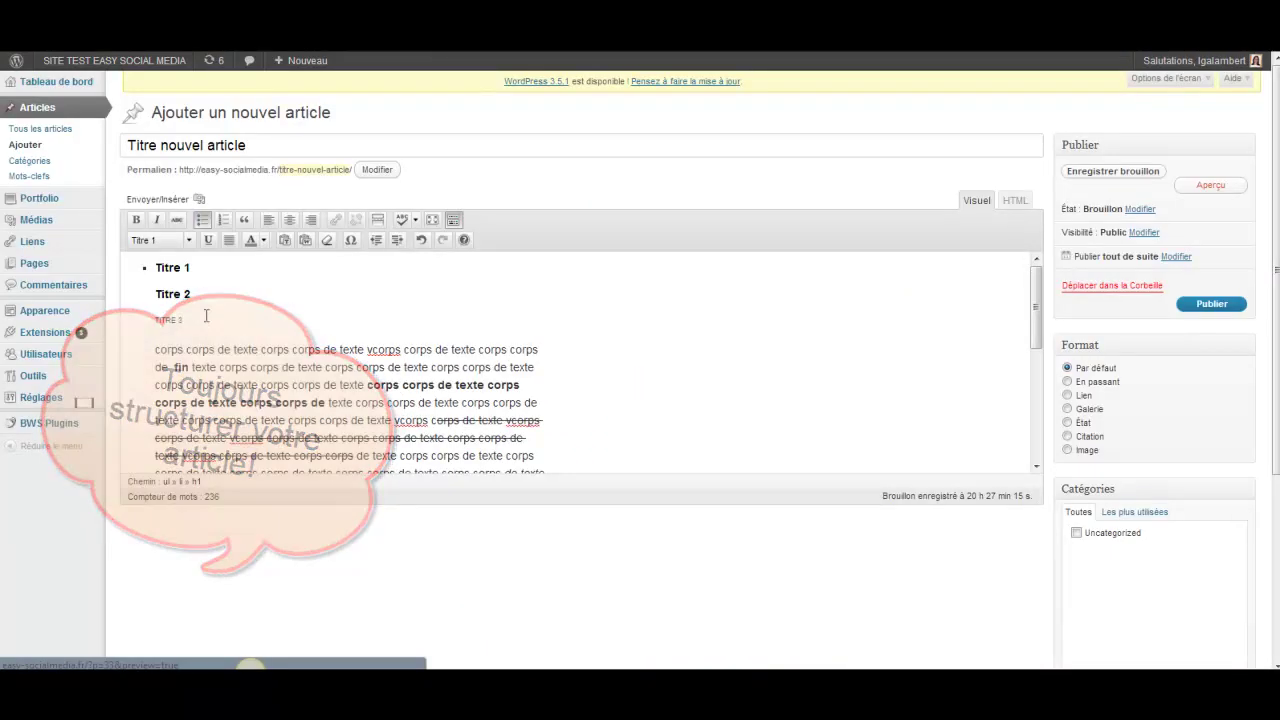
- Delete the "Titre 2" and "Titre 3" headings and remove the bullet formatting from the beginning of the article
{"action": "left_click", "coordinate": [297, 320]}
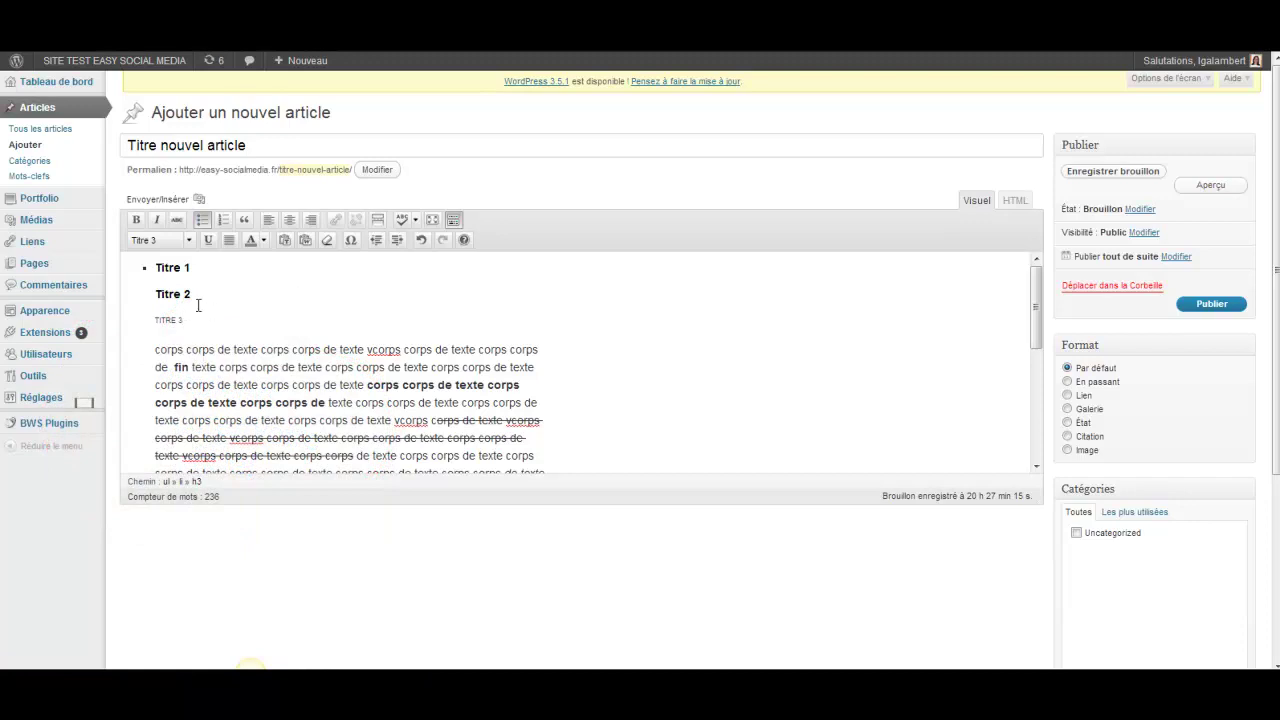
{"action": "left_click_drag", "start_coordinate": [200, 320], "coordinate": [135, 290]}
{"action": "key", "text": "BackSpace"}
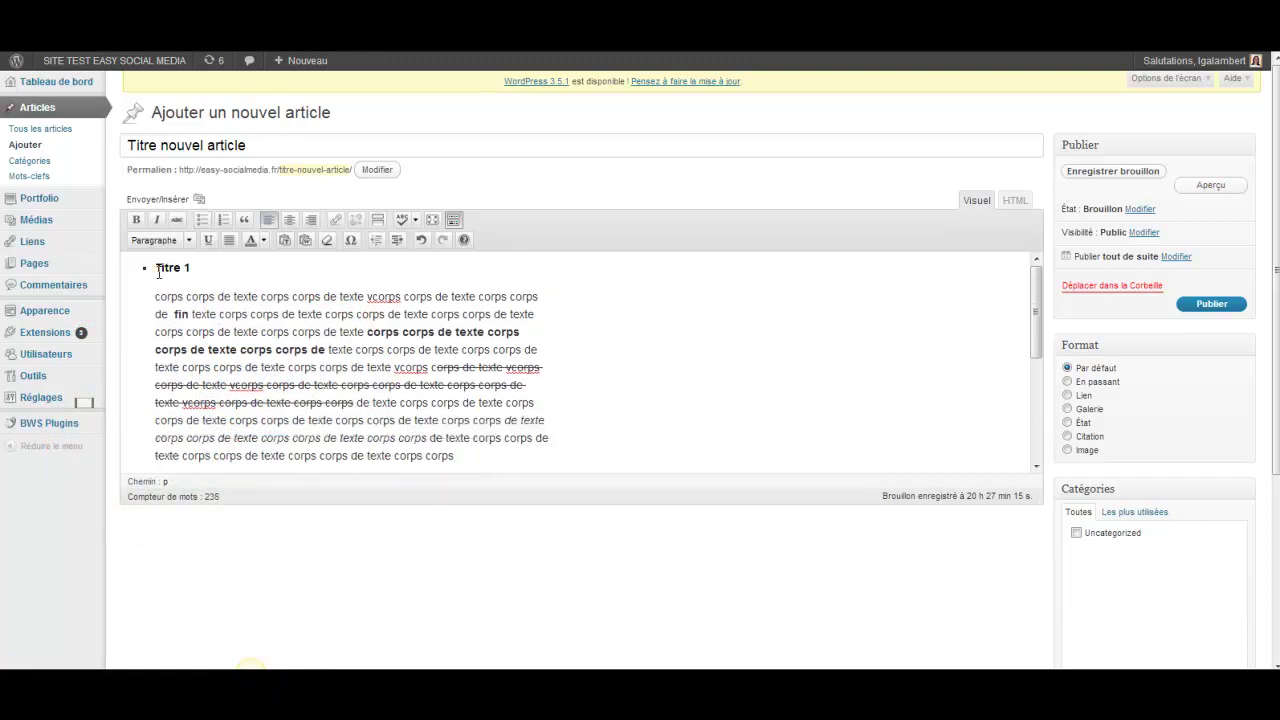
{"action": "left_click", "coordinate": [201, 221]}
{"action": "left_click", "coordinate": [148, 263]}
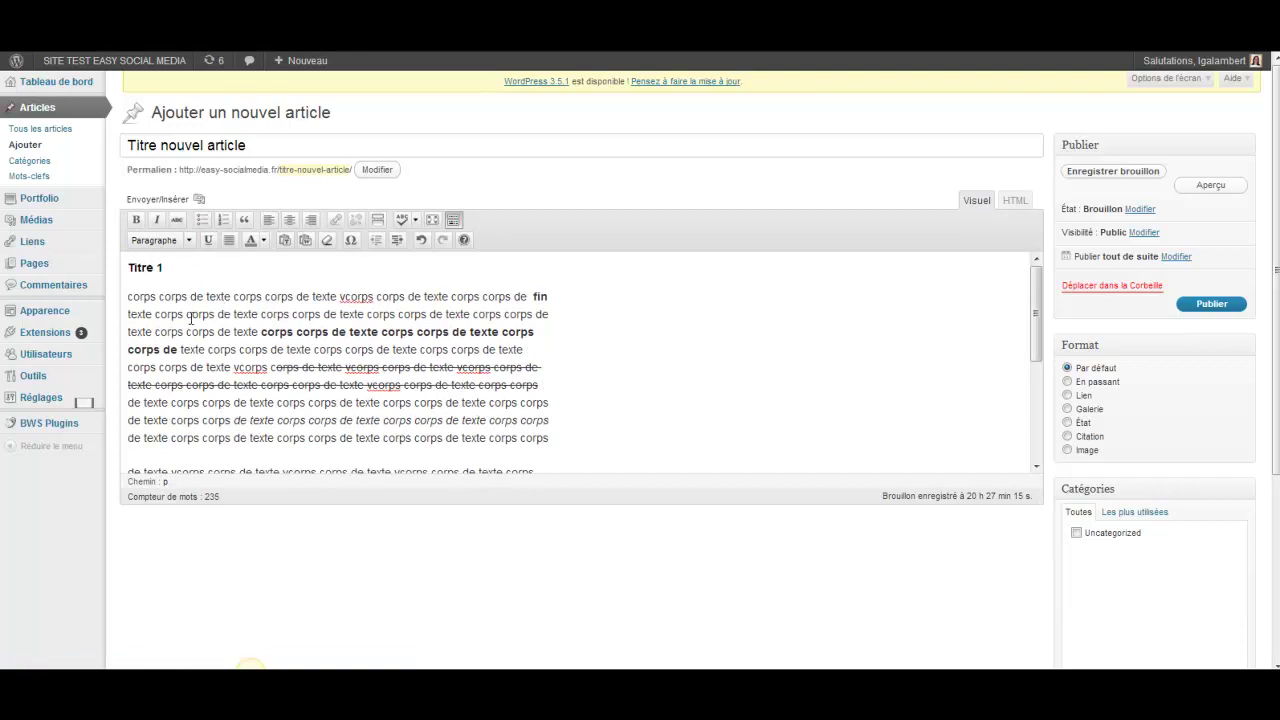
- Color the "Titre 1" heading with the custom pinkish-red color #F7074A
{"action": "double_click", "coordinate": [158, 267]}
{"action": "left_click_drag", "start_coordinate": [158, 267], "coordinate": [120, 268]}
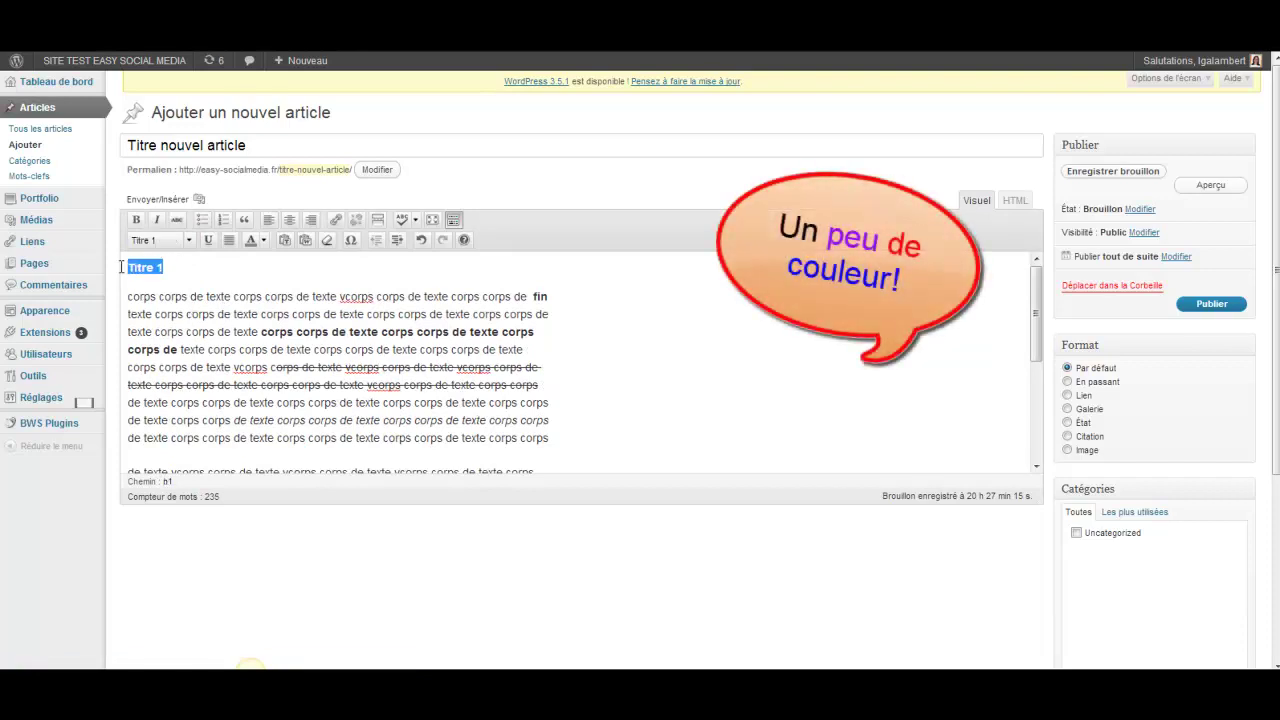
{"action": "left_click", "coordinate": [265, 244]}
{"action": "left_click", "coordinate": [276, 312]}
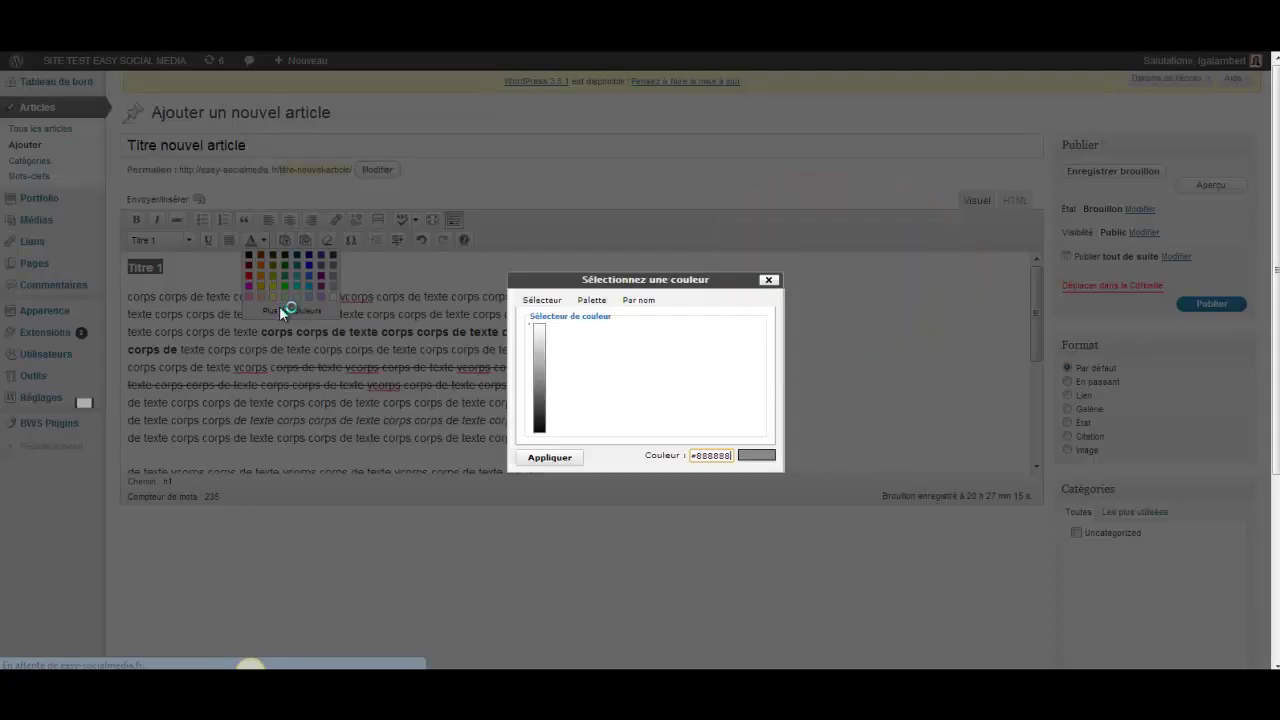
{"action": "left_click", "coordinate": [735, 330]}
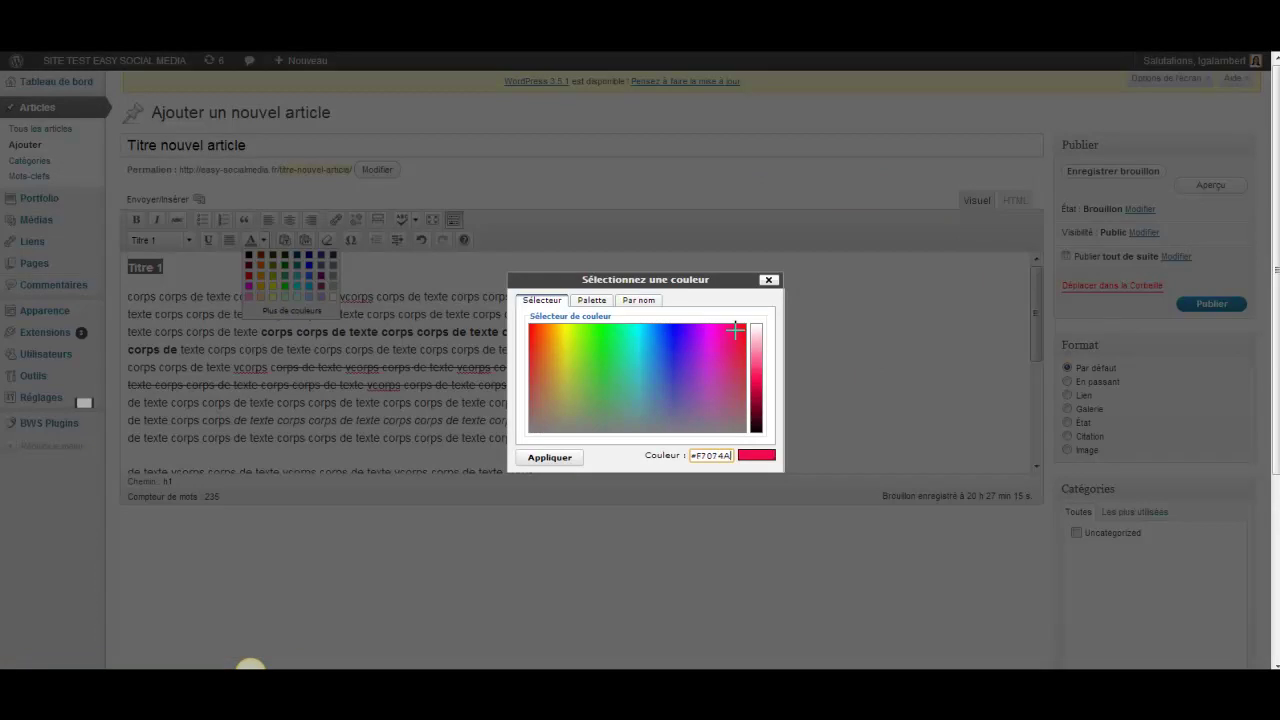
{"action": "left_click", "coordinate": [549, 458]}
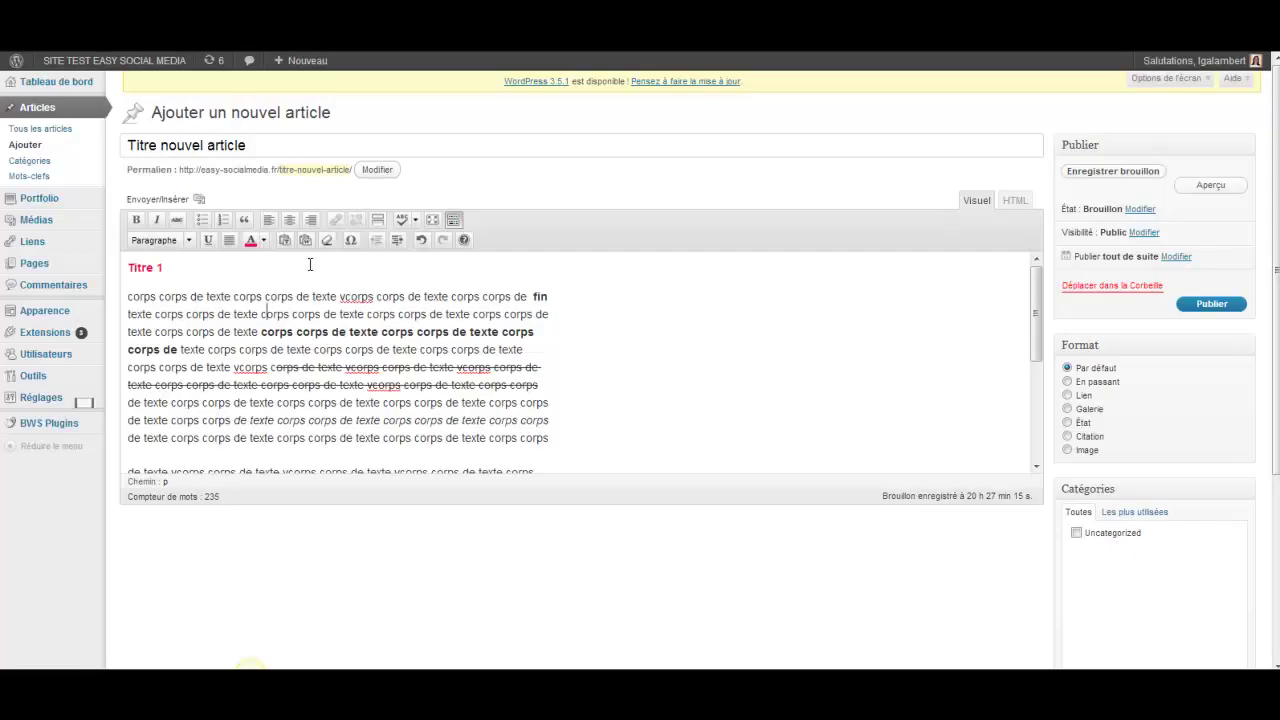
- Try underlining the "Titre 1" heading and undo the underline
{"action": "left_click_drag", "start_coordinate": [185, 266], "coordinate": [124, 270]}
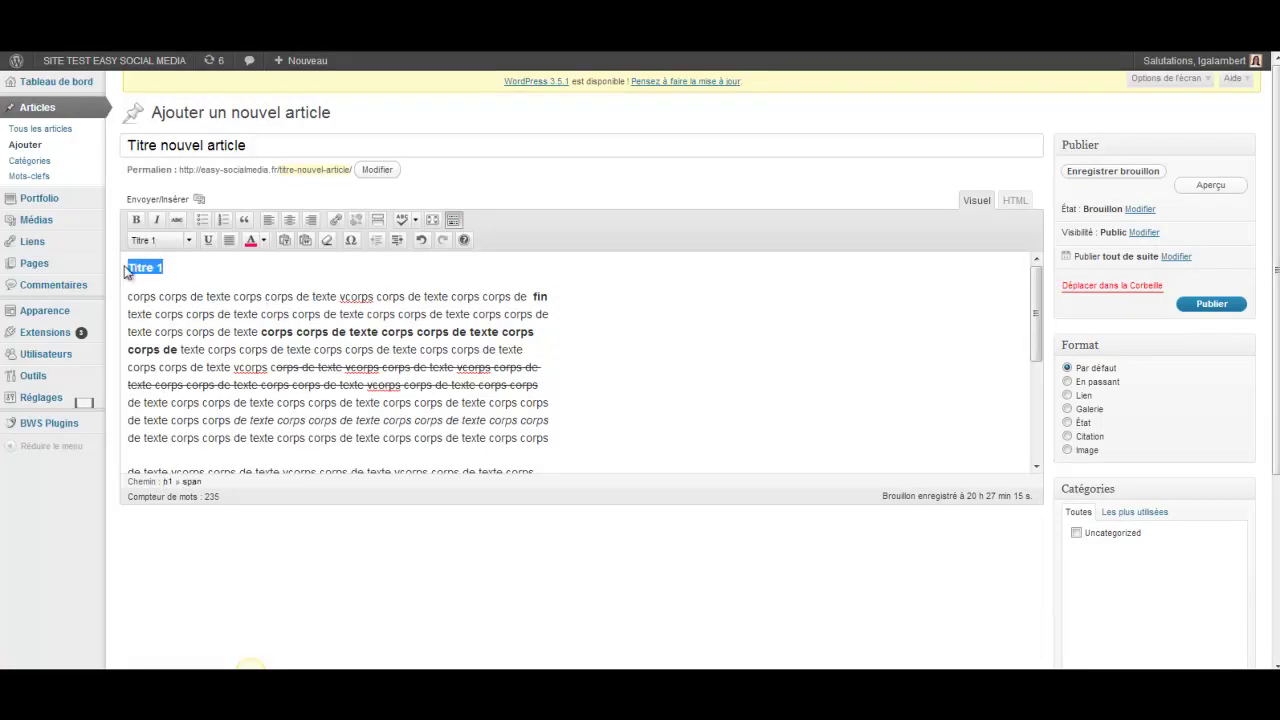
{"action": "left_click", "coordinate": [209, 243]}
{"action": "left_click", "coordinate": [421, 240]}
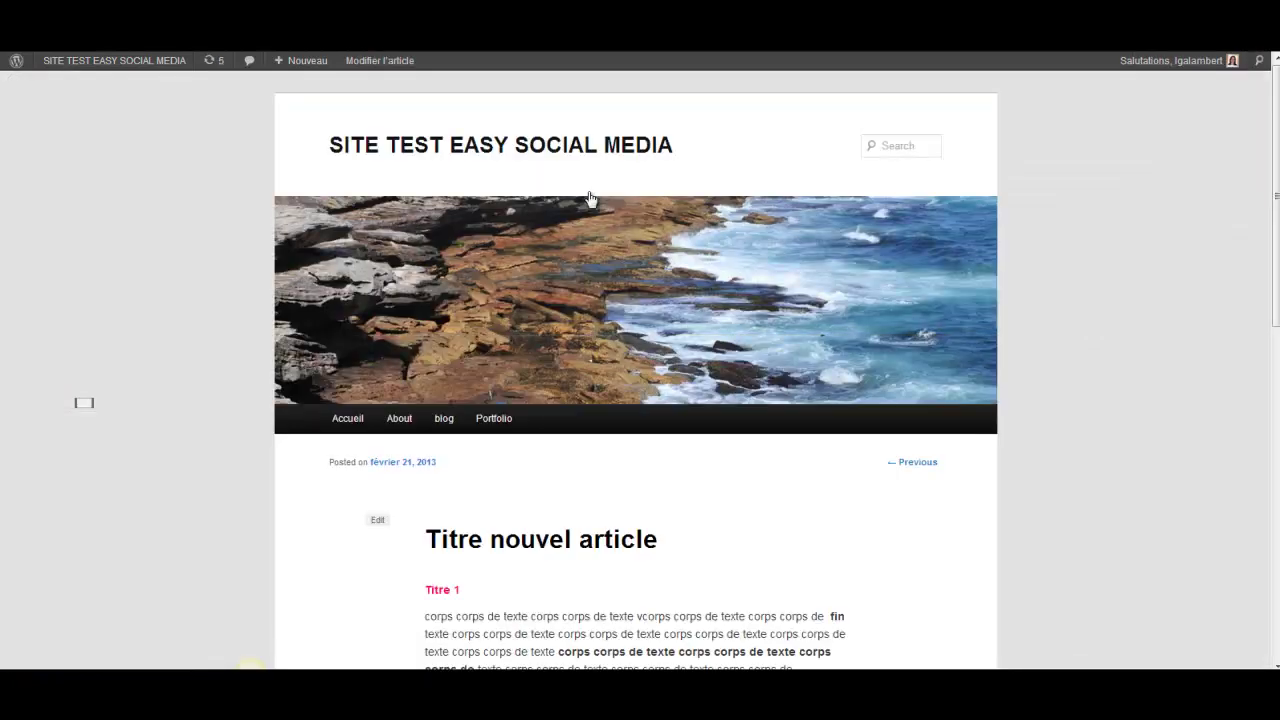
- Preview the article to check the colored heading, and return to the editor
{"action": "scroll", "coordinate": [700, 378], "scroll_direction": "down", "scroll_amount": 3}
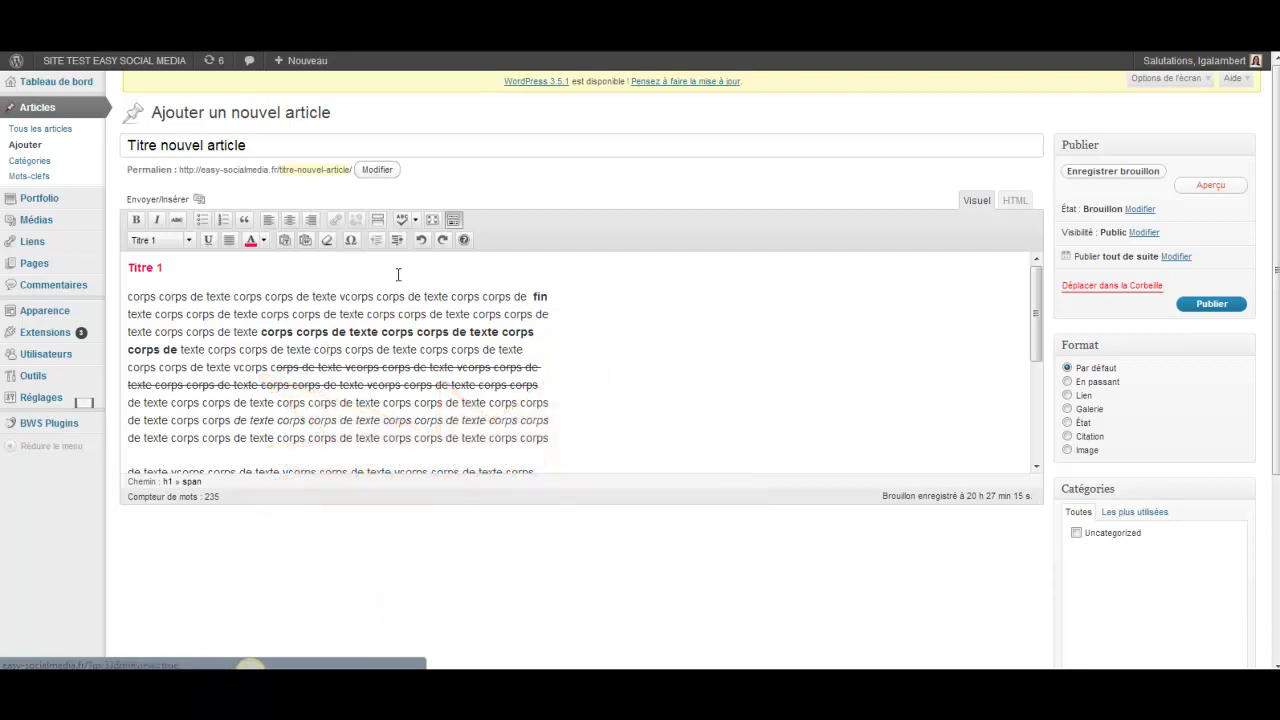
- Upload the photo_blog image from the computer with the cursor before the first paragraph, and open its settings in the article's gallery
{"action": "left_click", "coordinate": [128, 298]}
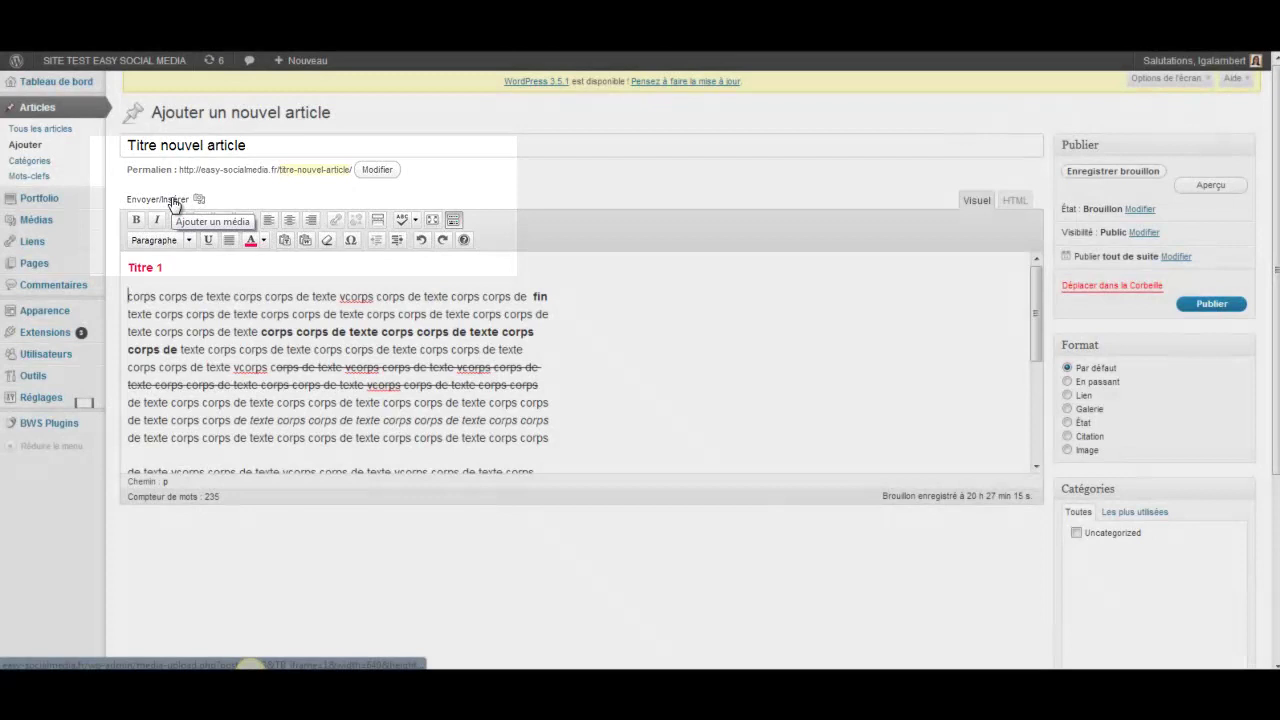
{"action": "left_click", "coordinate": [199, 199]}
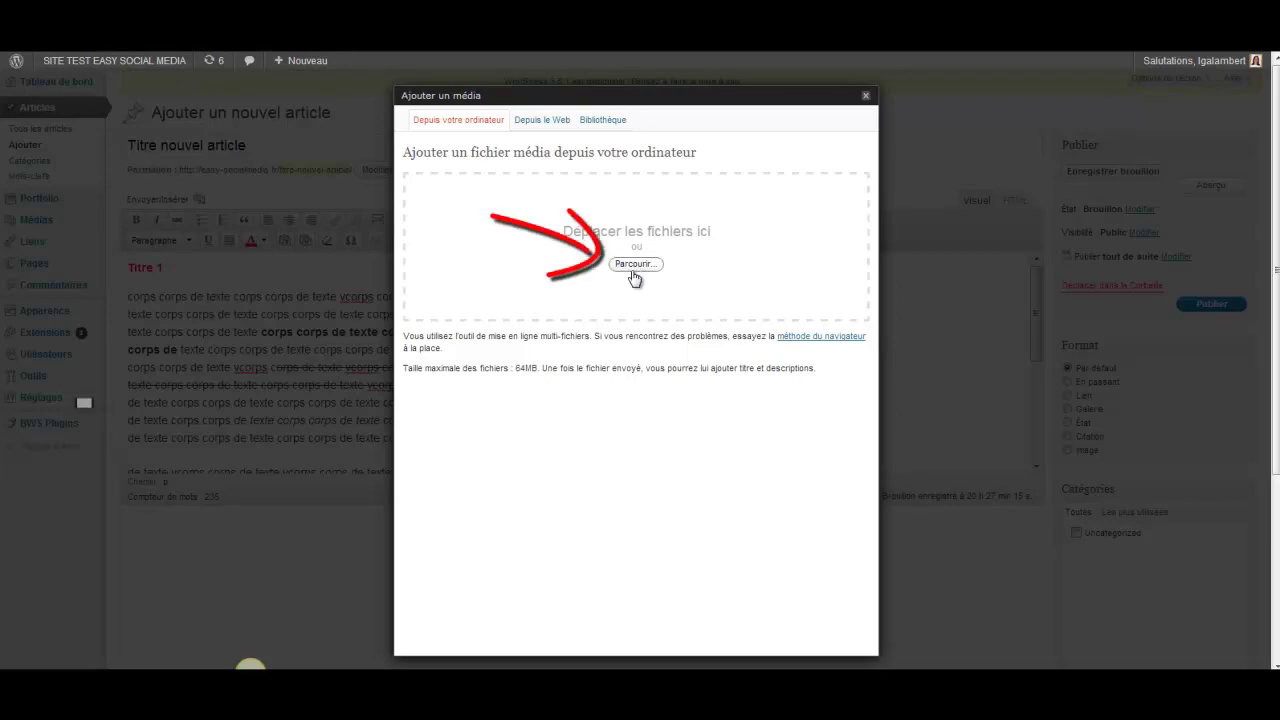
{"action": "left_click", "coordinate": [634, 265]}
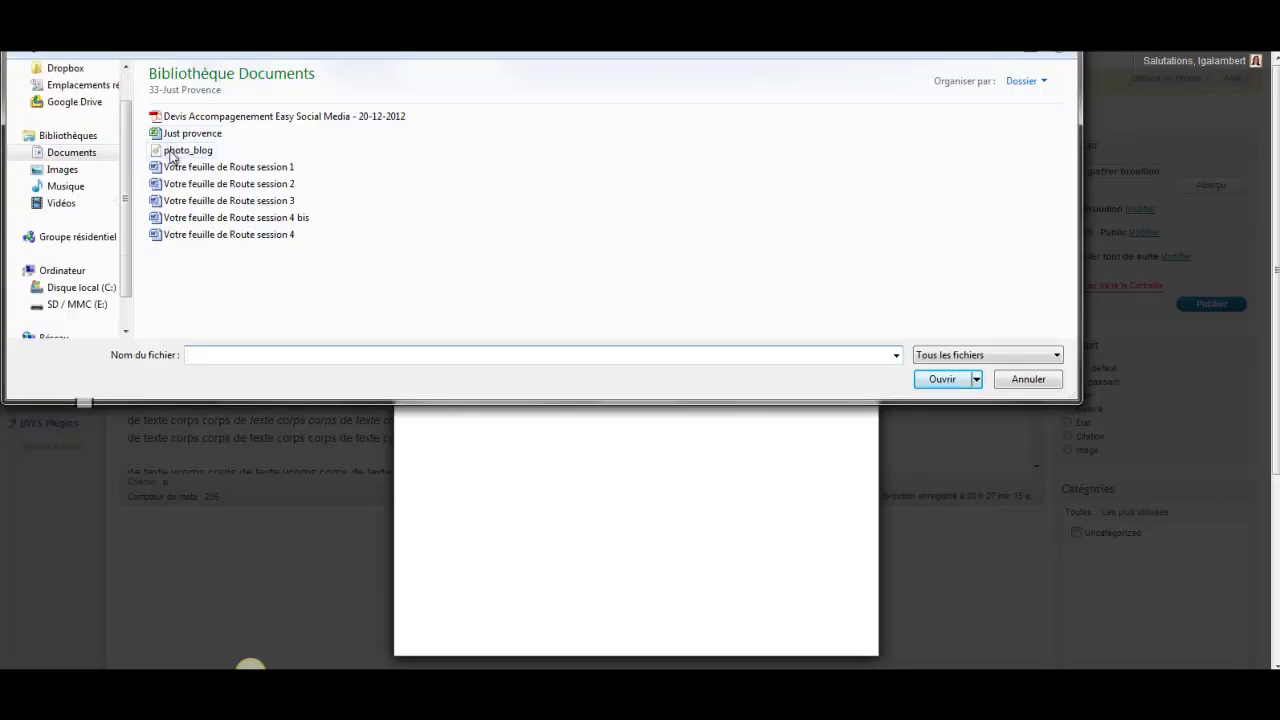
{"action": "double_click", "coordinate": [170, 152]}
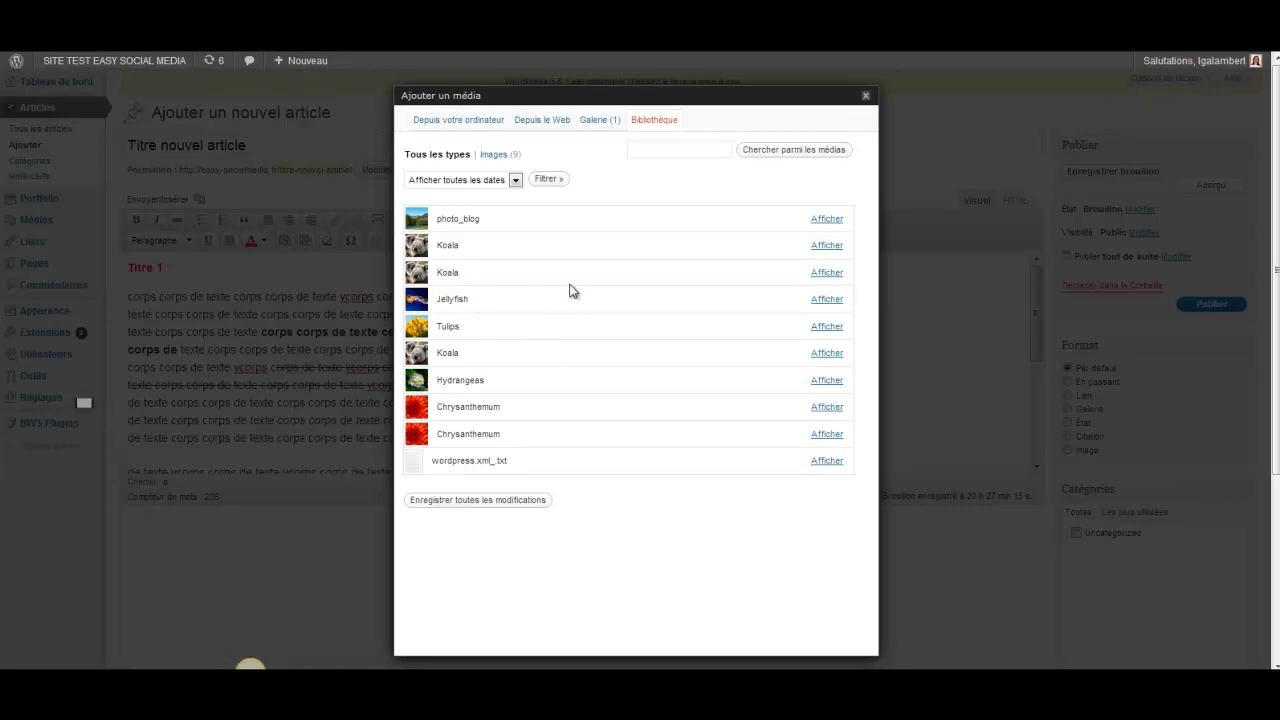
{"action": "left_click", "coordinate": [600, 119]}
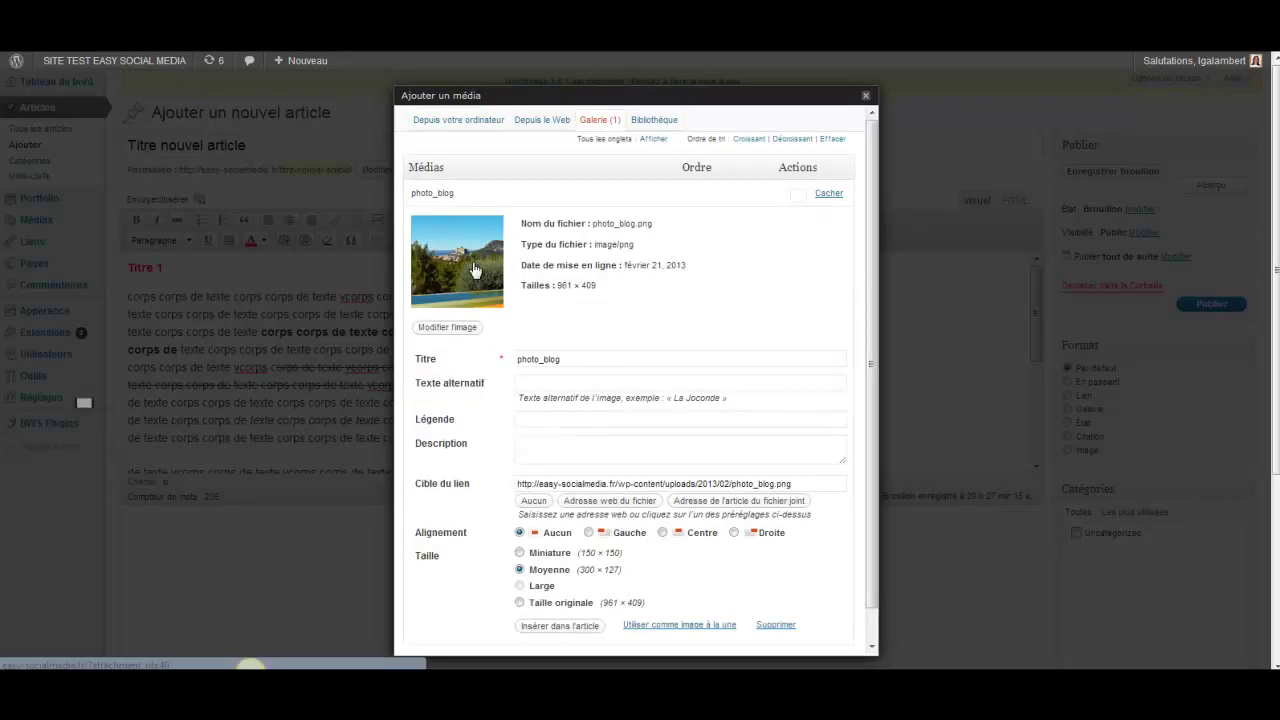
- Set both the title and the alternative text of the uploaded image to "photo ardèche"
{"action": "left_click", "coordinate": [584, 359]}
{"action": "left_click_drag", "start_coordinate": [584, 359], "coordinate": [463, 354]}
{"action": "left_click", "coordinate": [549, 381]}
{"action": "left_click", "coordinate": [568, 359]}
{"action": "left_click_drag", "start_coordinate": [568, 359], "coordinate": [496, 359]}
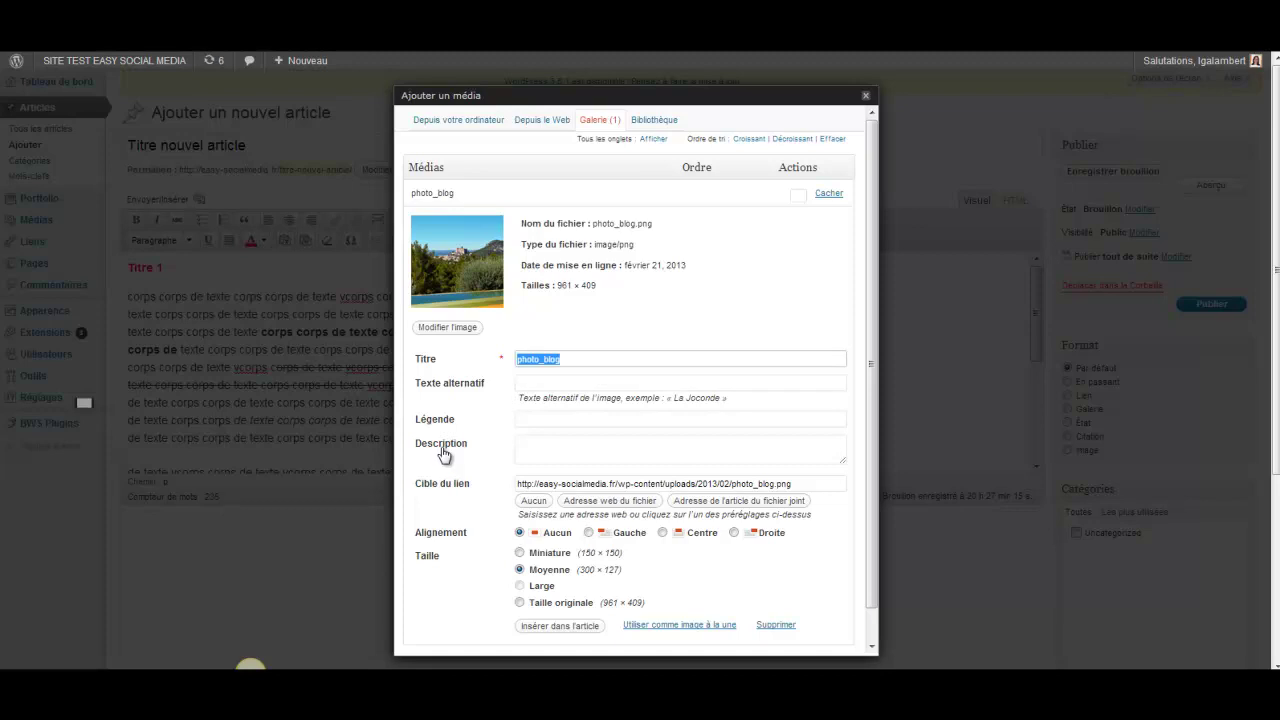
{"action": "type", "text": "photo ardeche"}
{"action": "left_click", "coordinate": [603, 378]}
{"action": "left_click_drag", "start_coordinate": [590, 359], "coordinate": [446, 357]}
{"action": "left_click", "coordinate": [532, 385]}
{"action": "type", "text": "photo ardèche"}
{"action": "left_click", "coordinate": [535, 453]}
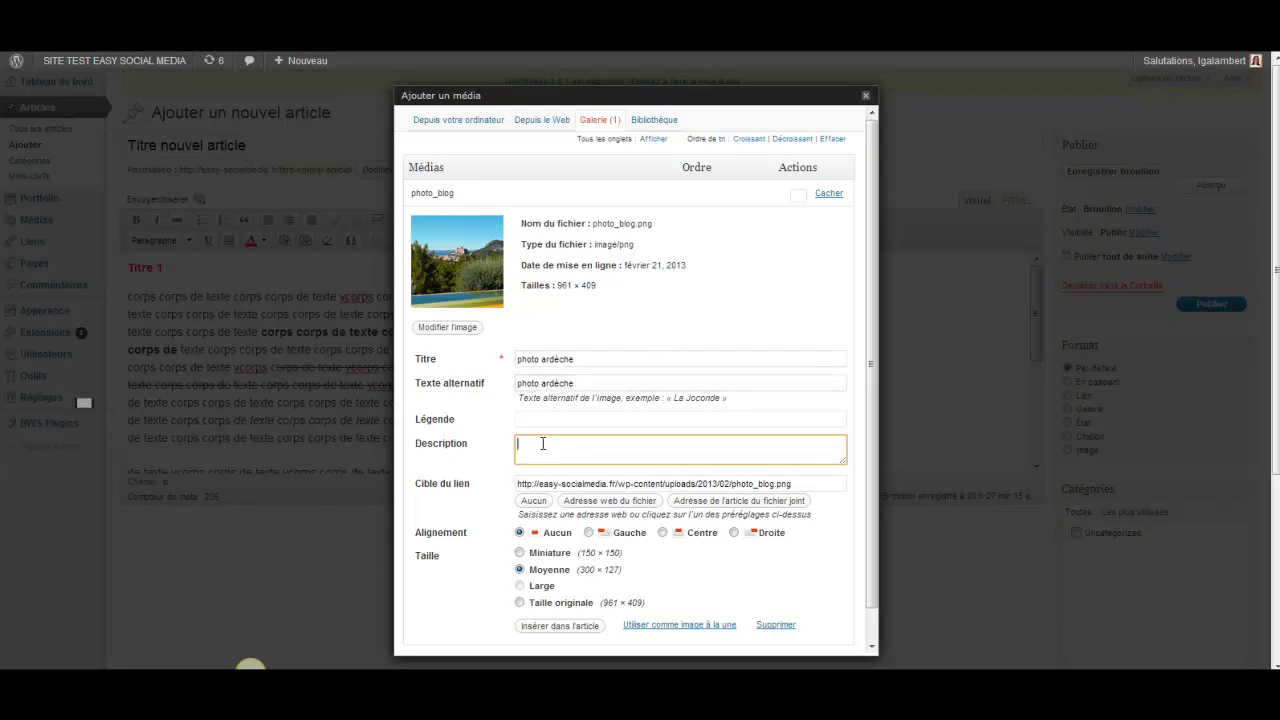
- Insert the uploaded photo into the article at its original size with no alignment
{"action": "scroll", "coordinate": [445, 447], "scroll_direction": "down", "scroll_amount": 1}
{"action": "scroll", "coordinate": [466, 477], "scroll_direction": "down", "scroll_amount": 2}
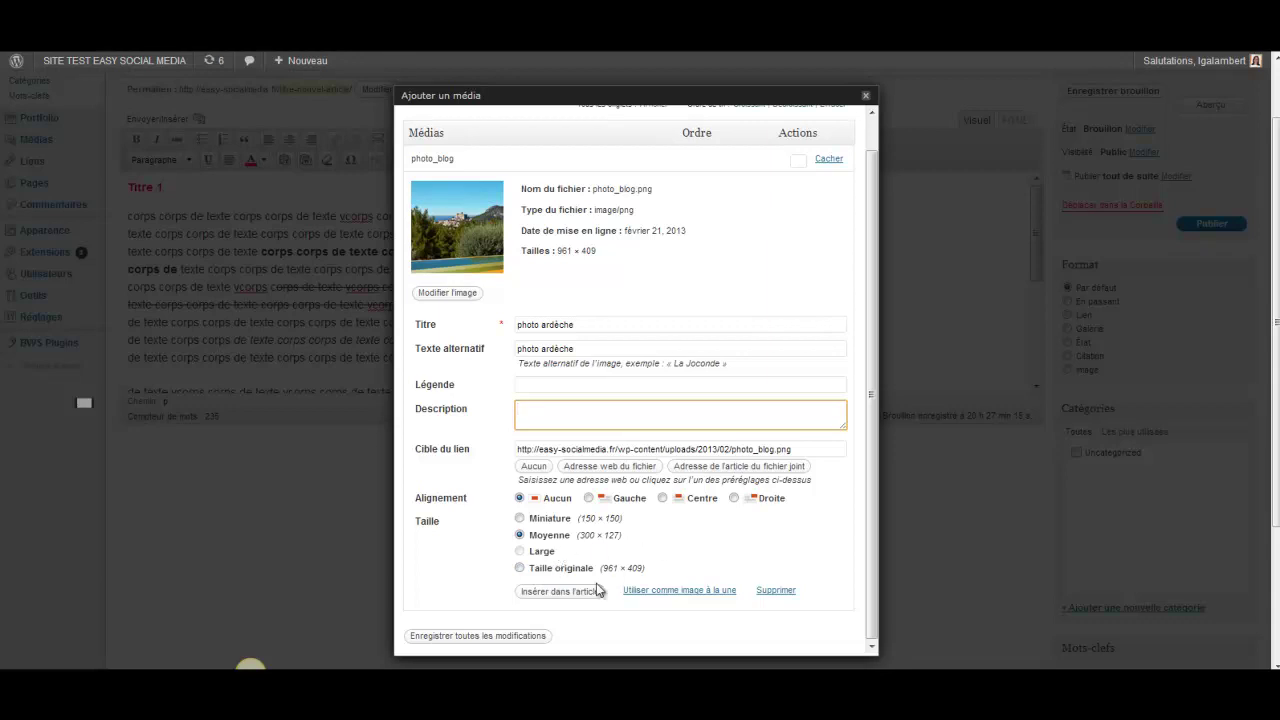
{"action": "left_click", "coordinate": [519, 519]}
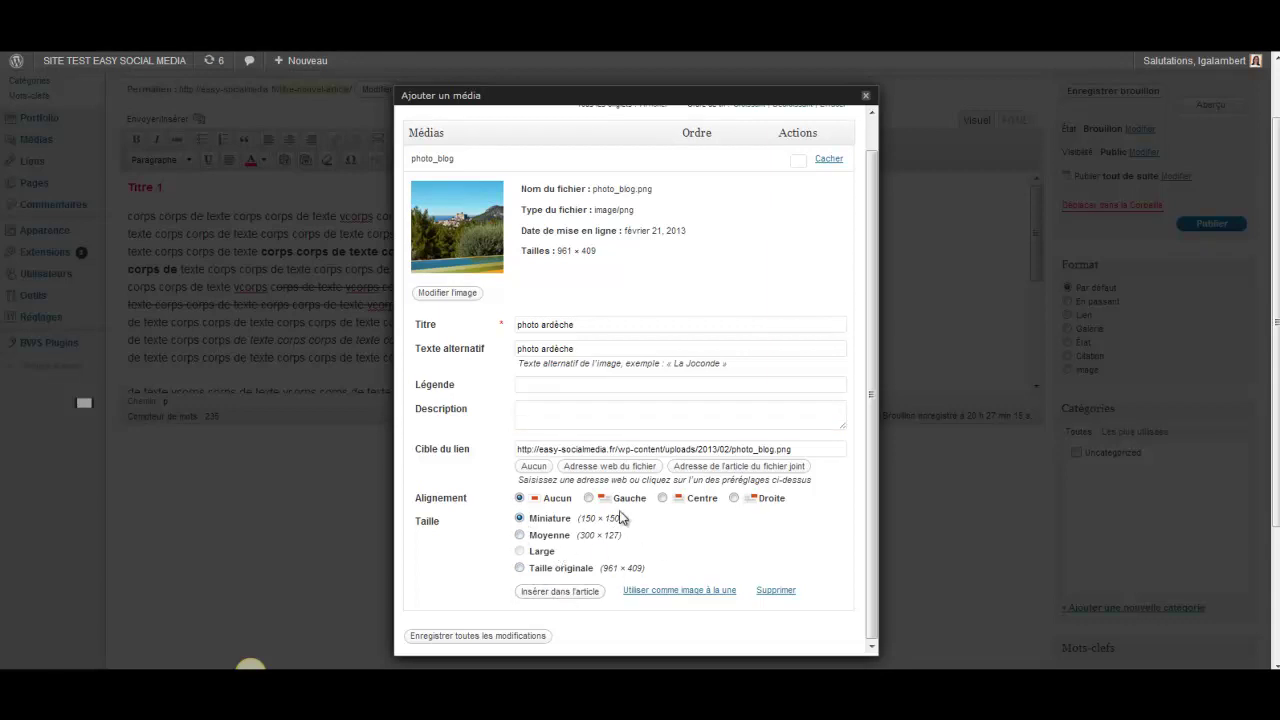
{"action": "left_click", "coordinate": [519, 536]}
{"action": "left_click", "coordinate": [561, 591]}
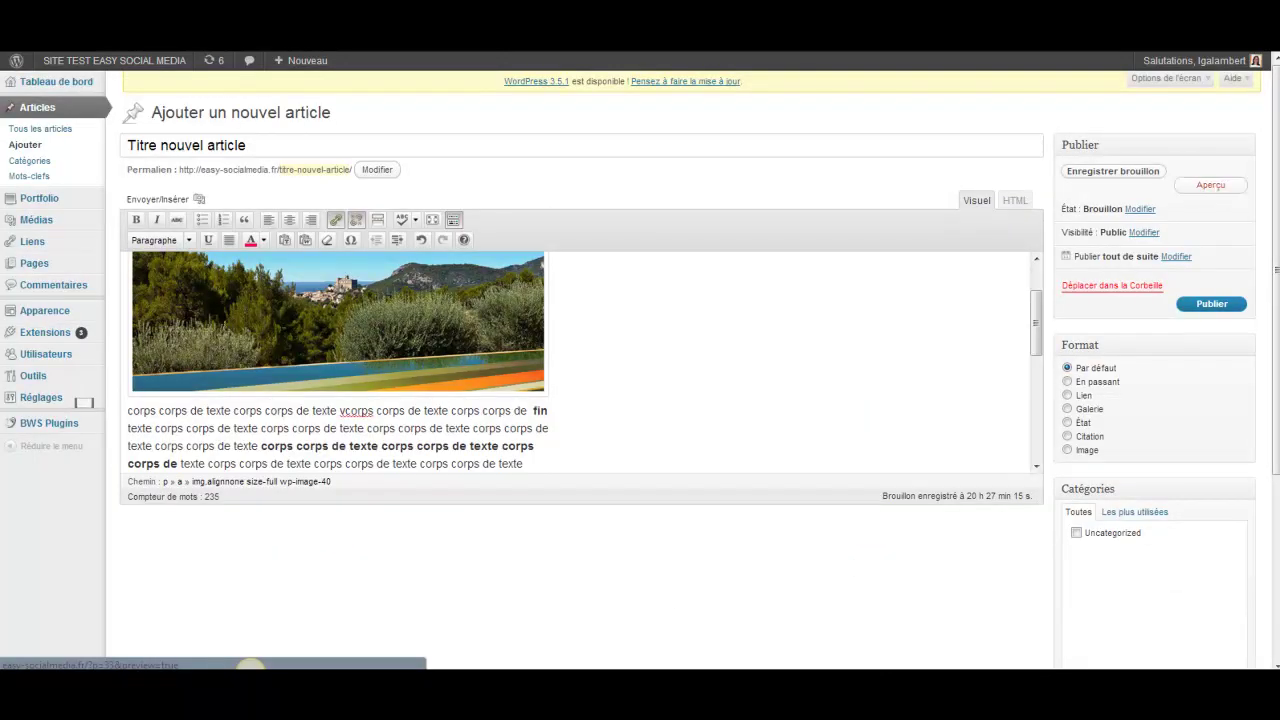
- Preview the article to check the inserted photo, and return to the editor
{"action": "left_click", "coordinate": [1219, 190]}
{"action": "scroll", "coordinate": [737, 417], "scroll_direction": "down", "scroll_amount": 1}
{"action": "key", "text": "ctrl+w"}
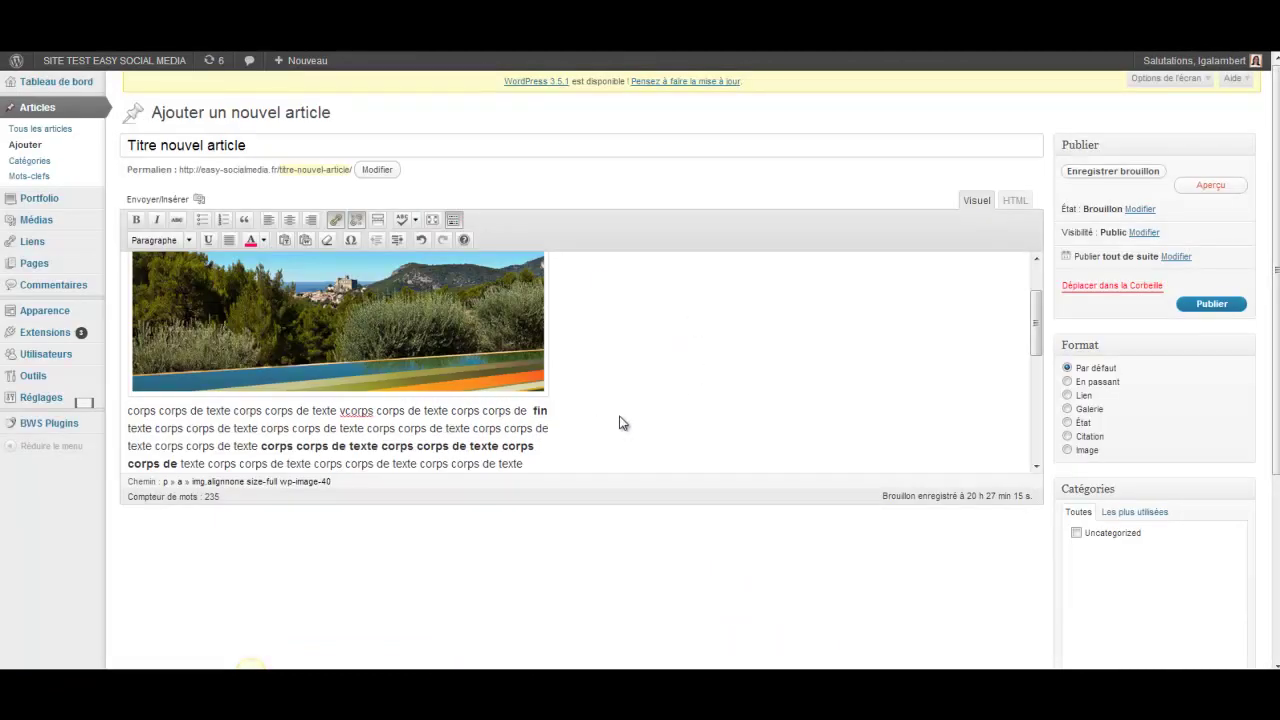
- Move the photo down into the first paragraph, after the bold words "corps corps"
{"action": "left_click_drag", "start_coordinate": [385, 330], "coordinate": [329, 451]}
{"action": "scroll", "coordinate": [629, 357], "scroll_direction": "up", "scroll_amount": 3}
{"action": "left_click", "coordinate": [630, 360]}
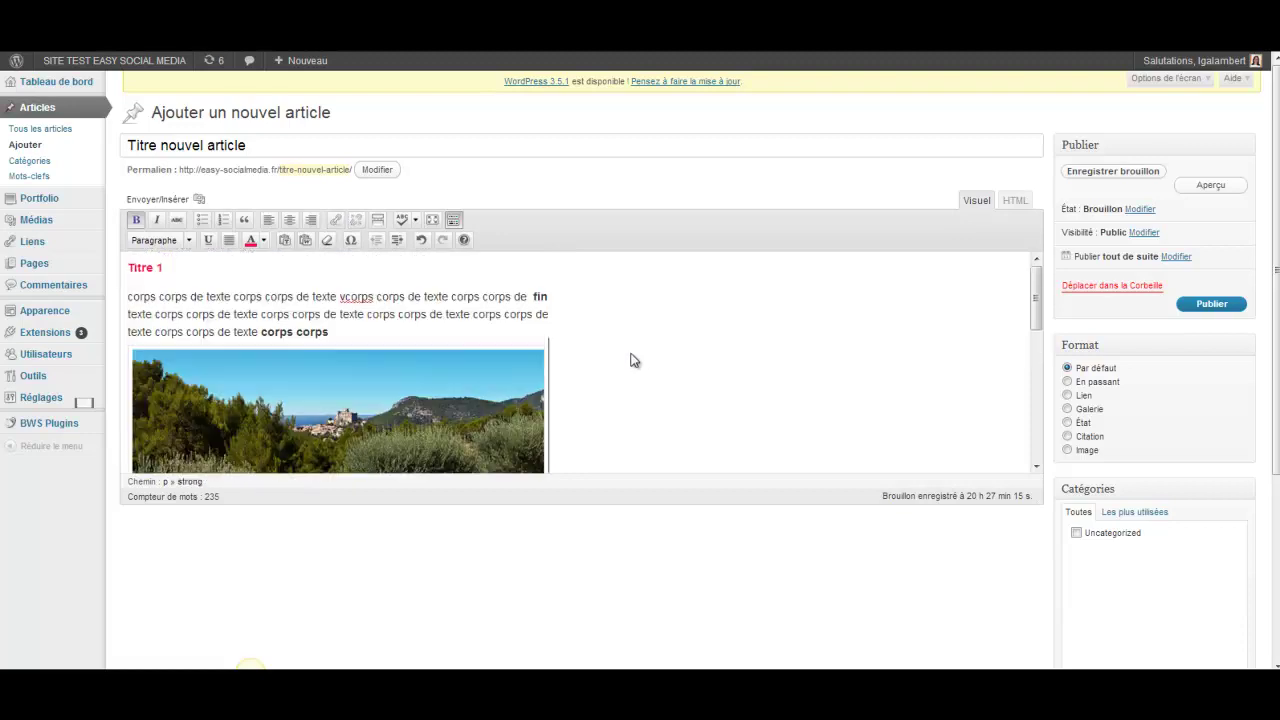
{"action": "scroll", "coordinate": [629, 360], "scroll_direction": "down", "scroll_amount": 3}
{"action": "scroll", "coordinate": [600, 360], "scroll_direction": "up", "scroll_amount": 3}
{"action": "left_click_drag", "start_coordinate": [1037, 312], "coordinate": [1038, 343]}
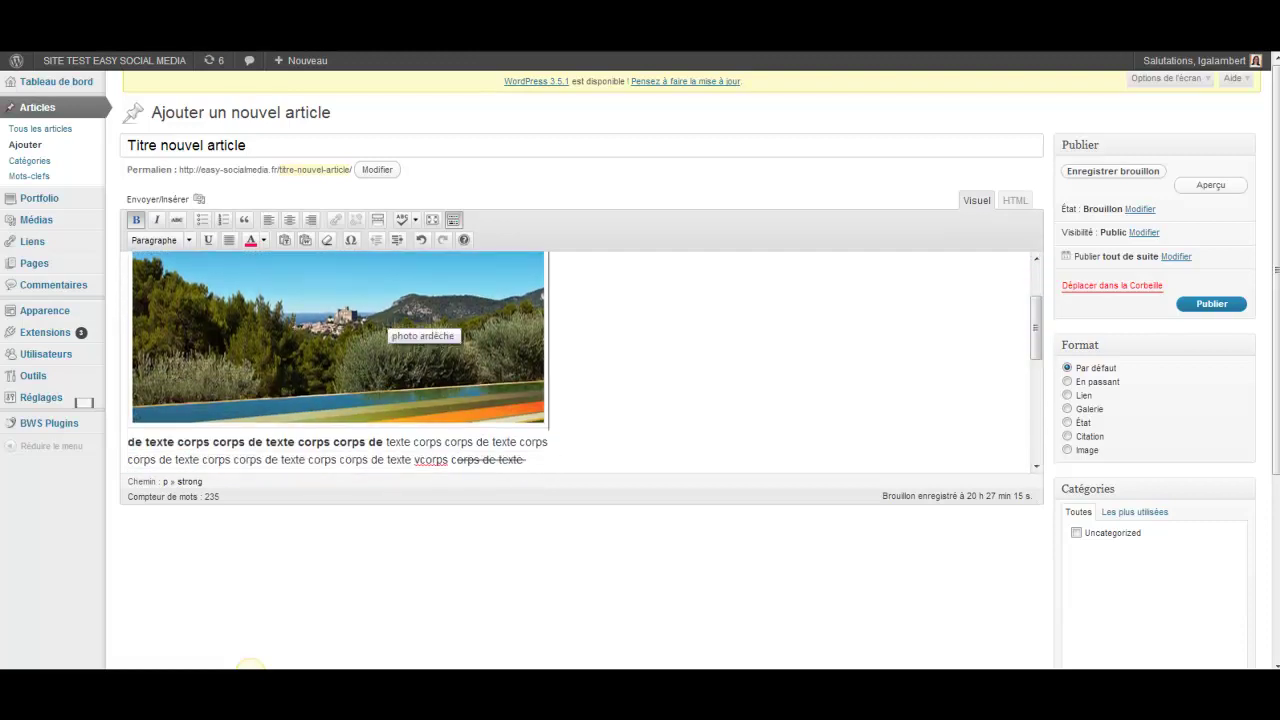
- Open the settings of the photo in the article and reduce its size to 60%
{"action": "left_click", "coordinate": [400, 318]}
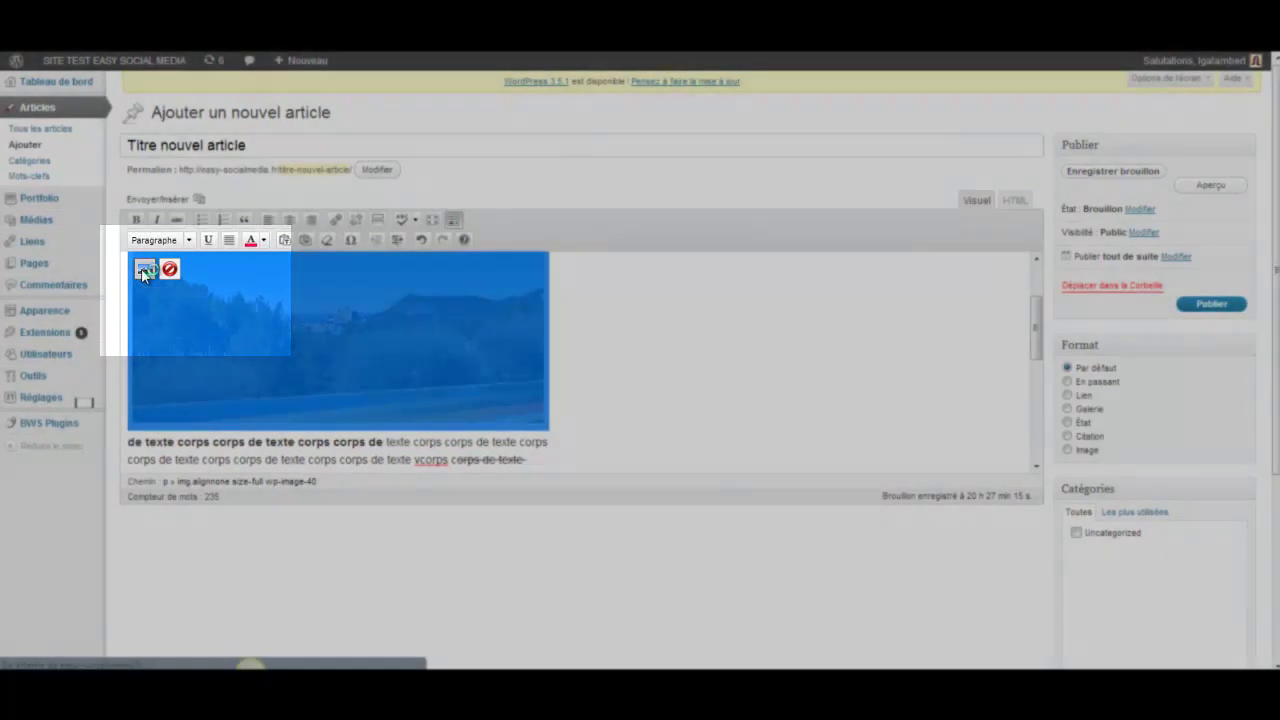
{"action": "left_click", "coordinate": [143, 270]}
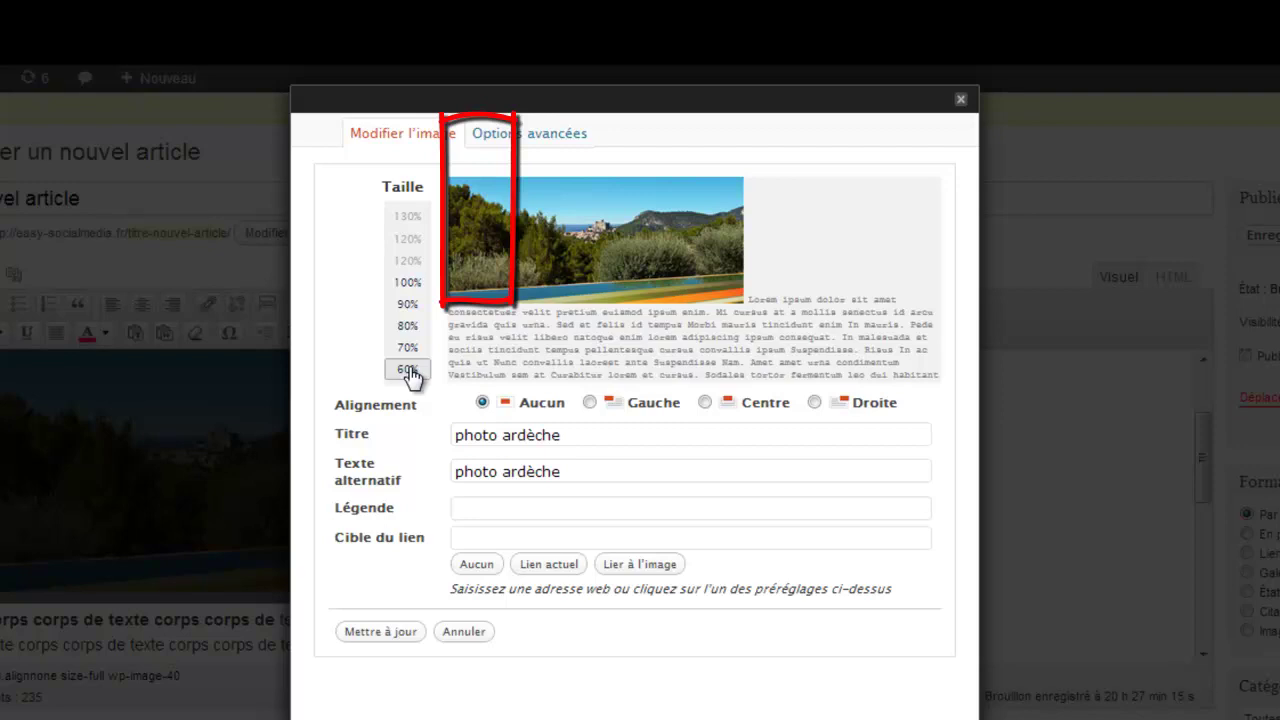
{"action": "left_click", "coordinate": [407, 369]}
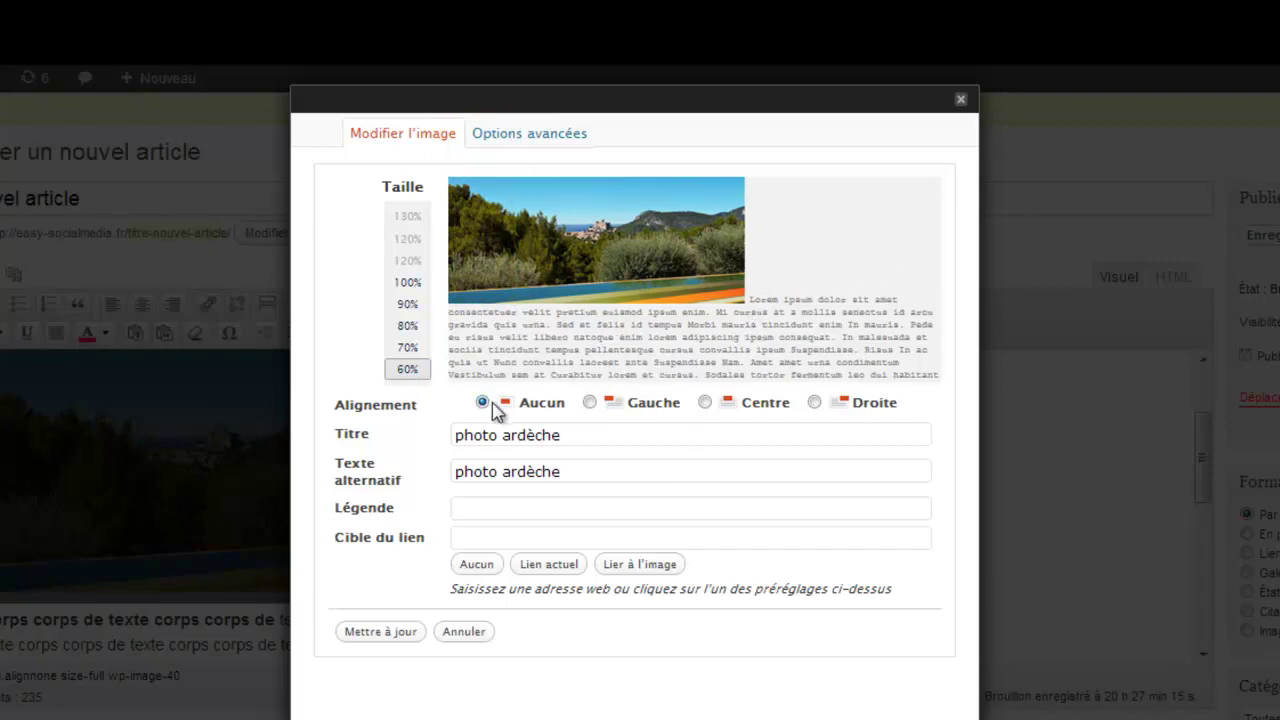
- Try the centre and right alignments for the photo, choose left alignment, and update the image
{"action": "left_click", "coordinate": [706, 404]}
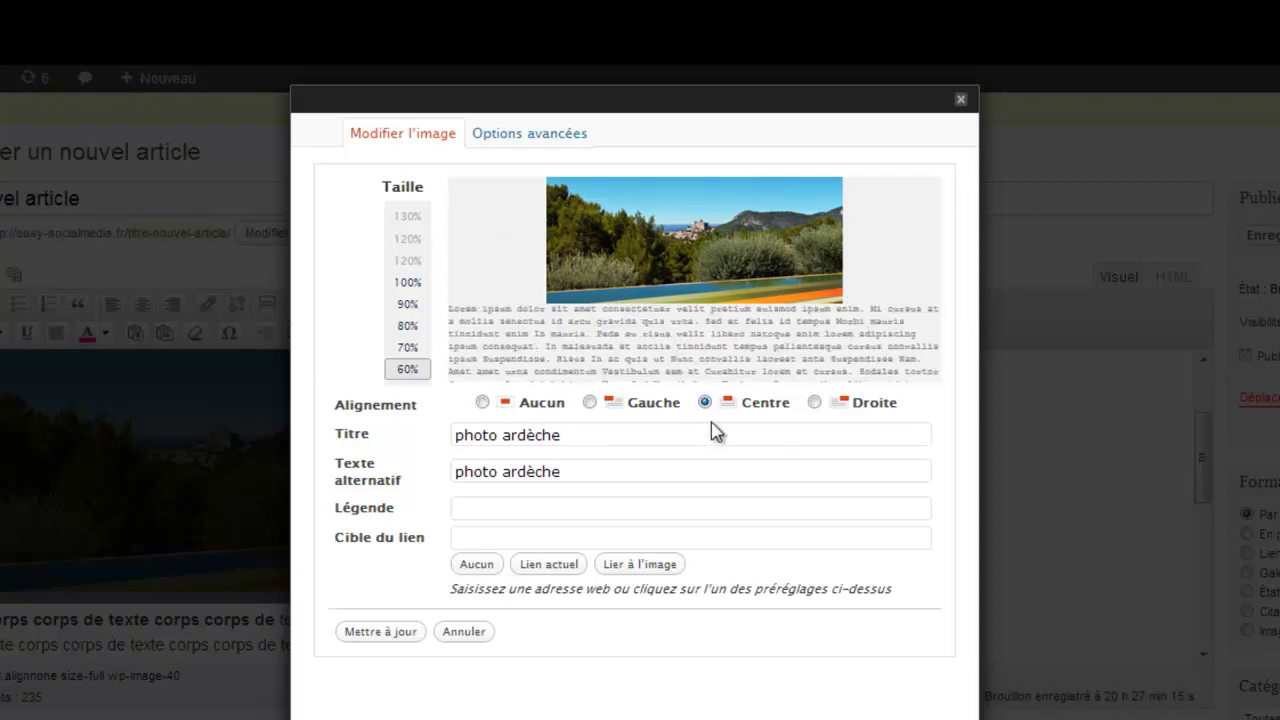
{"action": "left_click", "coordinate": [590, 402]}
{"action": "left_click", "coordinate": [816, 402]}
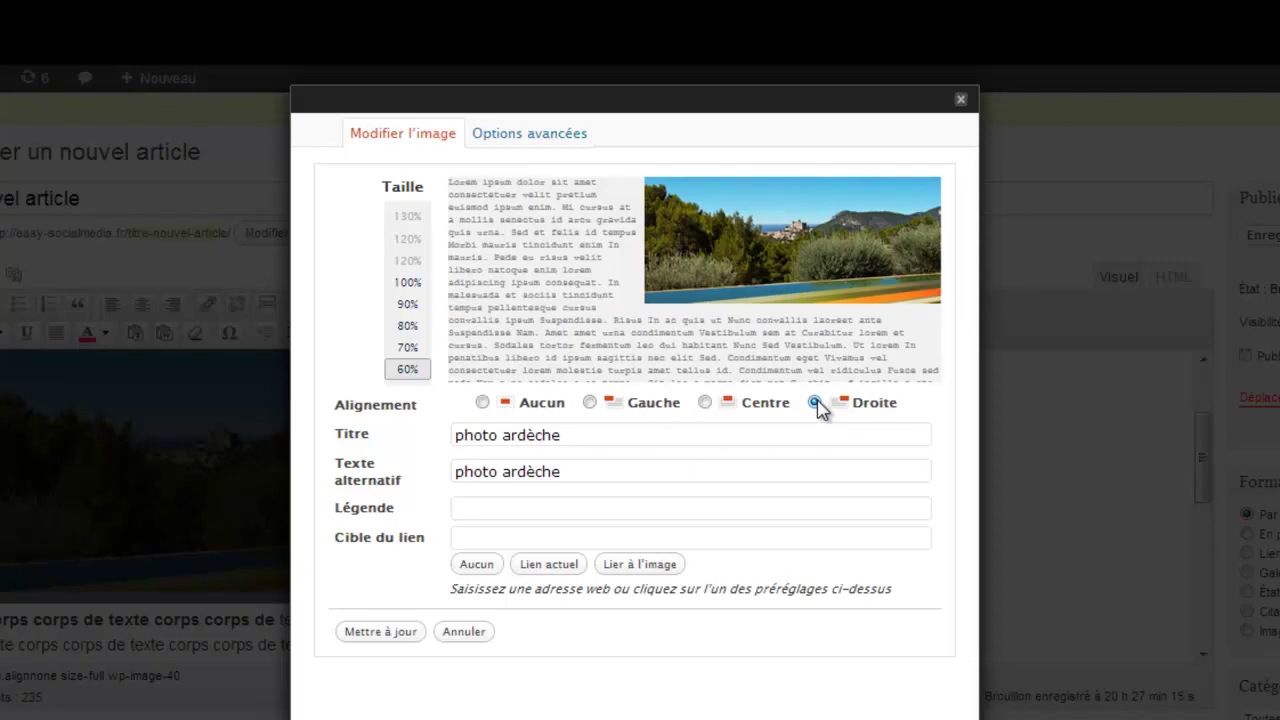
{"action": "left_click", "coordinate": [590, 402]}
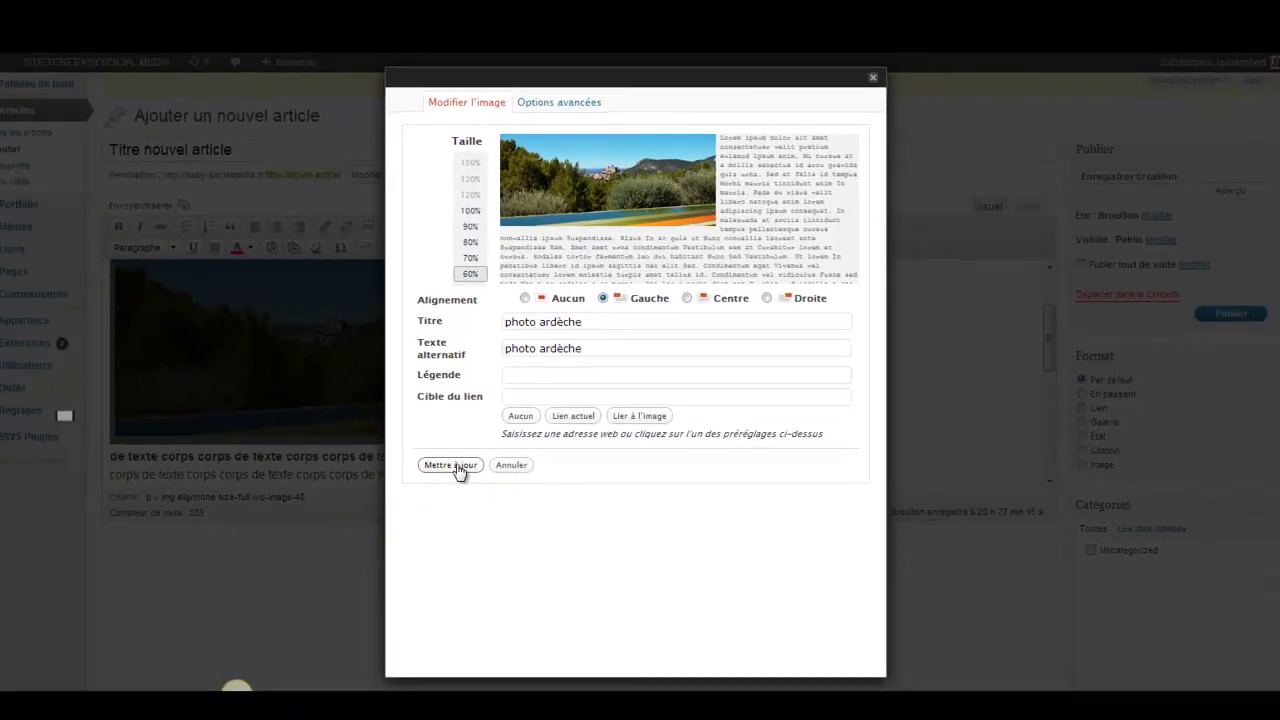
{"action": "left_click", "coordinate": [398, 608]}
{"action": "scroll", "coordinate": [383, 332], "scroll_direction": "down", "scroll_amount": 2}
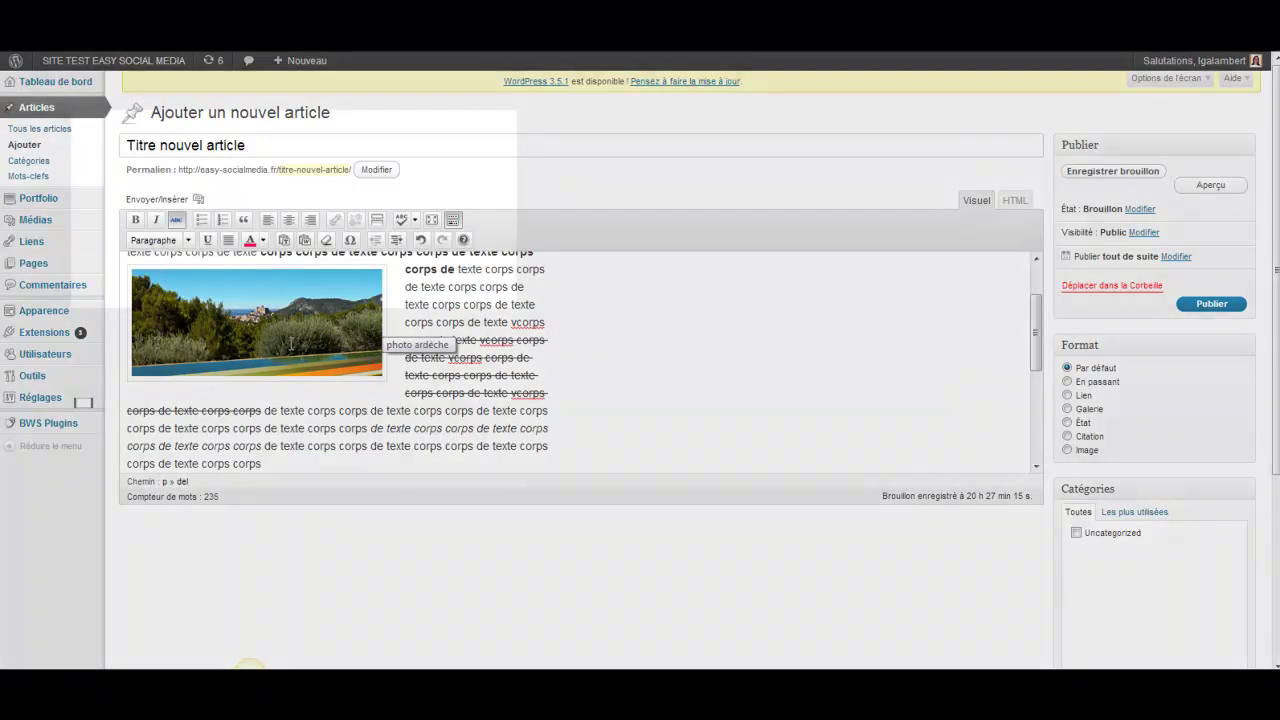
- Align the photo to the right of the text and preview the article to check the wrapping
{"action": "left_click", "coordinate": [283, 288]}
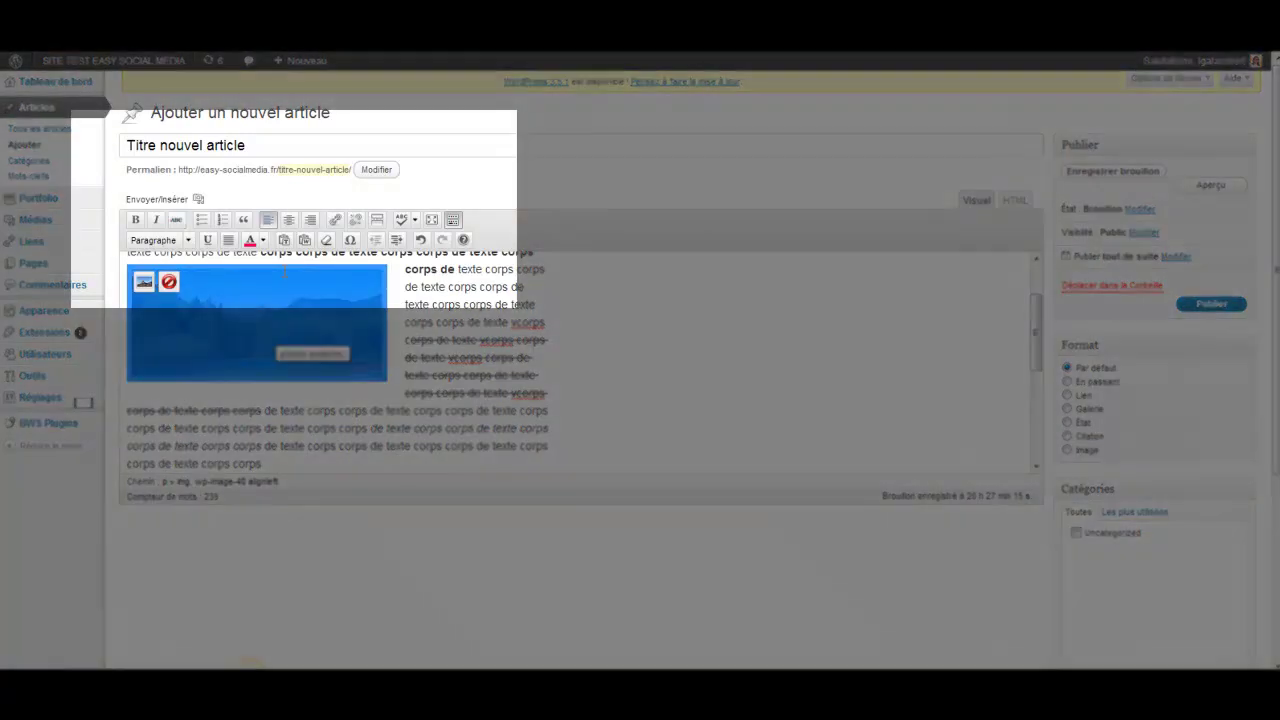
{"action": "left_click", "coordinate": [310, 222]}
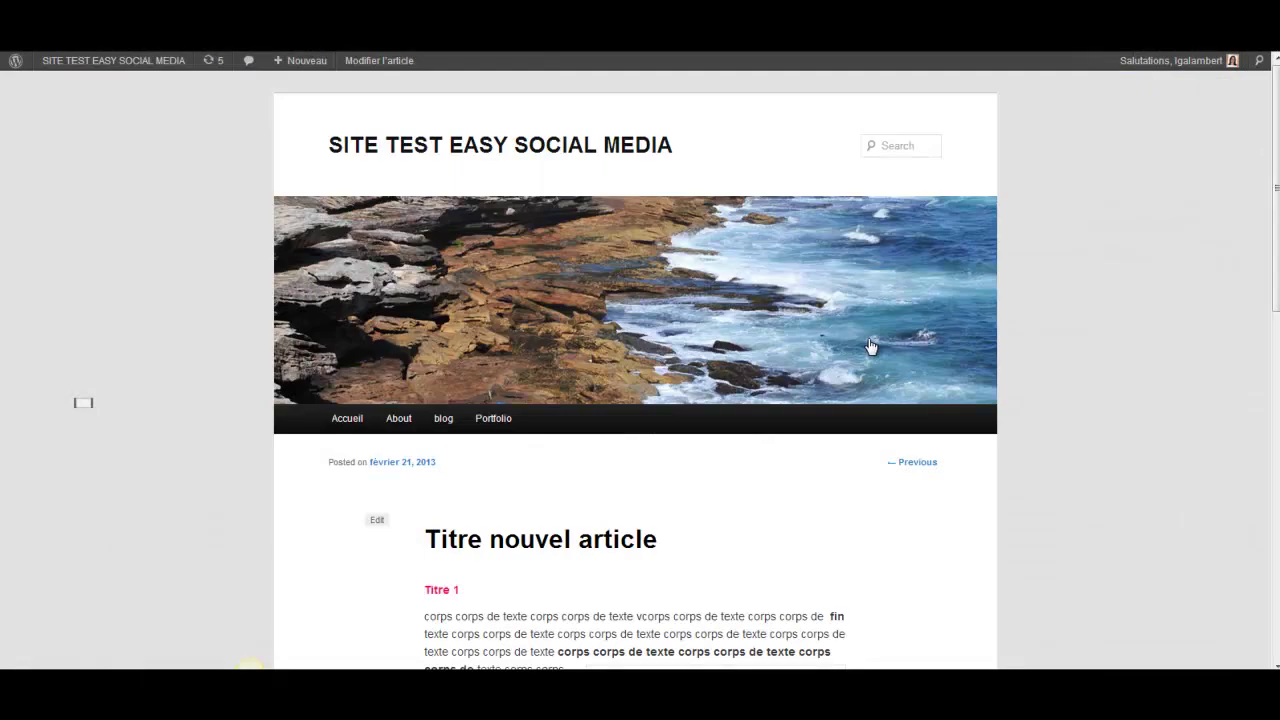
{"action": "scroll", "coordinate": [870, 345], "scroll_direction": "down", "scroll_amount": 3}
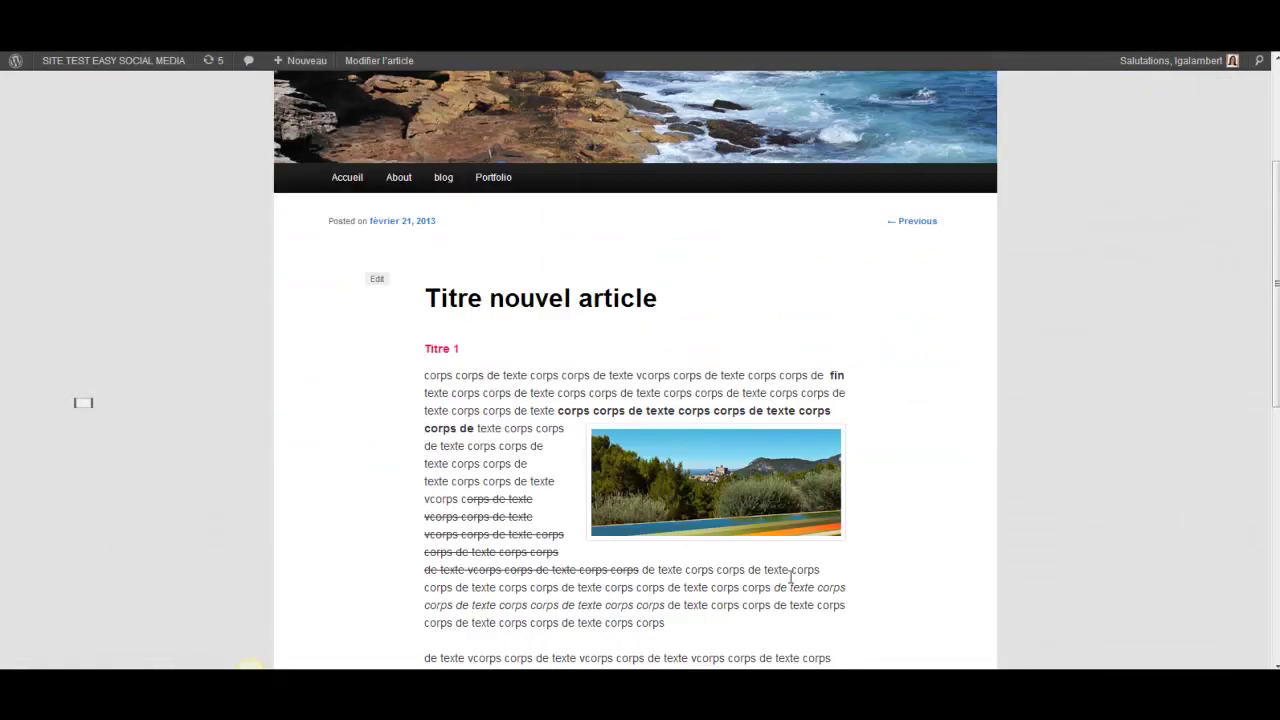
{"action": "scroll", "coordinate": [855, 458], "scroll_direction": "down", "scroll_amount": 4}
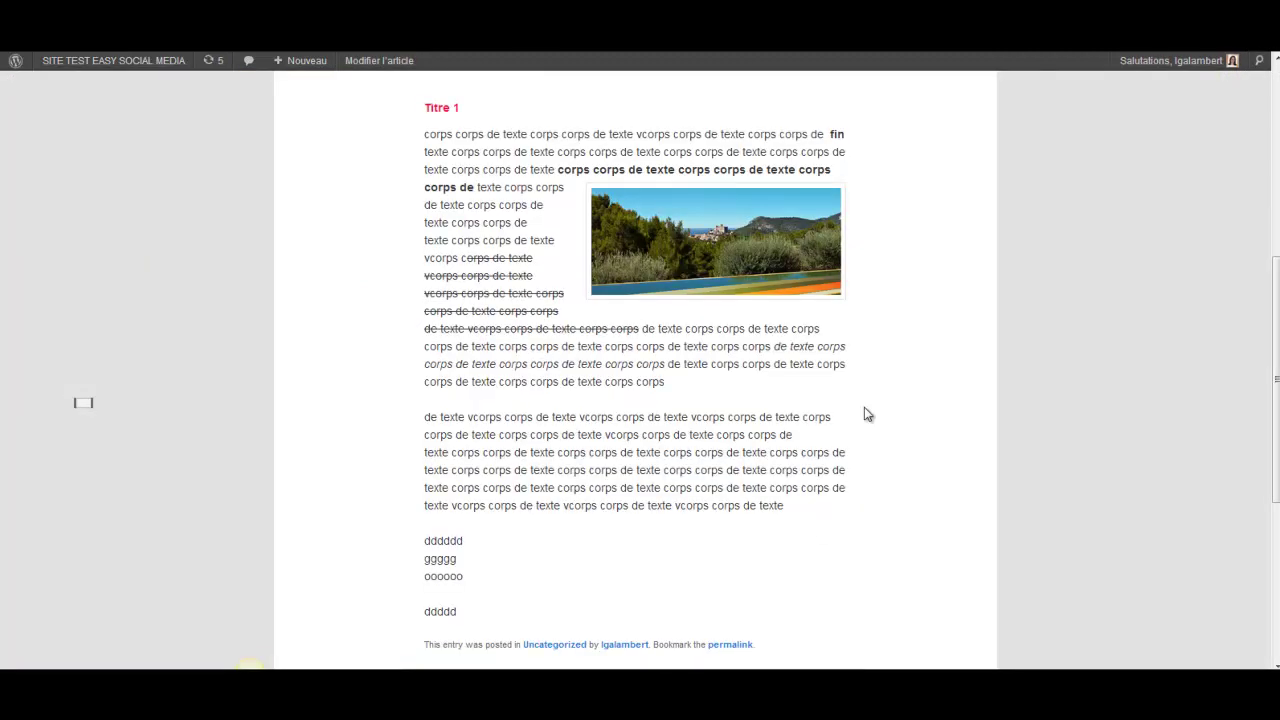
{"action": "scroll", "coordinate": [867, 414], "scroll_direction": "up", "scroll_amount": 2}
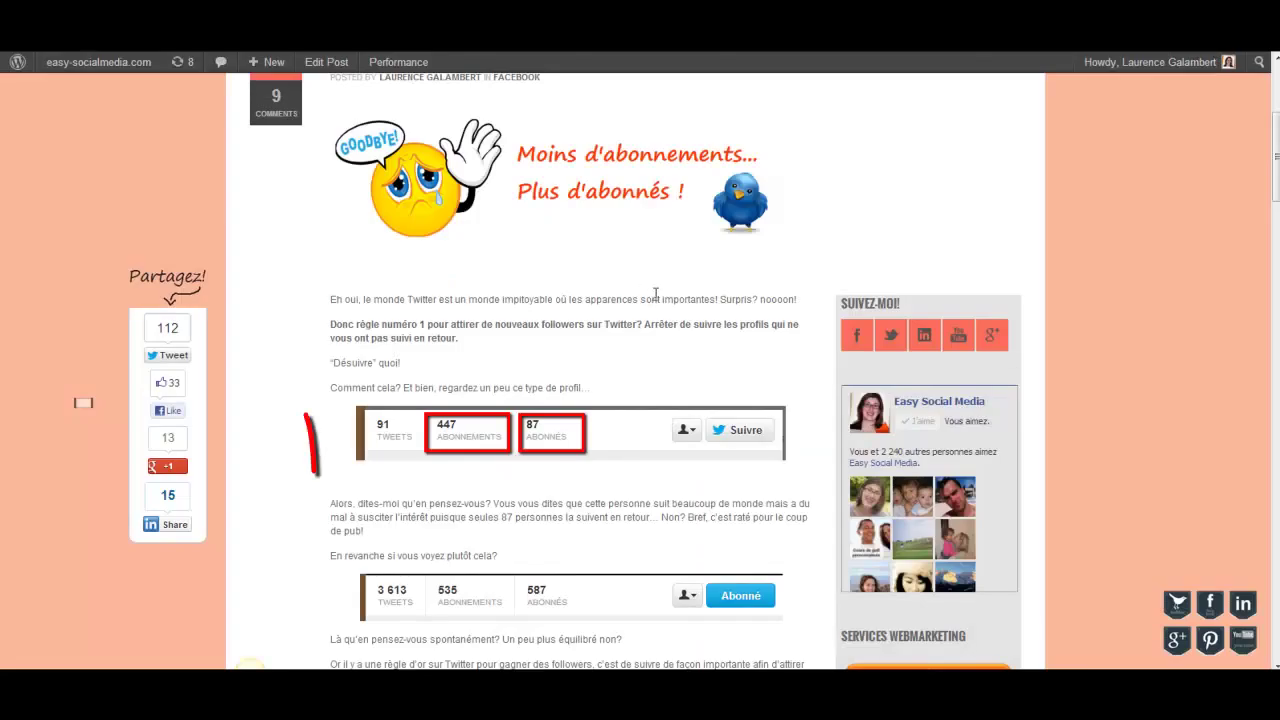
{"action": "scroll", "coordinate": [654, 297], "scroll_direction": "up", "scroll_amount": 3}
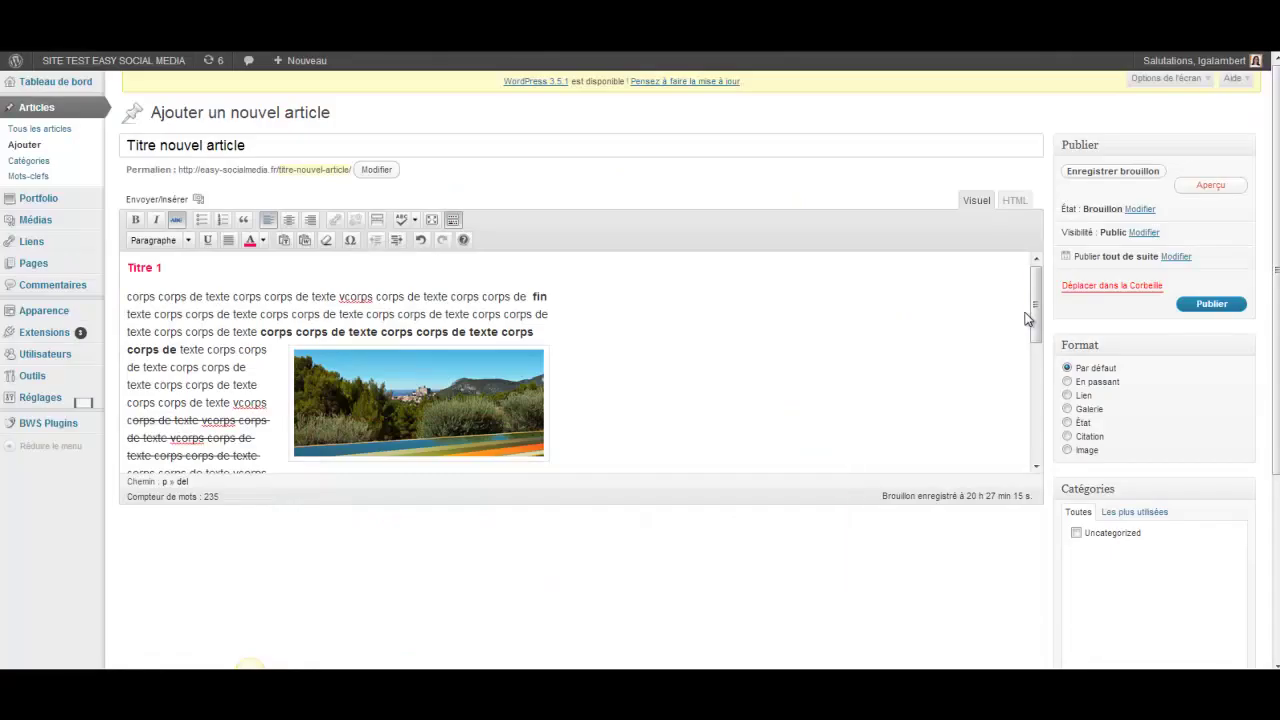
- Set the Koala picture uploaded in July 2012 from the media library as the article's featured image, and save the changes
{"action": "scroll", "coordinate": [1040, 380], "scroll_direction": "down", "scroll_amount": 2}
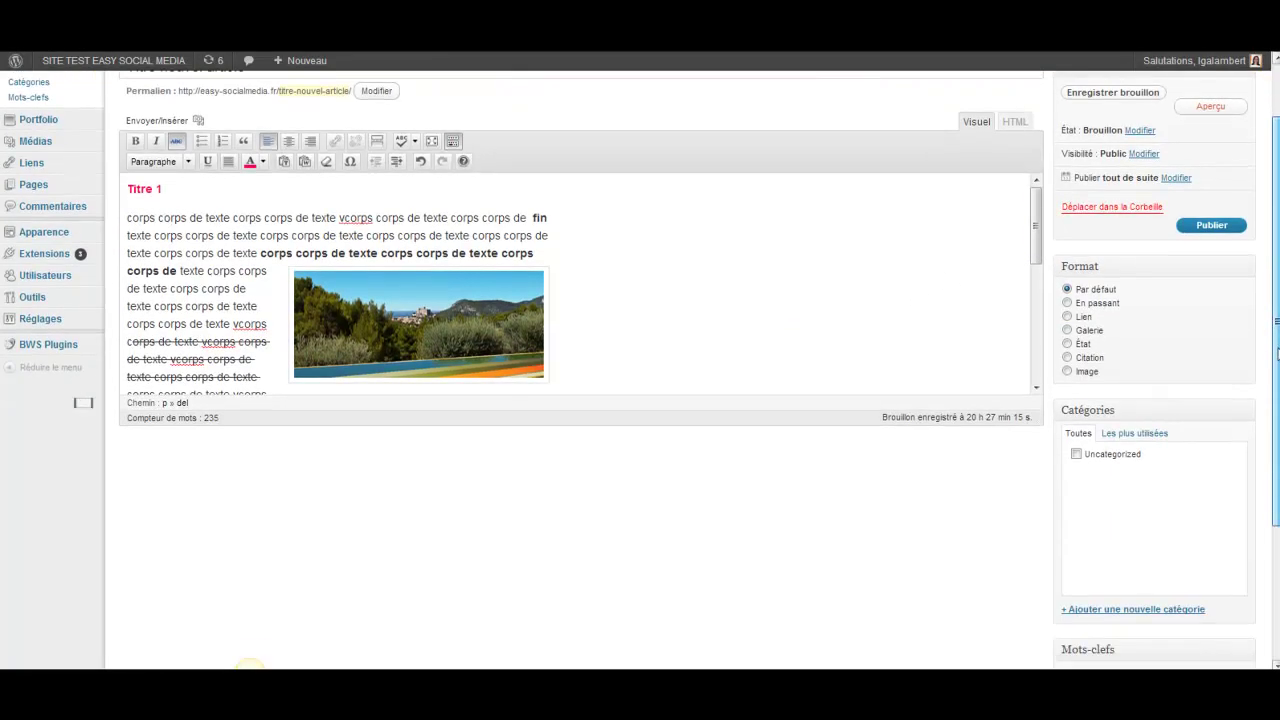
{"action": "scroll", "coordinate": [83, 402], "scroll_direction": "down", "scroll_amount": 1}
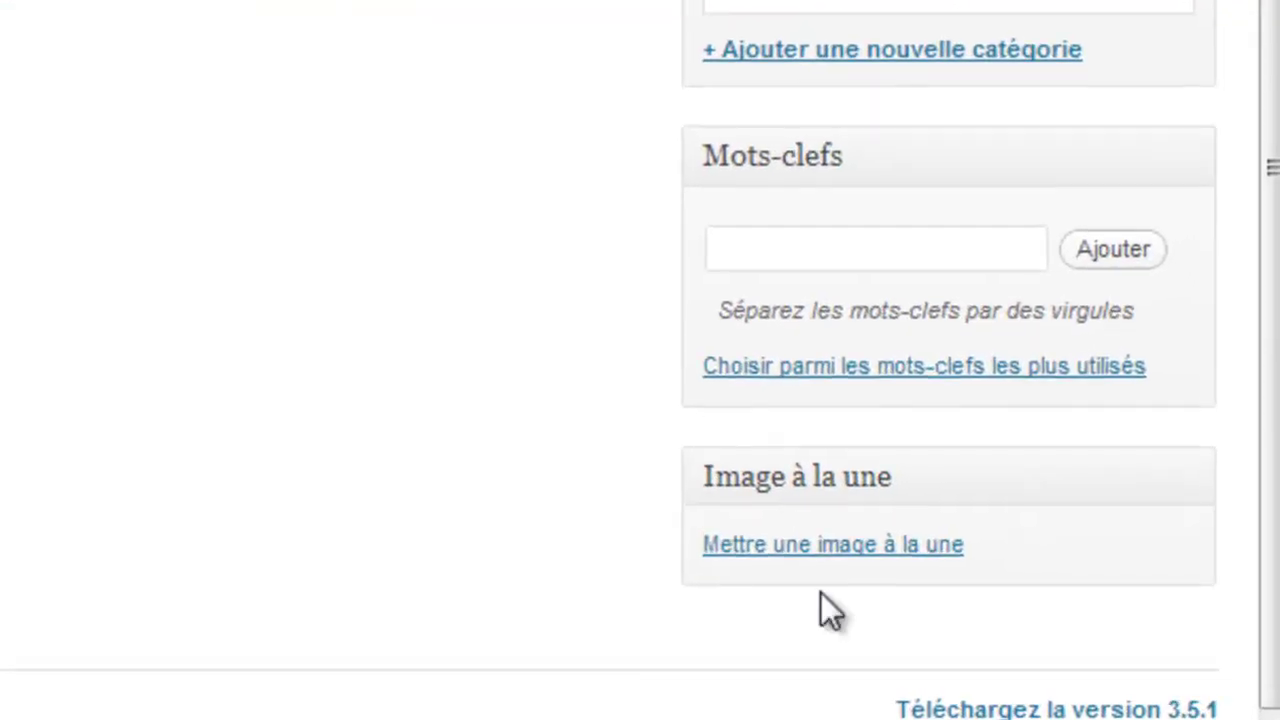
{"action": "left_click", "coordinate": [803, 565]}
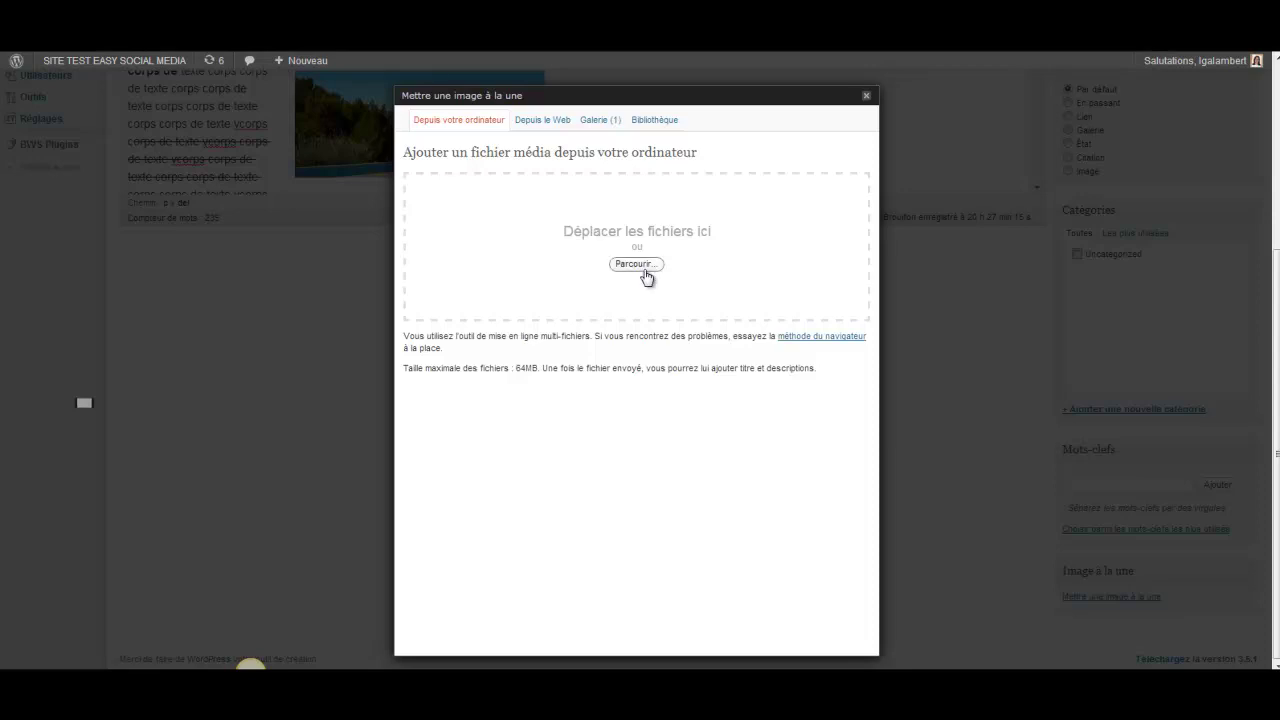
{"action": "left_click", "coordinate": [652, 121]}
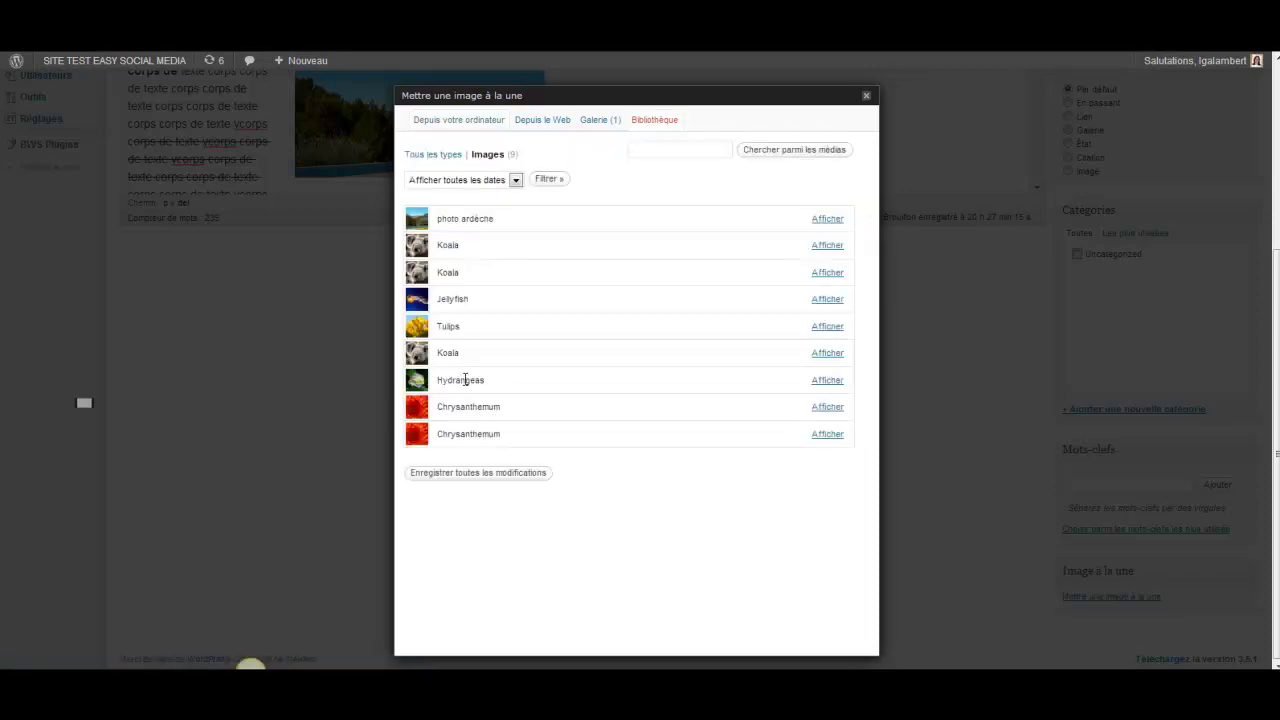
{"action": "left_click", "coordinate": [460, 354]}
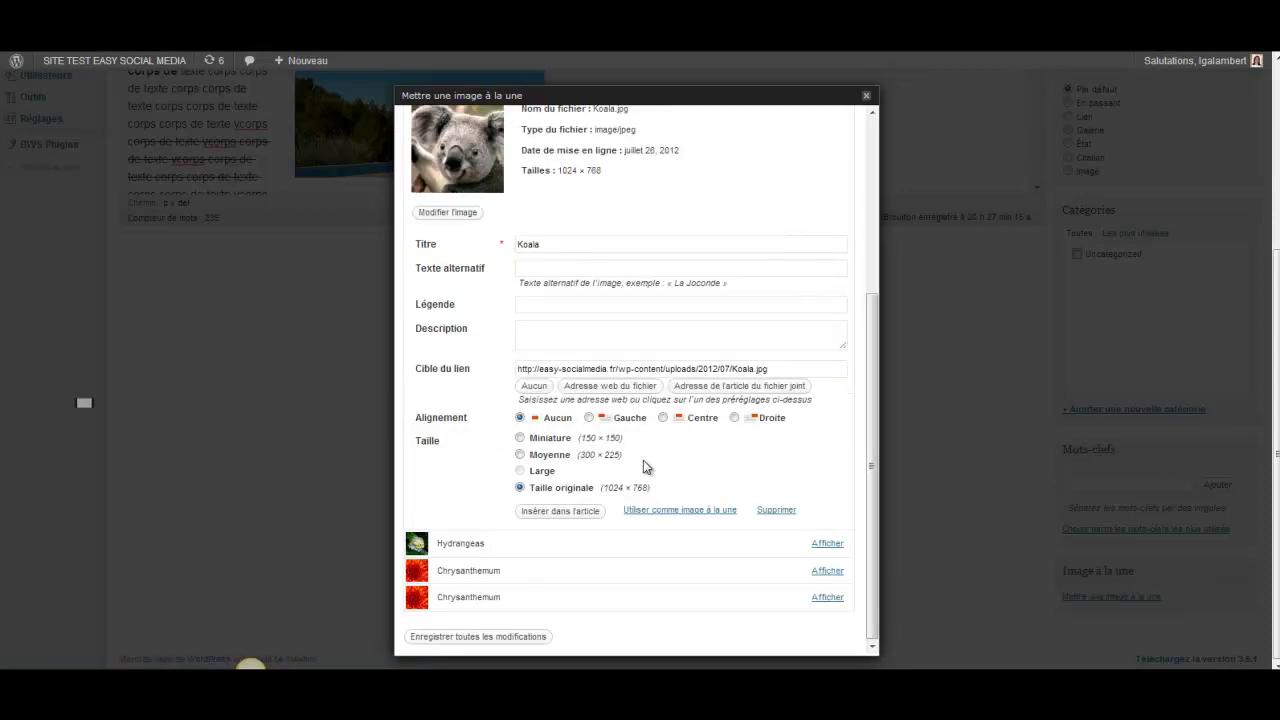
{"action": "left_click", "coordinate": [550, 267]}
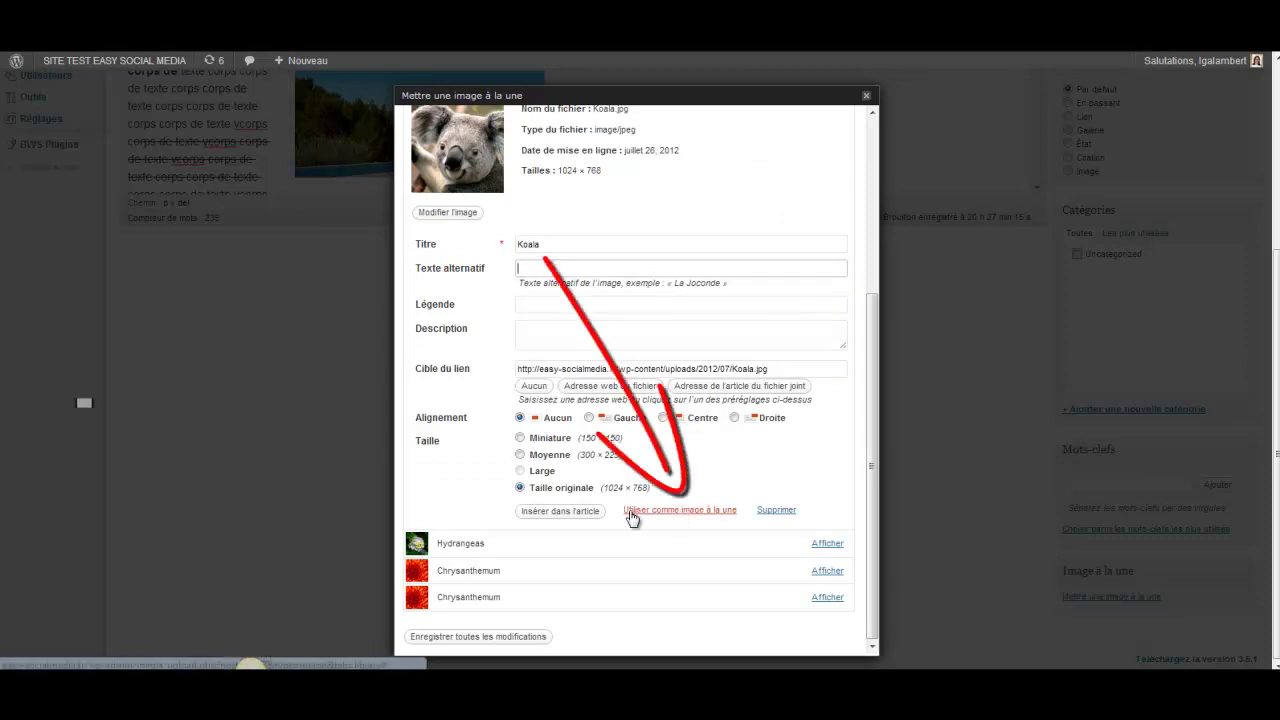
{"action": "left_click", "coordinate": [686, 511]}
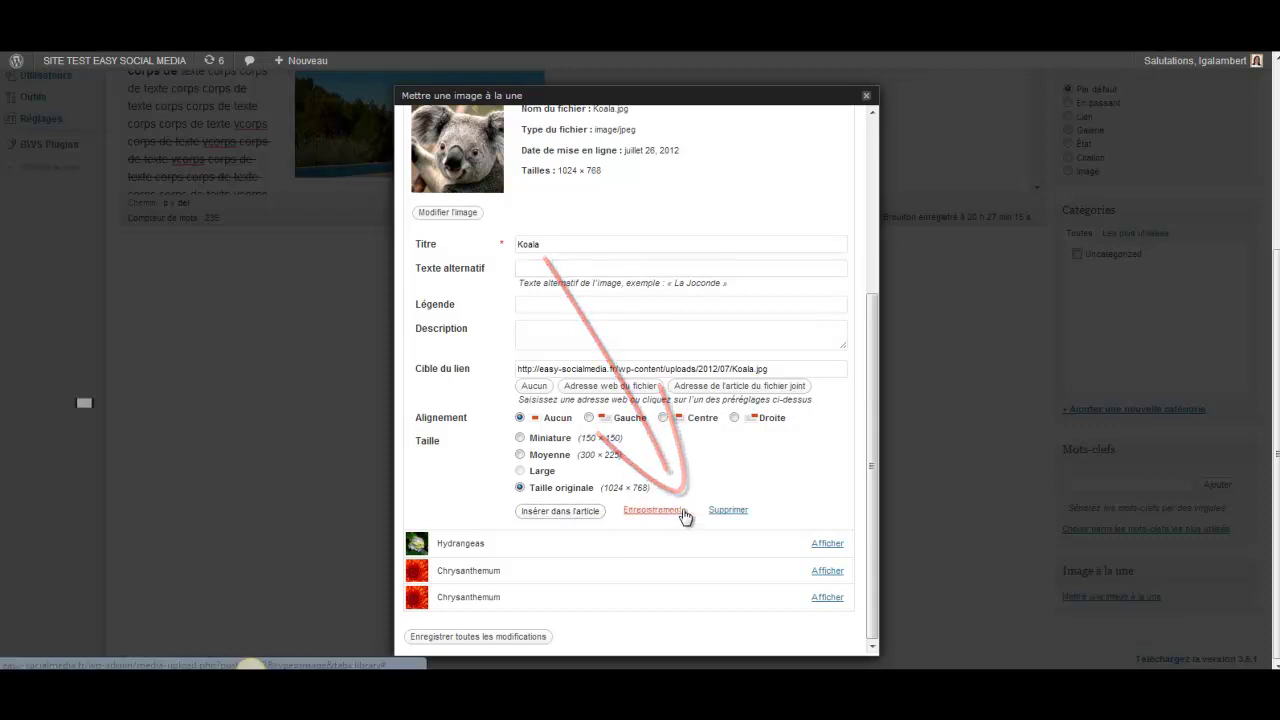
{"action": "left_click", "coordinate": [449, 638]}
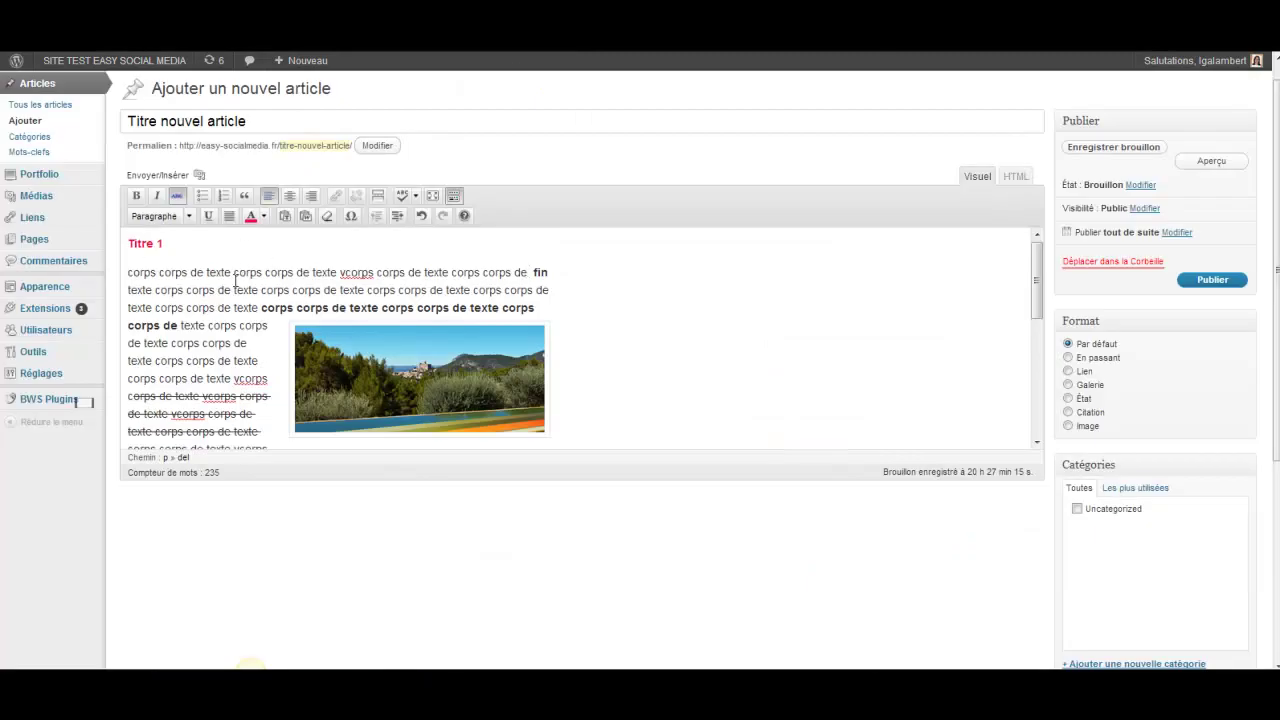
- Check the Koala featured image in the article's options and in the preview, and return to the editor
{"action": "scroll", "coordinate": [660, 291], "scroll_direction": "down", "scroll_amount": 10}
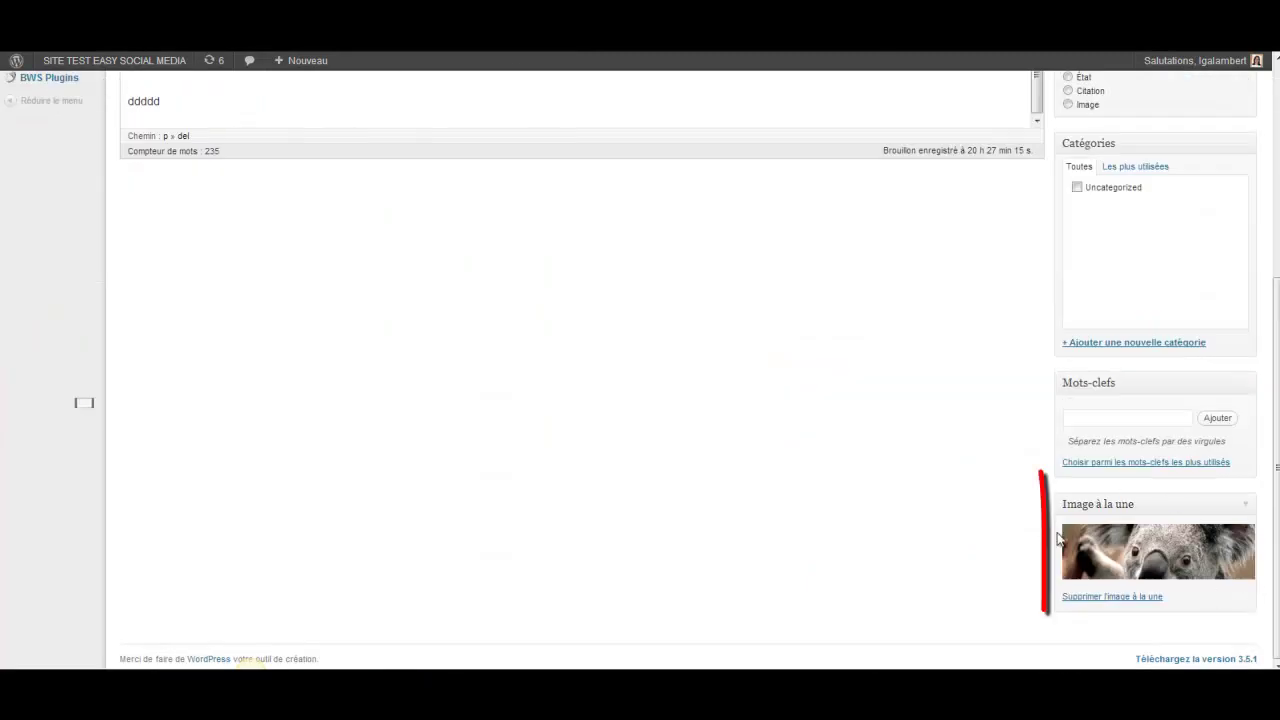
{"action": "scroll", "coordinate": [830, 470], "scroll_direction": "up", "scroll_amount": 3}
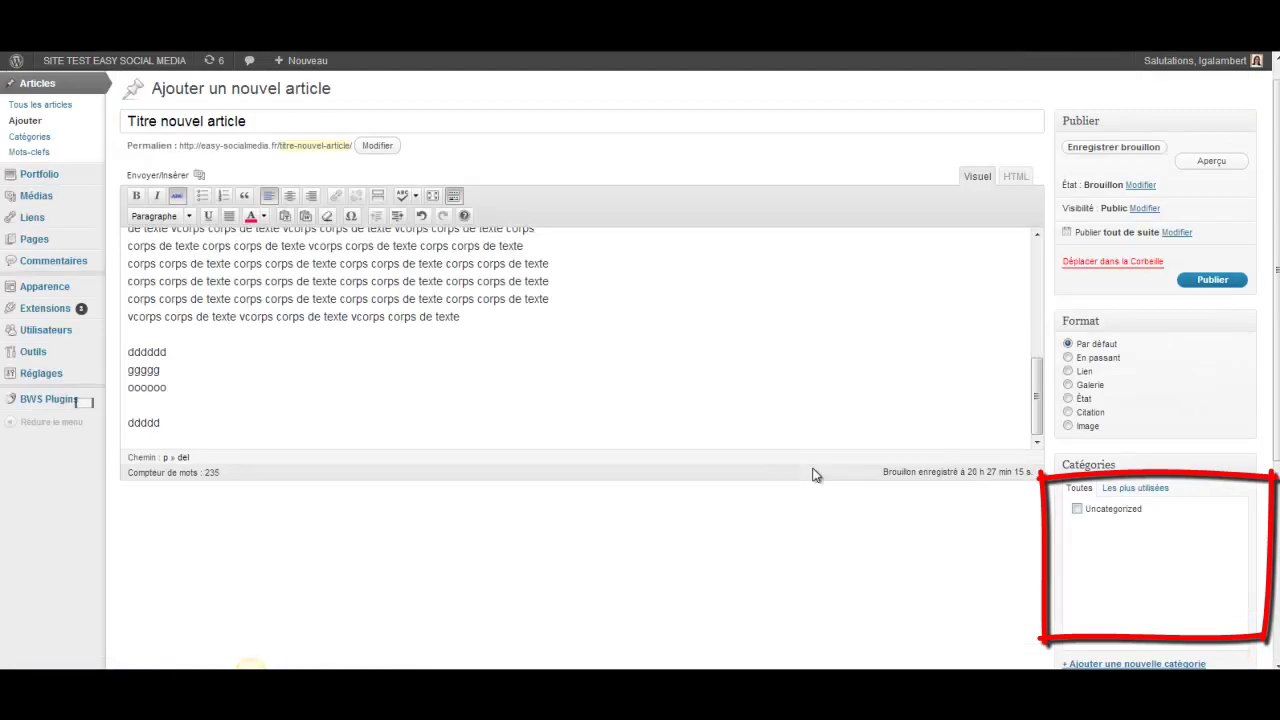
{"action": "left_click", "coordinate": [1211, 161]}
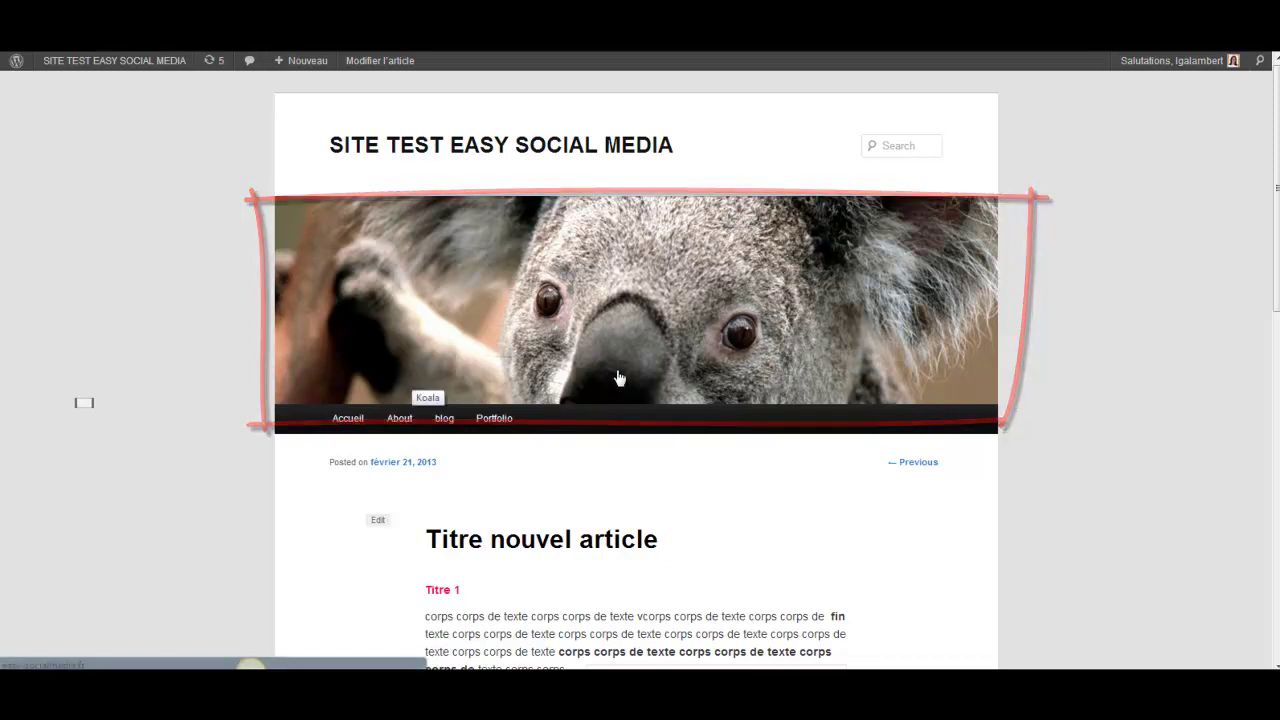
{"action": "scroll", "coordinate": [620, 370], "scroll_direction": "down", "scroll_amount": 1}
{"action": "scroll", "coordinate": [629, 367], "scroll_direction": "down", "scroll_amount": 2}
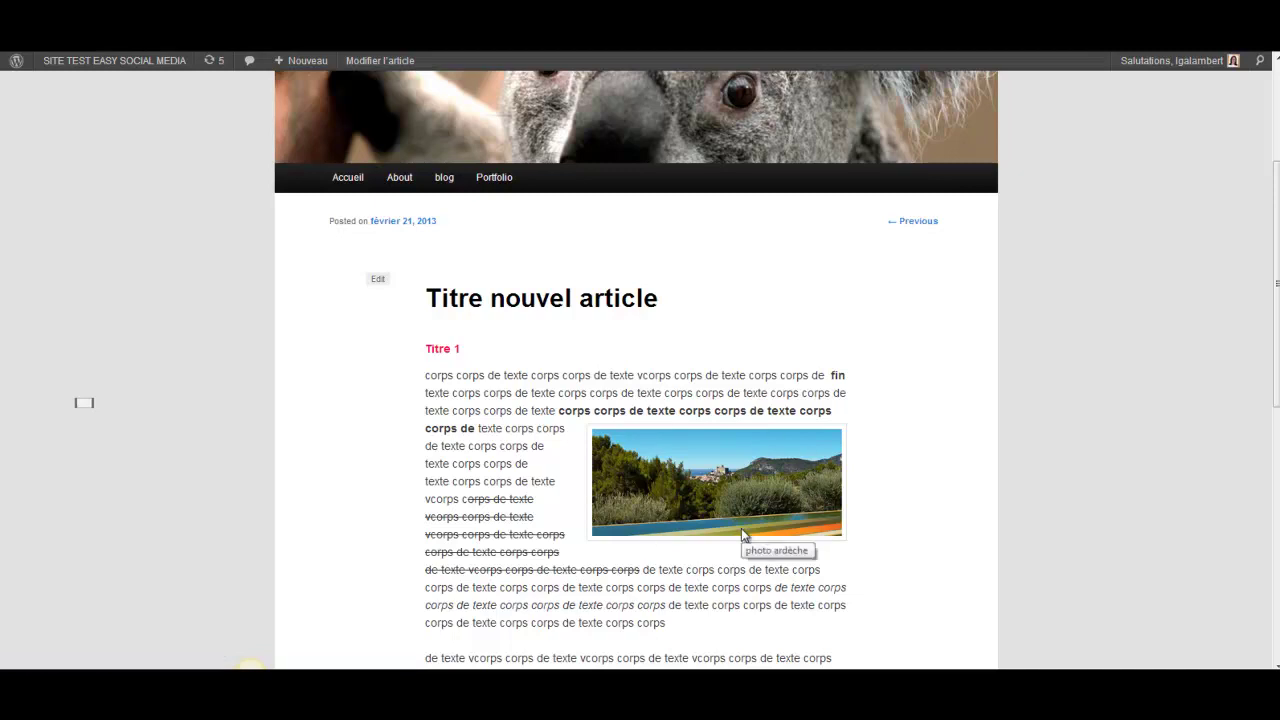
{"action": "scroll", "coordinate": [741, 528], "scroll_direction": "down", "scroll_amount": 2}
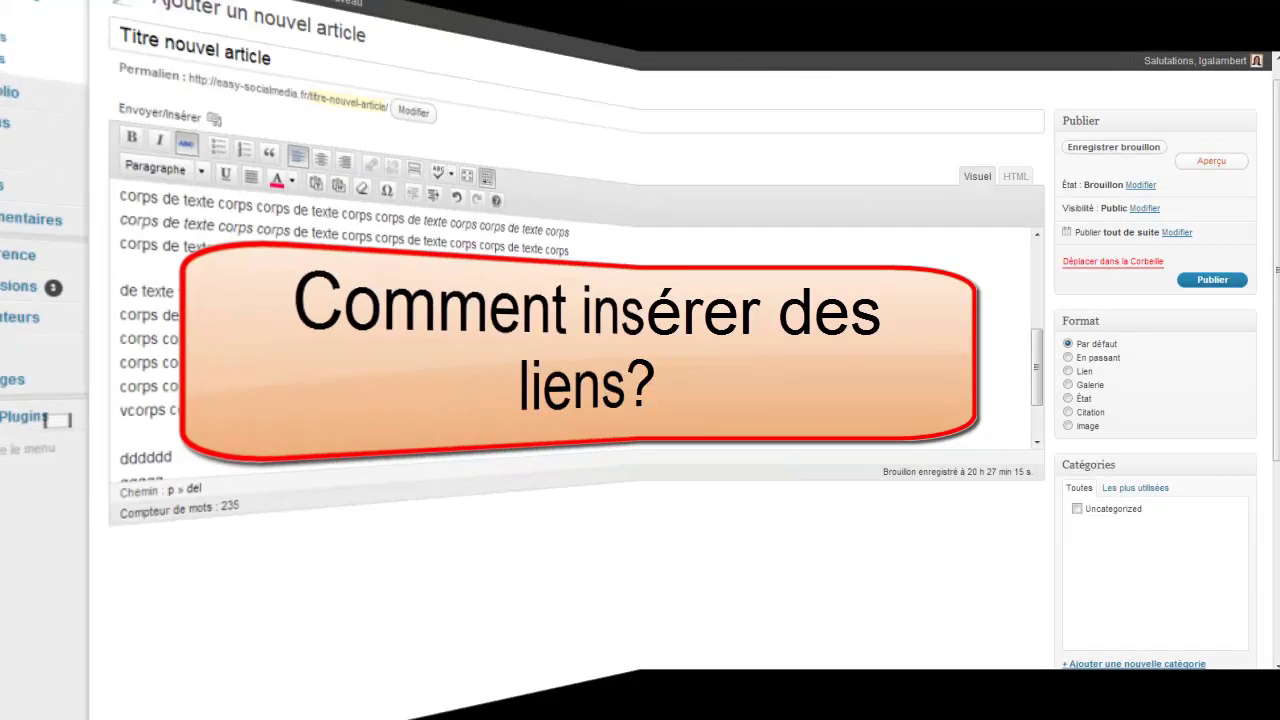
{"action": "scroll", "coordinate": [580, 335], "scroll_direction": "up", "scroll_amount": 3}
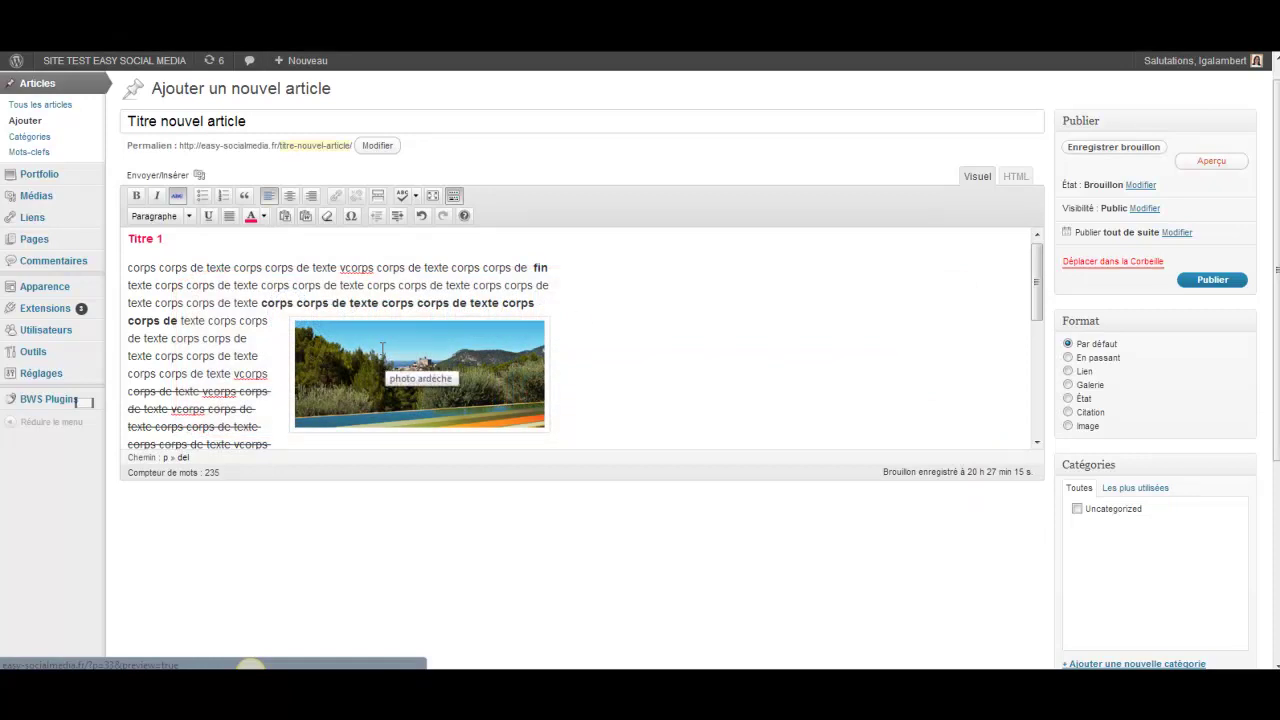
{"action": "left_click", "coordinate": [383, 350]}
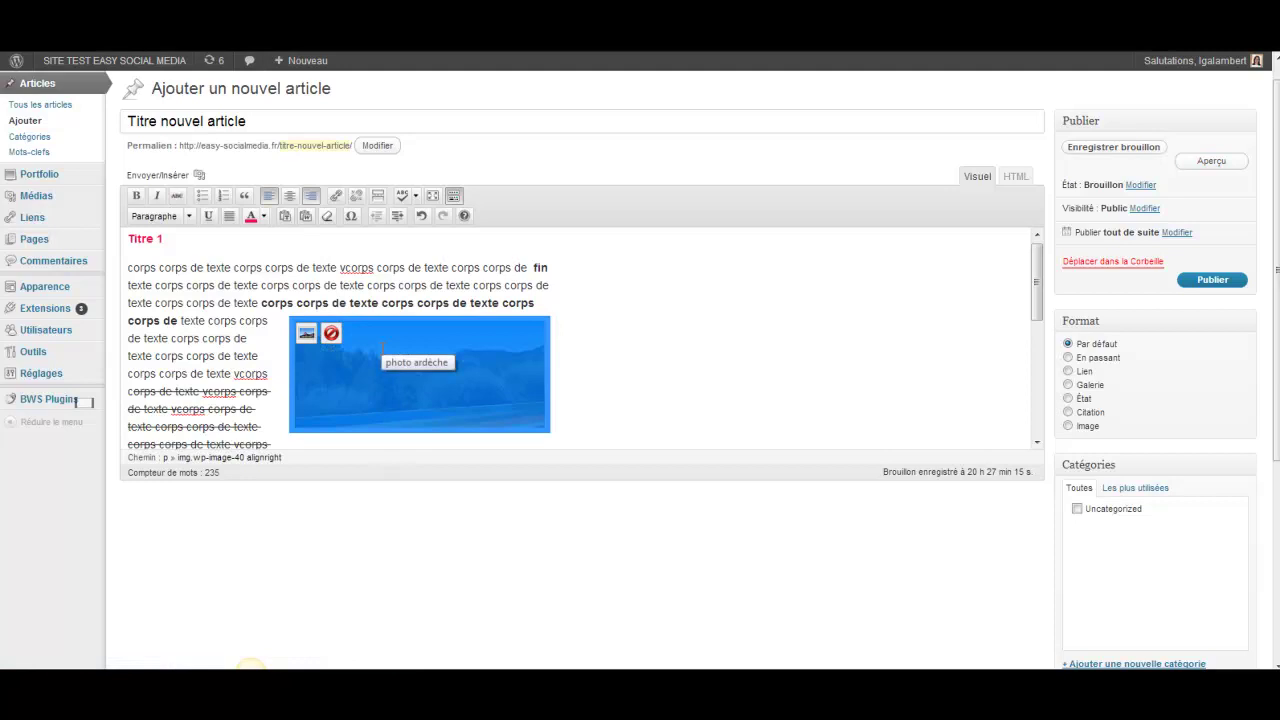
{"action": "left_click", "coordinate": [339, 194]}
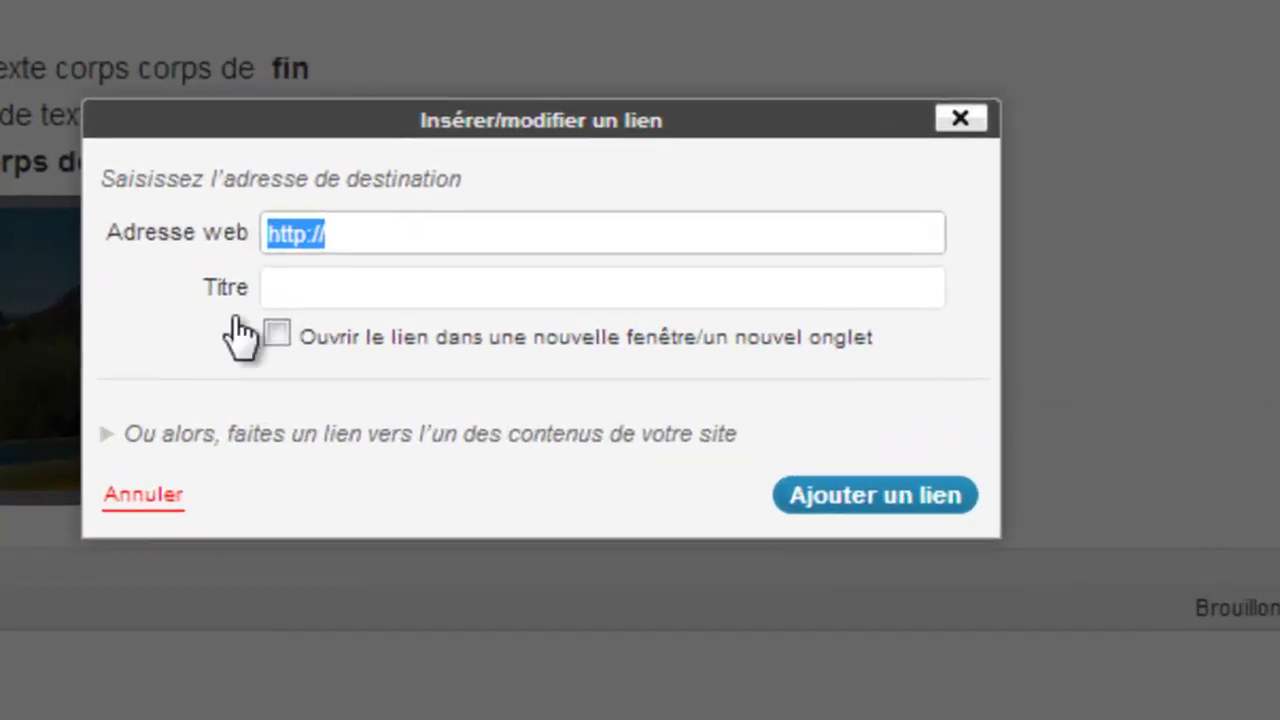
{"action": "key", "text": "BackSpace"}
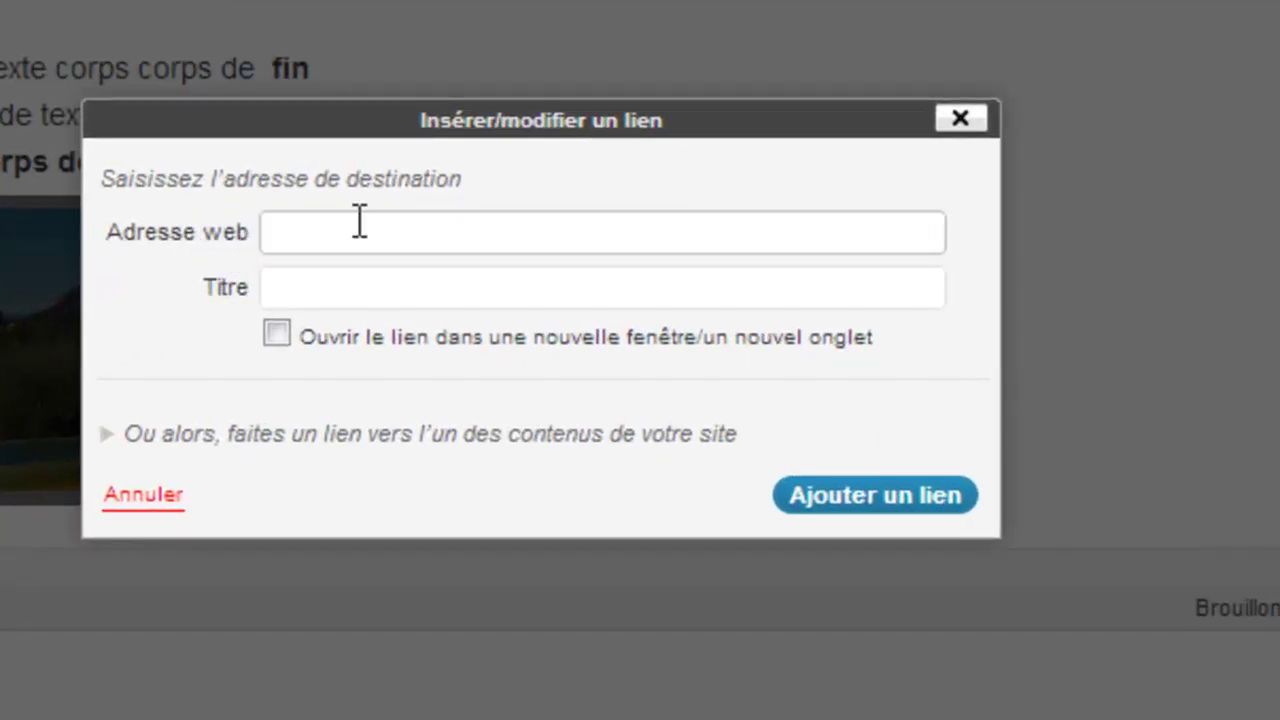
{"action": "type", "text": "http://www.ardeche.fr/"}
{"action": "left_click", "coordinate": [401, 289]}
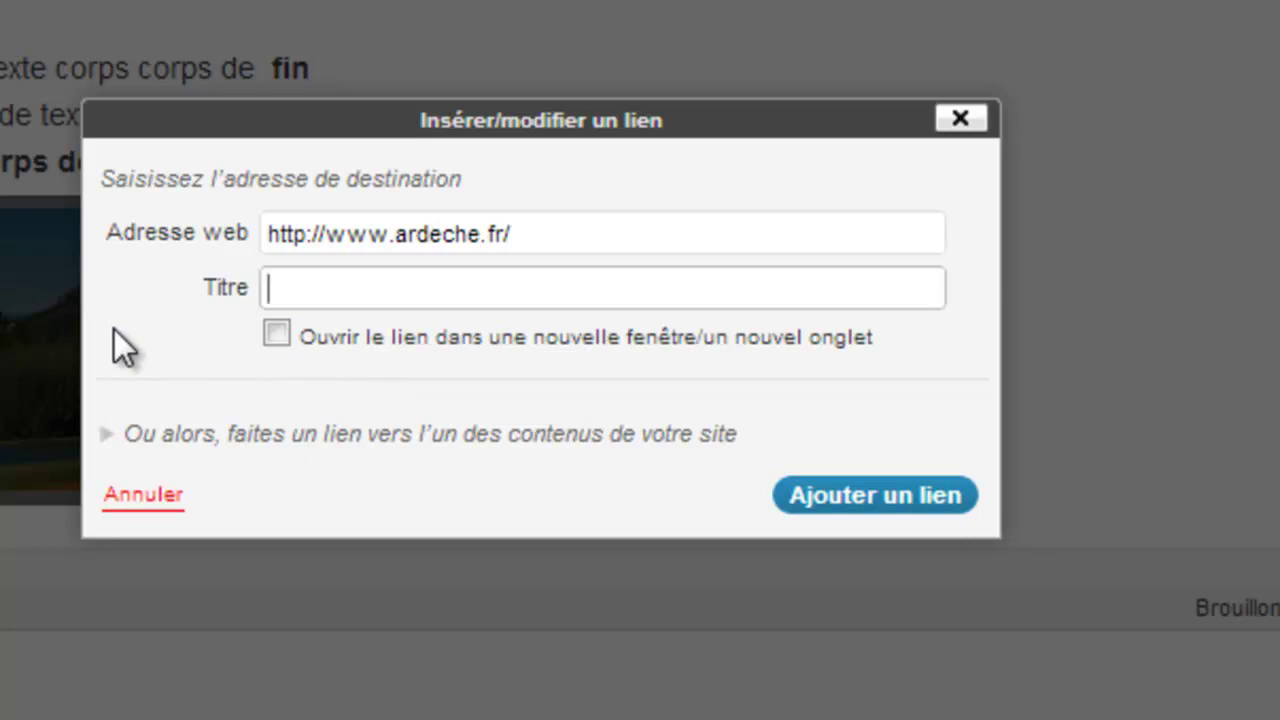
{"action": "left_click_drag", "start_coordinate": [507, 236], "coordinate": [200, 200]}
{"action": "key", "text": "ctrl+c"}
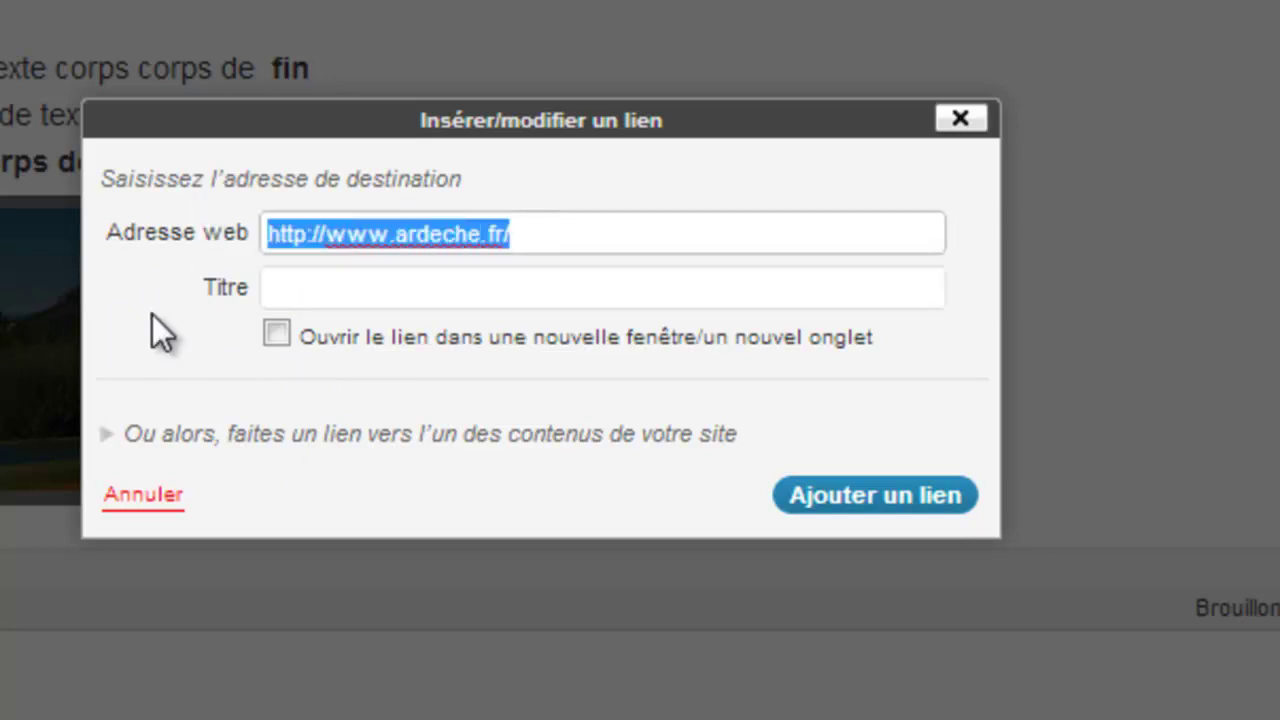
{"action": "left_click", "coordinate": [283, 336]}
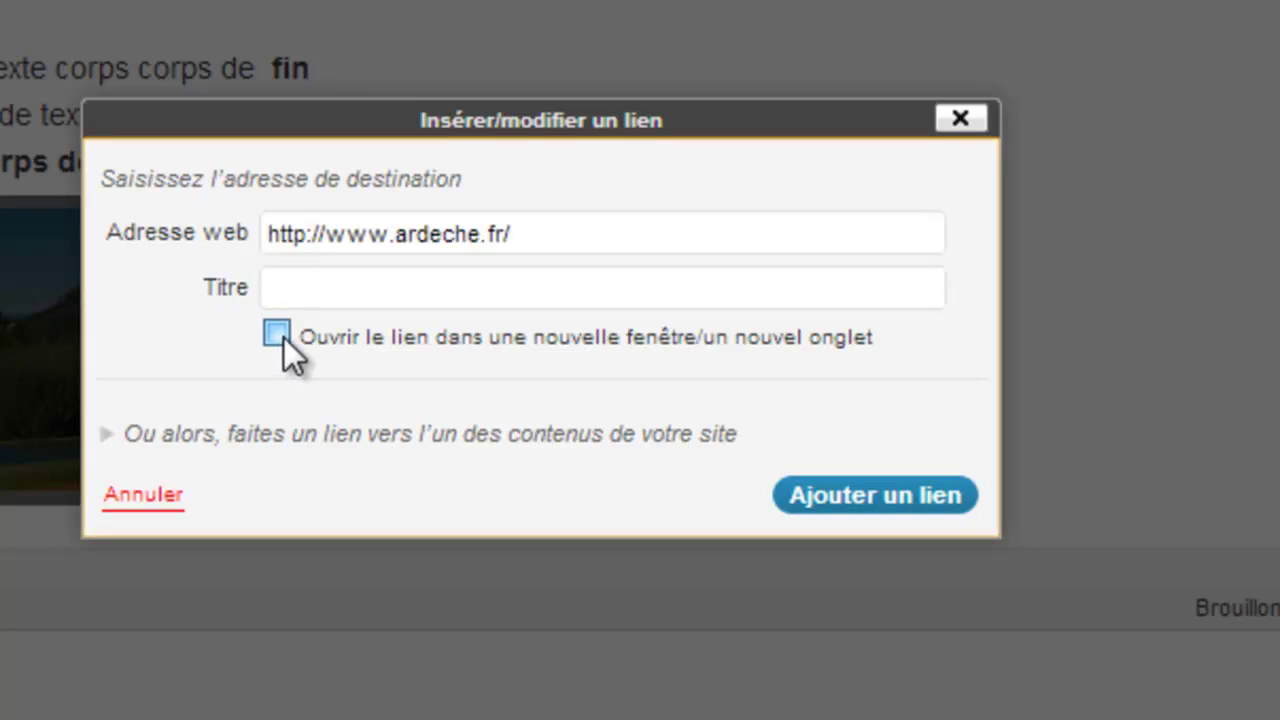
{"action": "left_click", "coordinate": [280, 335]}
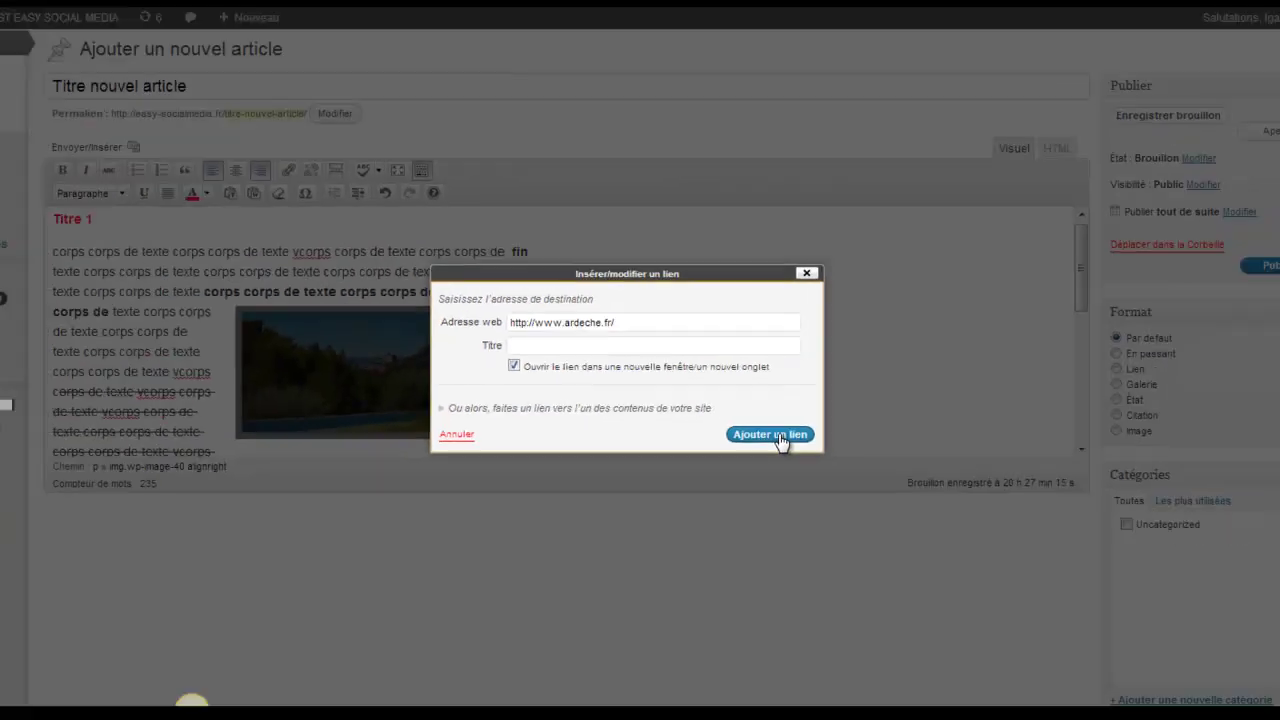
{"action": "left_click", "coordinate": [770, 434]}
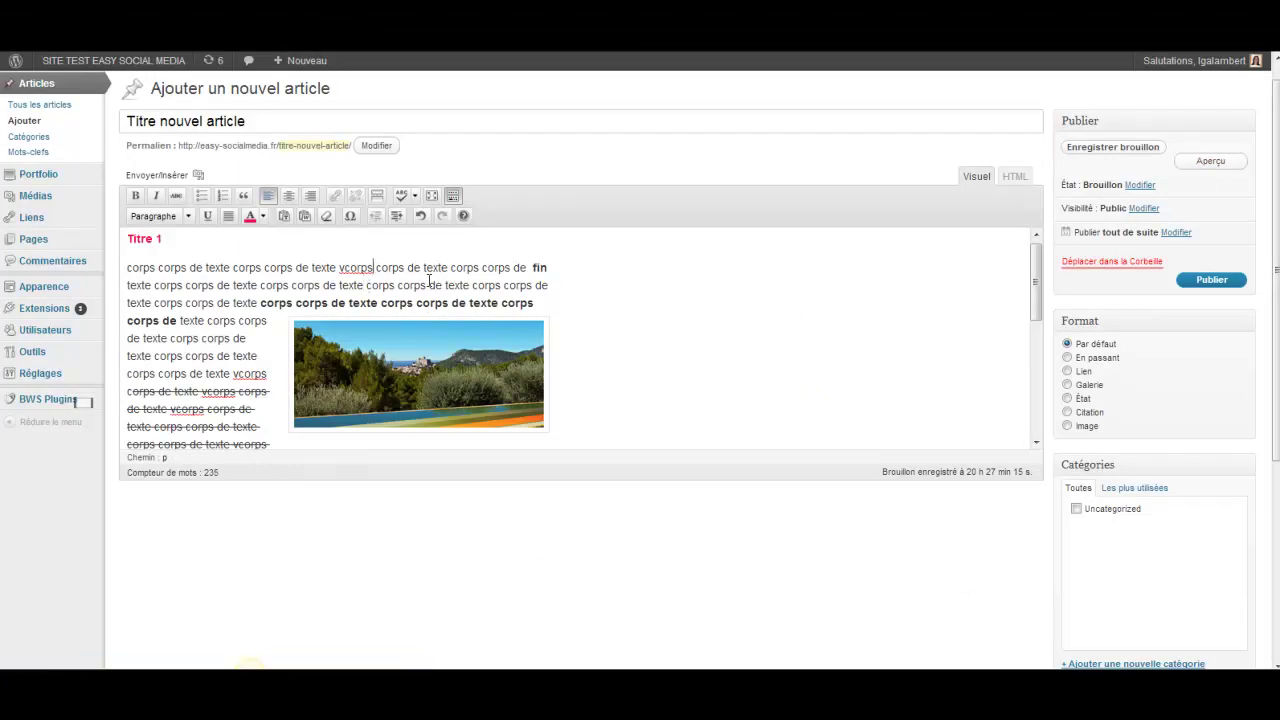
{"action": "scroll", "coordinate": [428, 280], "scroll_direction": "down", "scroll_amount": 3}
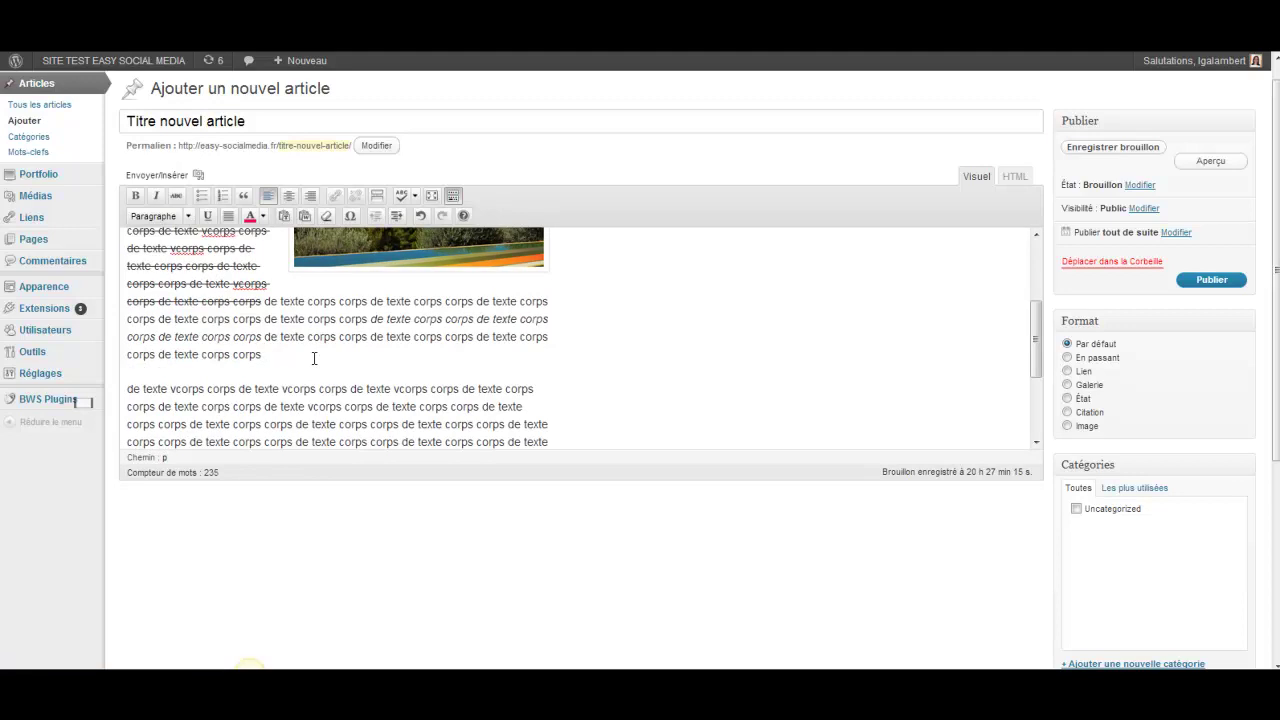
{"action": "type", "text": "lisez cet article : l'ardèche"}
{"action": "left_click_drag", "start_coordinate": [263, 388], "coordinate": [208, 390]}
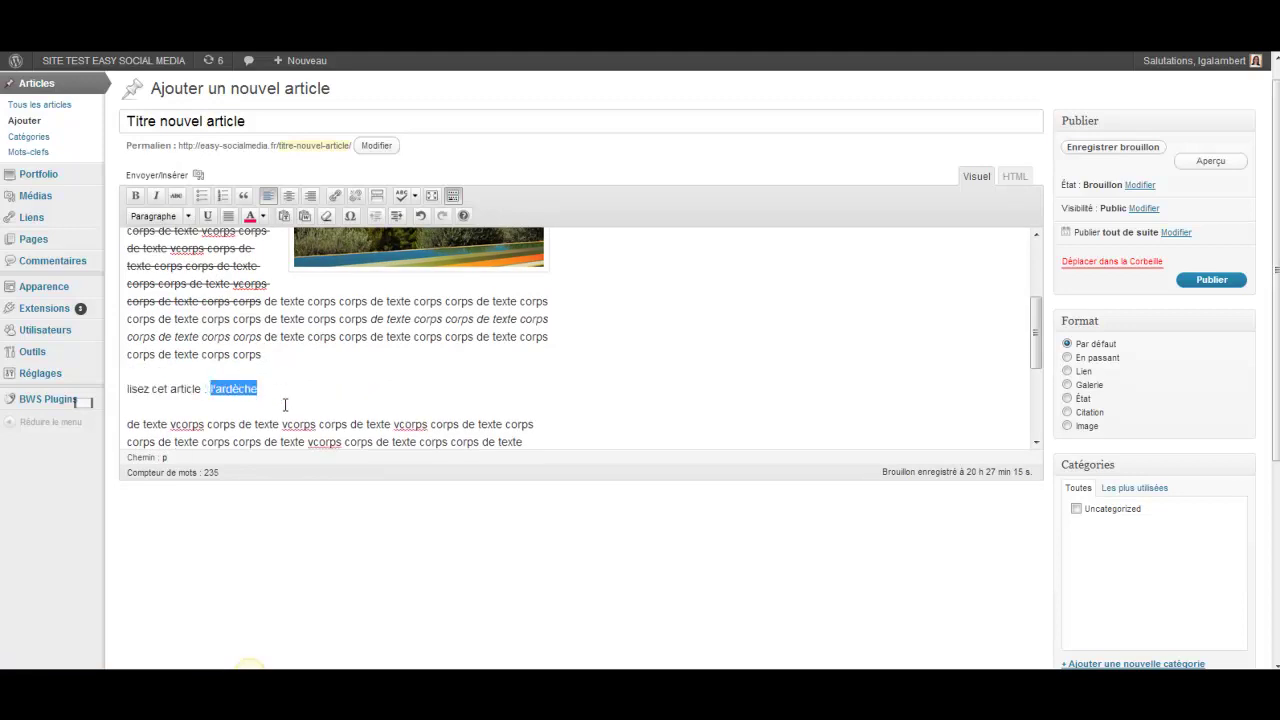
{"action": "left_click", "coordinate": [335, 195]}
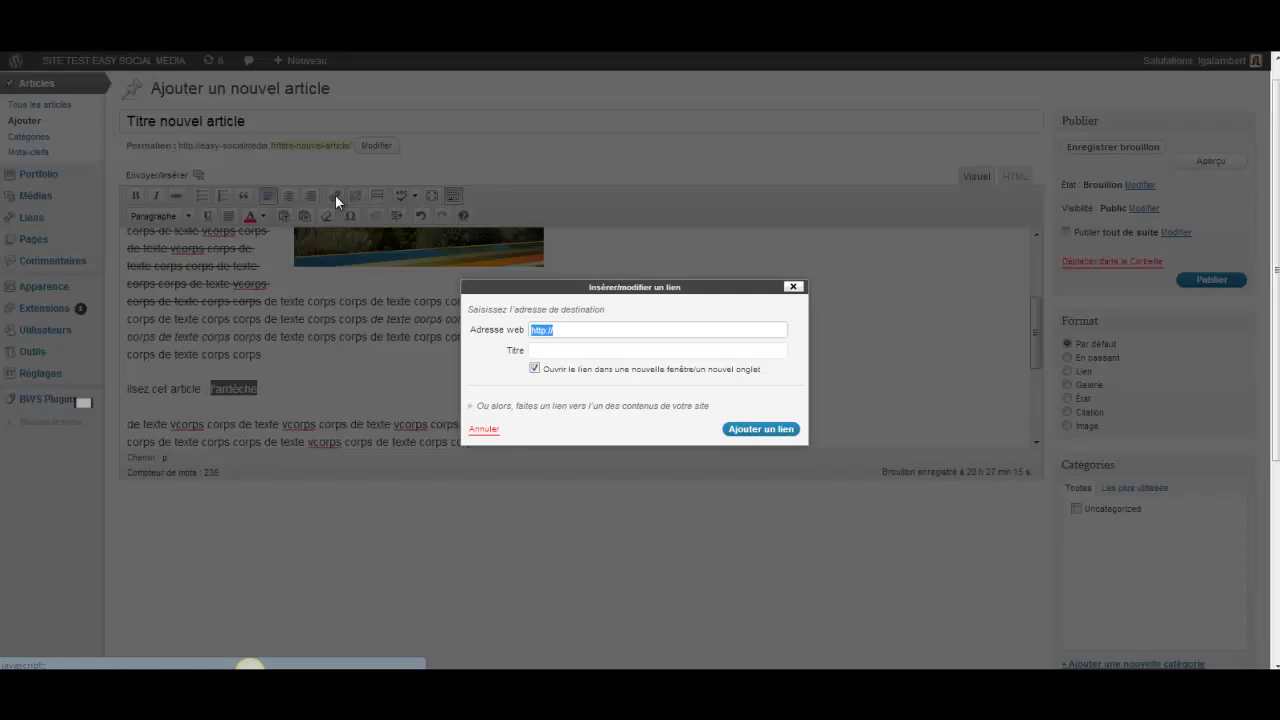
{"action": "key", "text": "ctrl+v"}
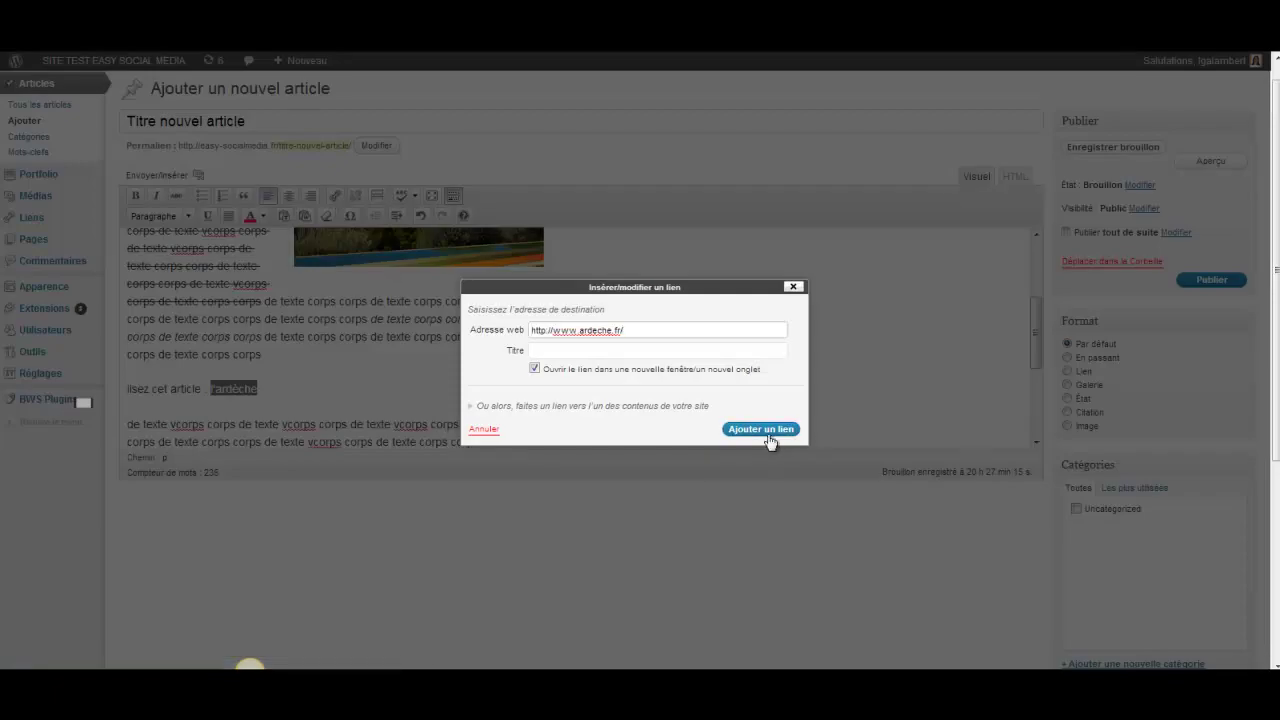
{"action": "left_click", "coordinate": [763, 430]}
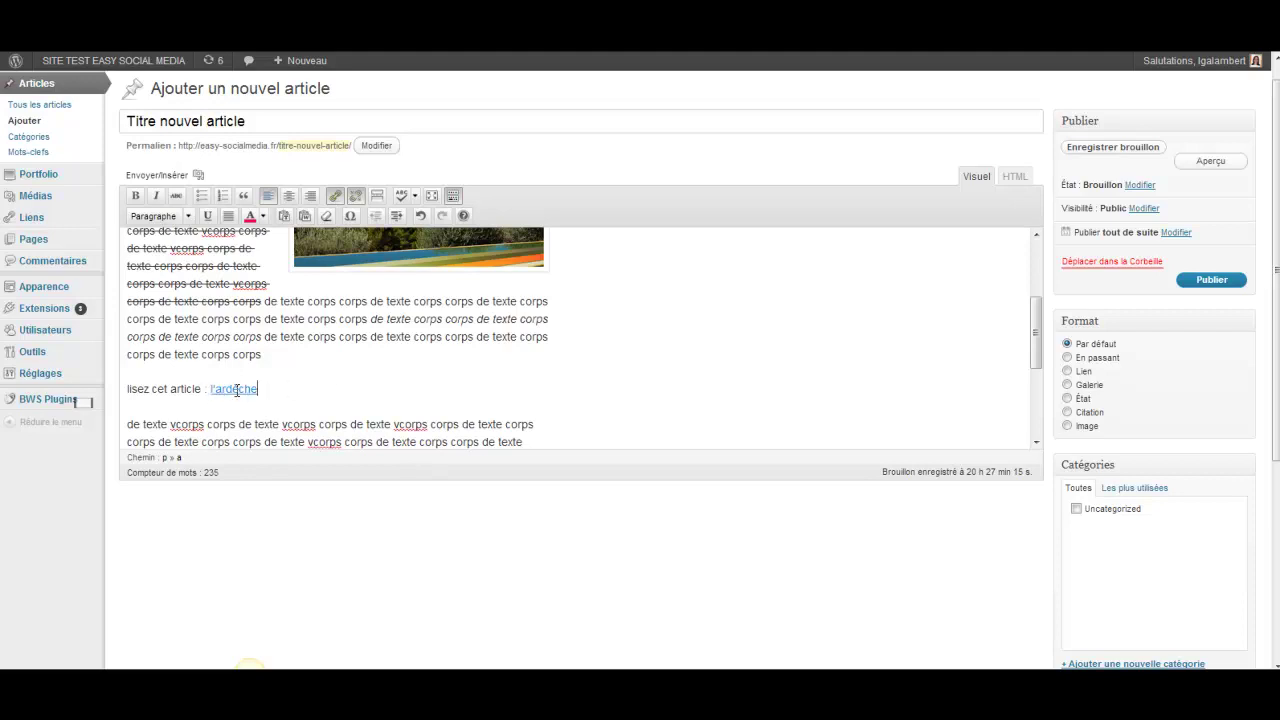
- Preview the article, test the "l'ardèche" link, and return to the editor
{"action": "scroll", "coordinate": [283, 371], "scroll_direction": "up", "scroll_amount": 1}
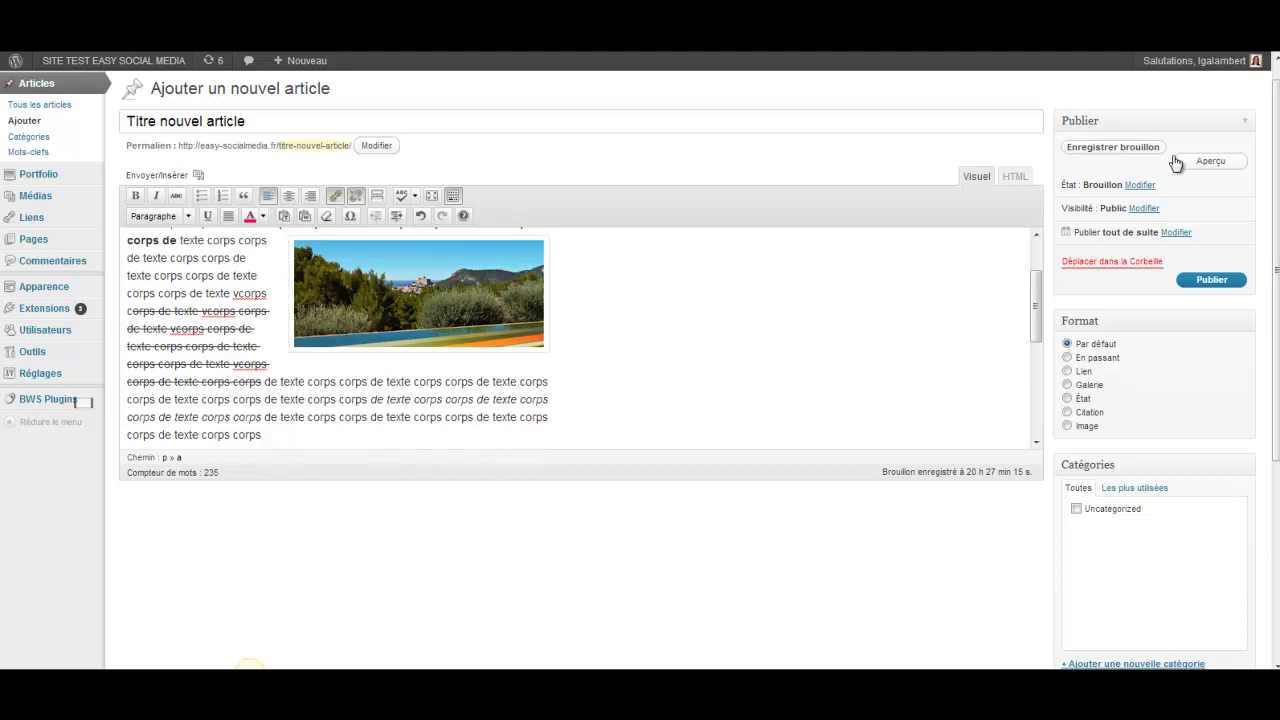
{"action": "left_click", "coordinate": [1210, 162]}
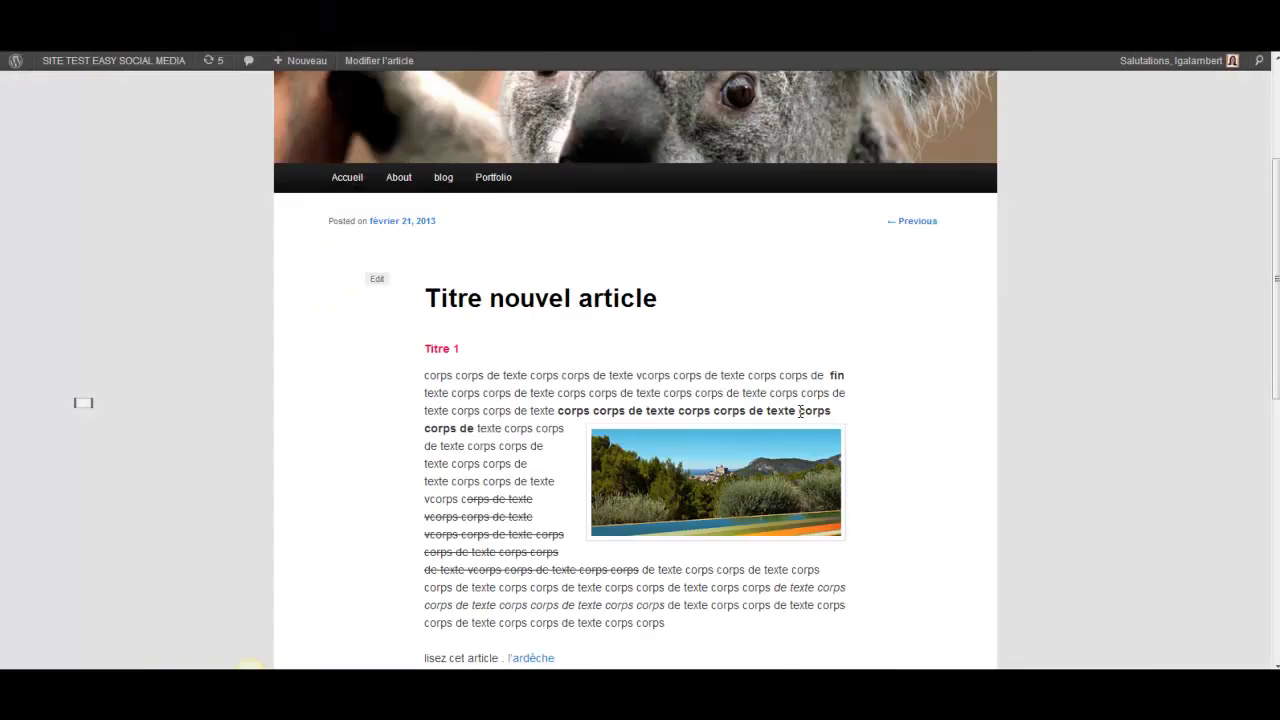
{"action": "scroll", "coordinate": [800, 410], "scroll_direction": "down", "scroll_amount": 3}
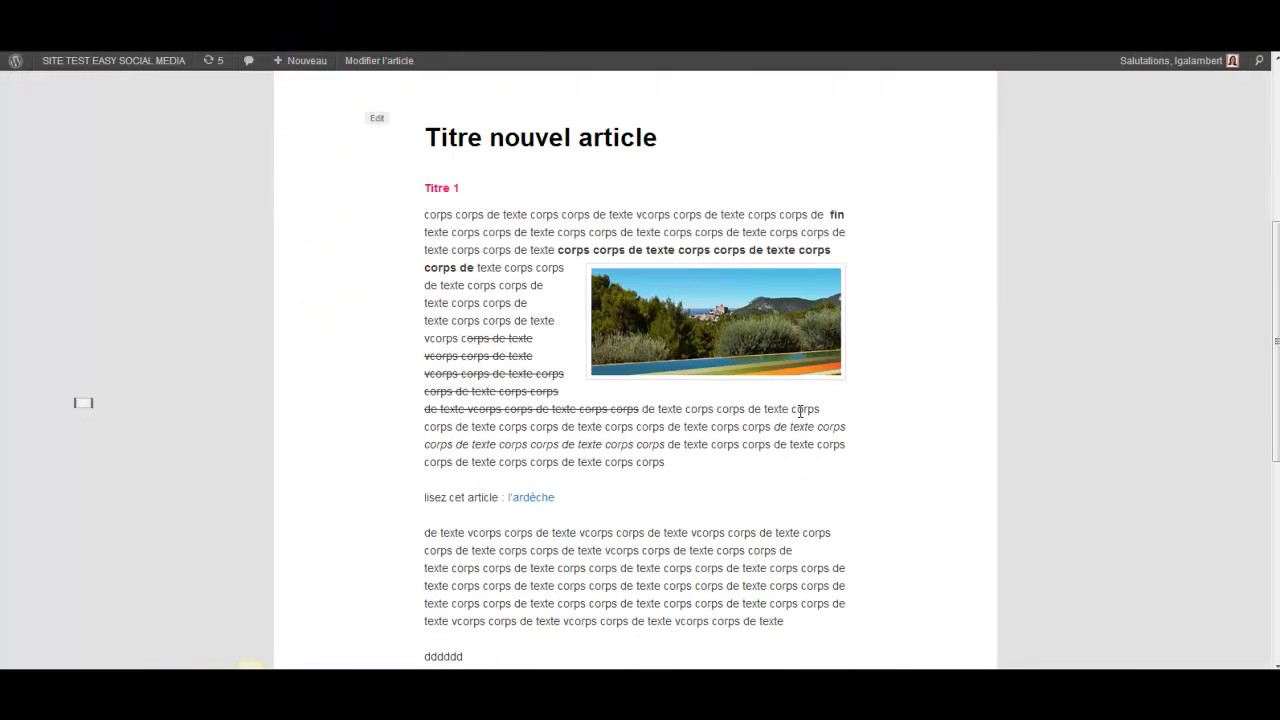
{"action": "left_click", "coordinate": [526, 496]}
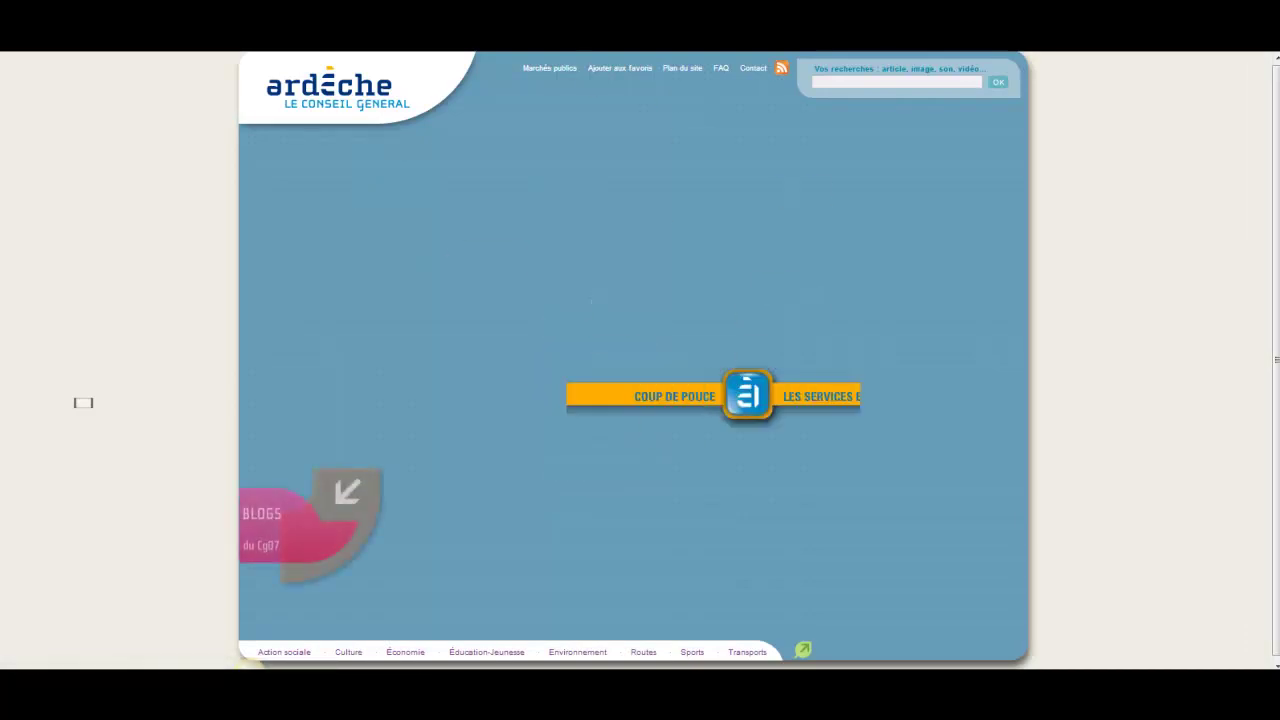
{"action": "key", "text": "alt+Left"}
{"action": "scroll", "coordinate": [780, 336], "scroll_direction": "up", "scroll_amount": 1}
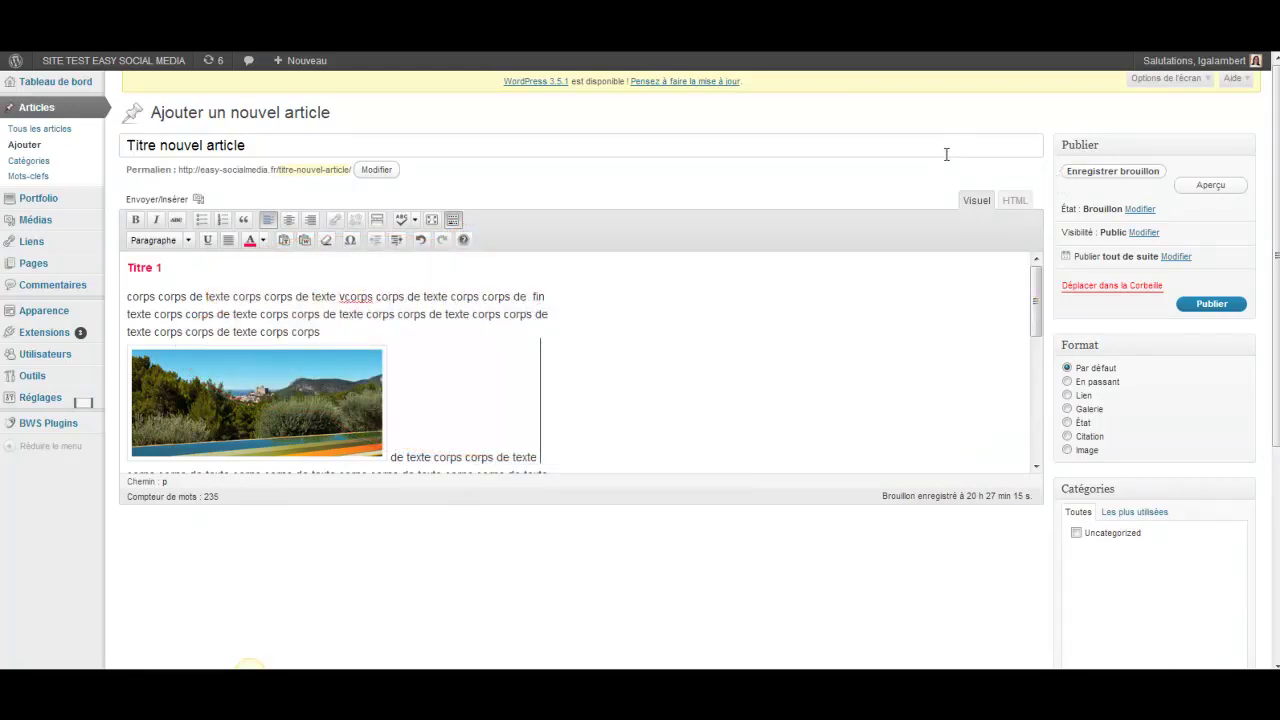
- Save the article as a draft and add the keyword "arcèche" to it
{"action": "left_click", "coordinate": [1097, 176]}
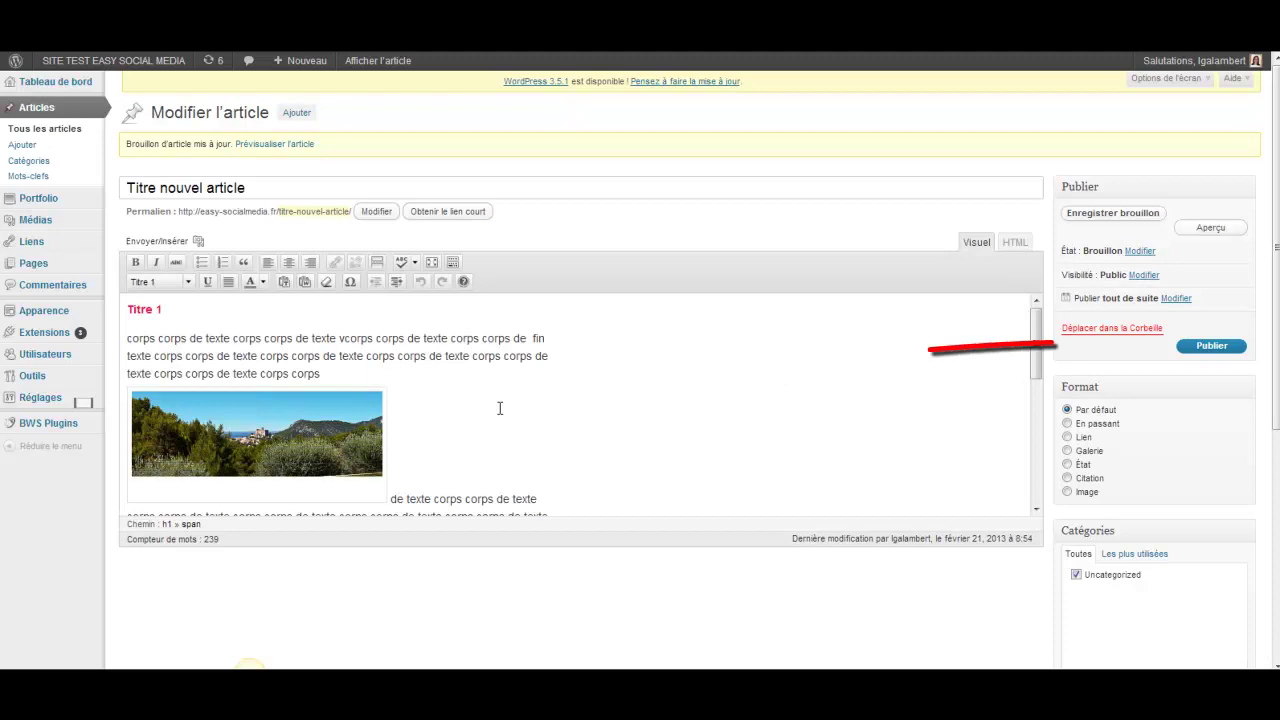
{"action": "scroll", "coordinate": [500, 408], "scroll_direction": "down", "scroll_amount": 1}
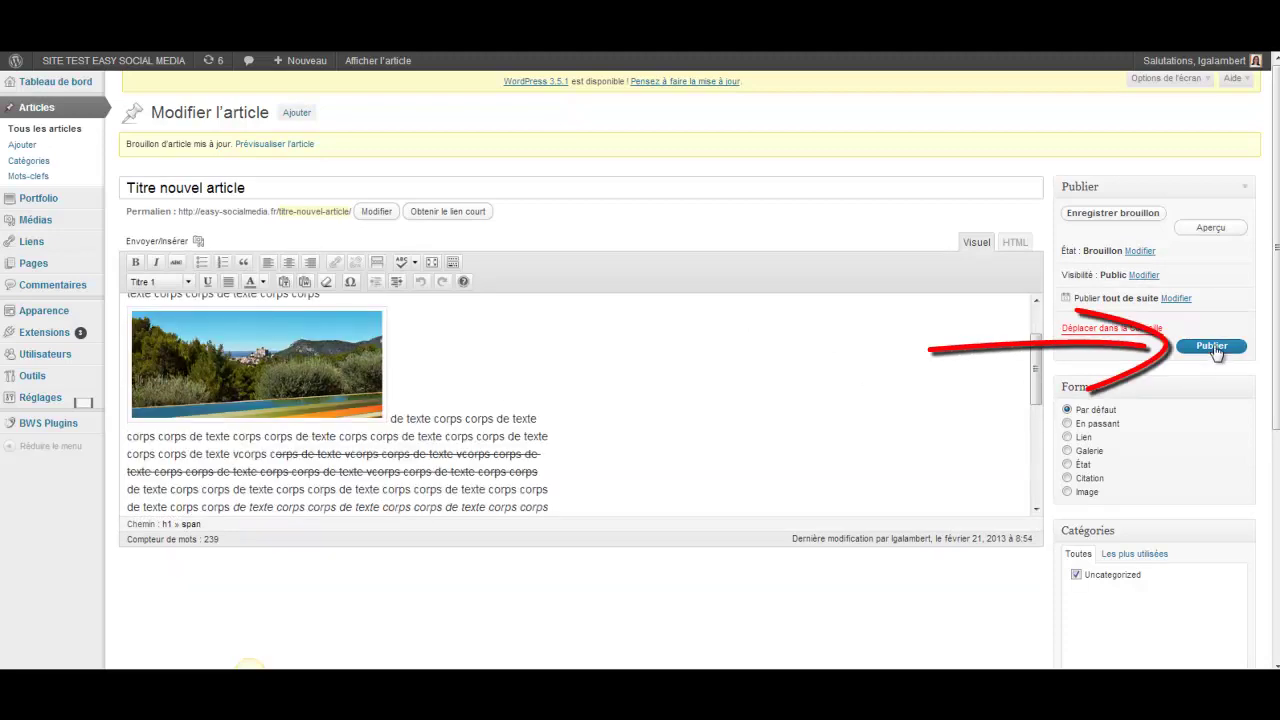
{"action": "scroll", "coordinate": [1219, 376], "scroll_direction": "down", "scroll_amount": 1}
{"action": "scroll", "coordinate": [1204, 356], "scroll_direction": "down", "scroll_amount": 3}
{"action": "scroll", "coordinate": [1204, 356], "scroll_direction": "down", "scroll_amount": 1}
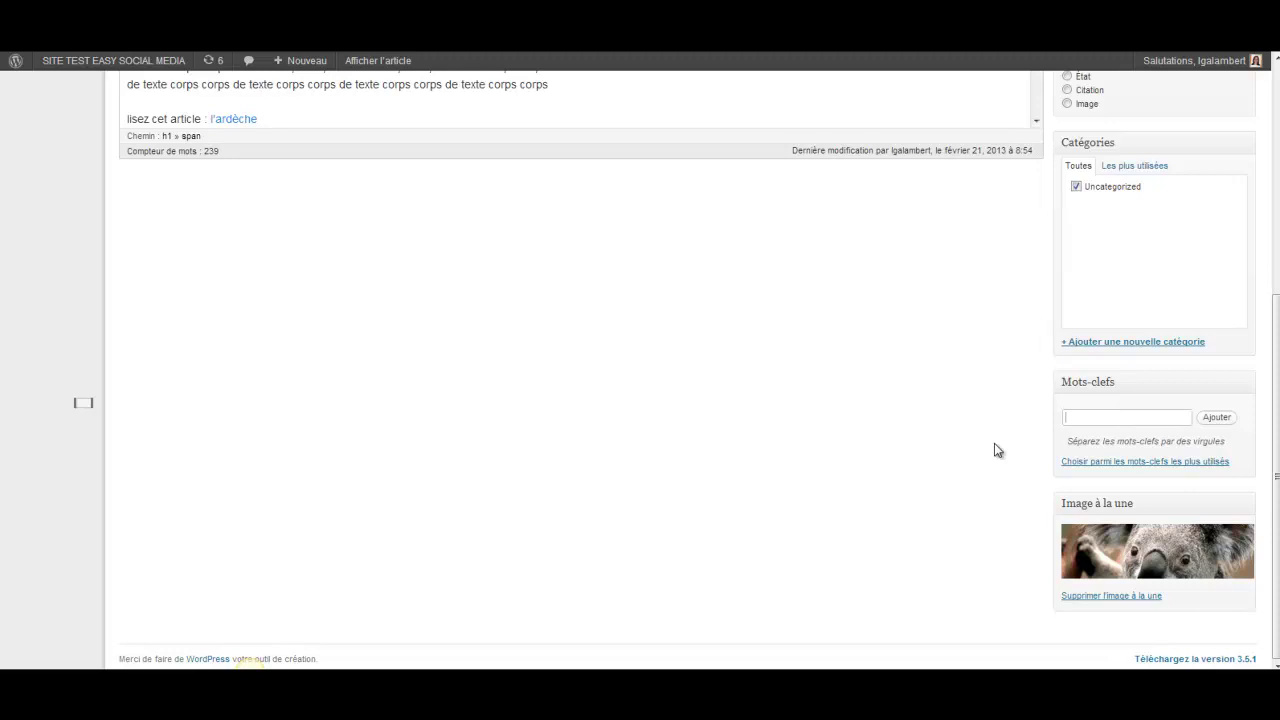
{"action": "type", "text": "èche"}
{"action": "key", "text": "Return"}
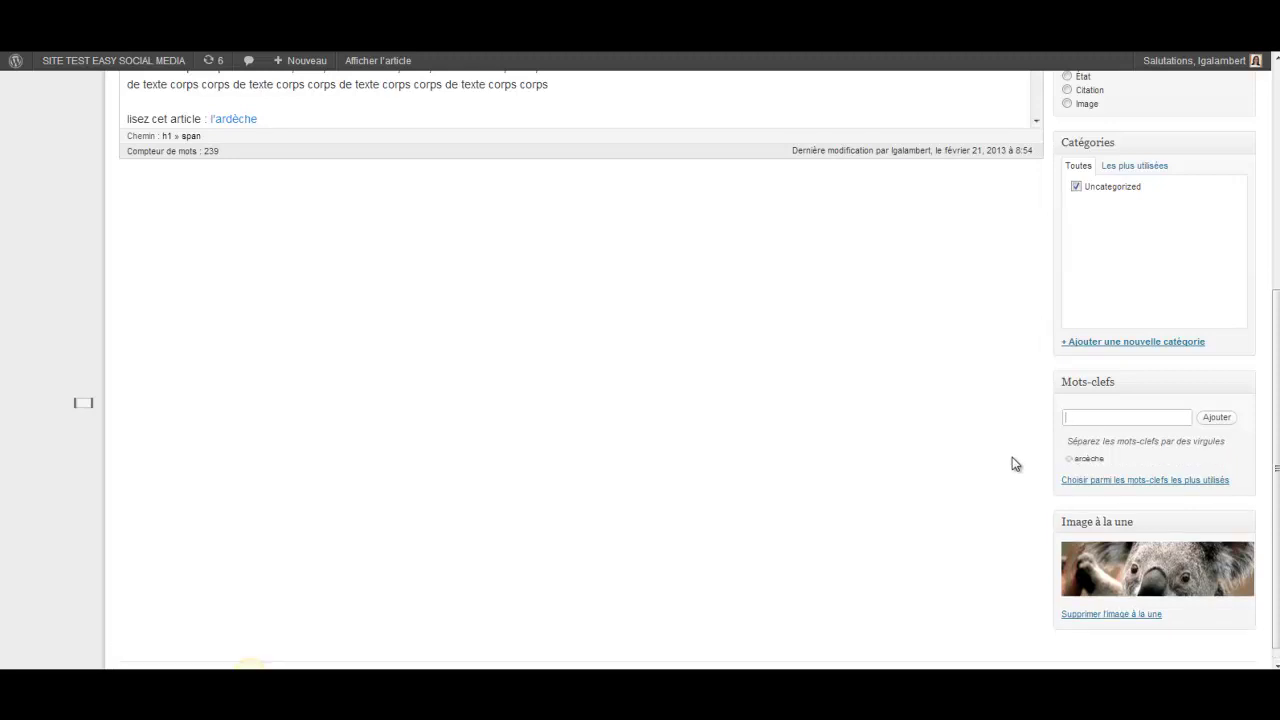
- Review the article's categories and publish the article
{"action": "scroll", "coordinate": [990, 475], "scroll_direction": "up", "scroll_amount": 3}
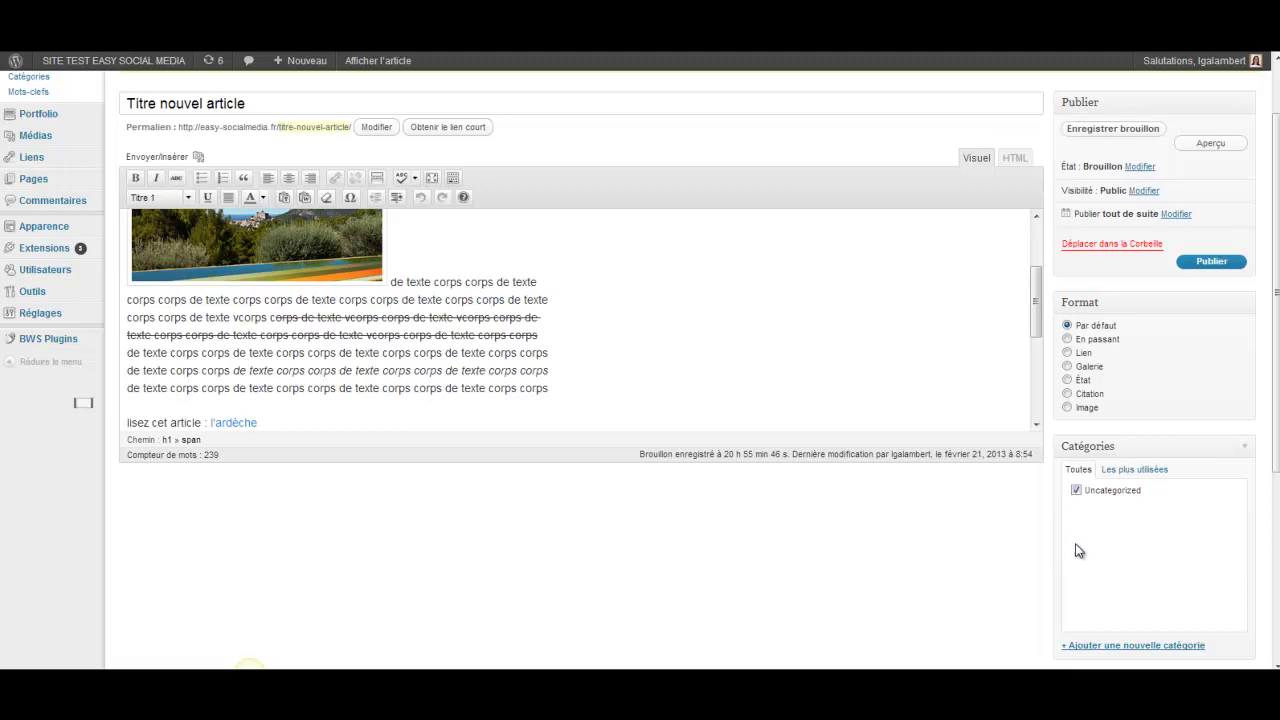
{"action": "scroll", "coordinate": [1095, 592], "scroll_direction": "down", "scroll_amount": 1}
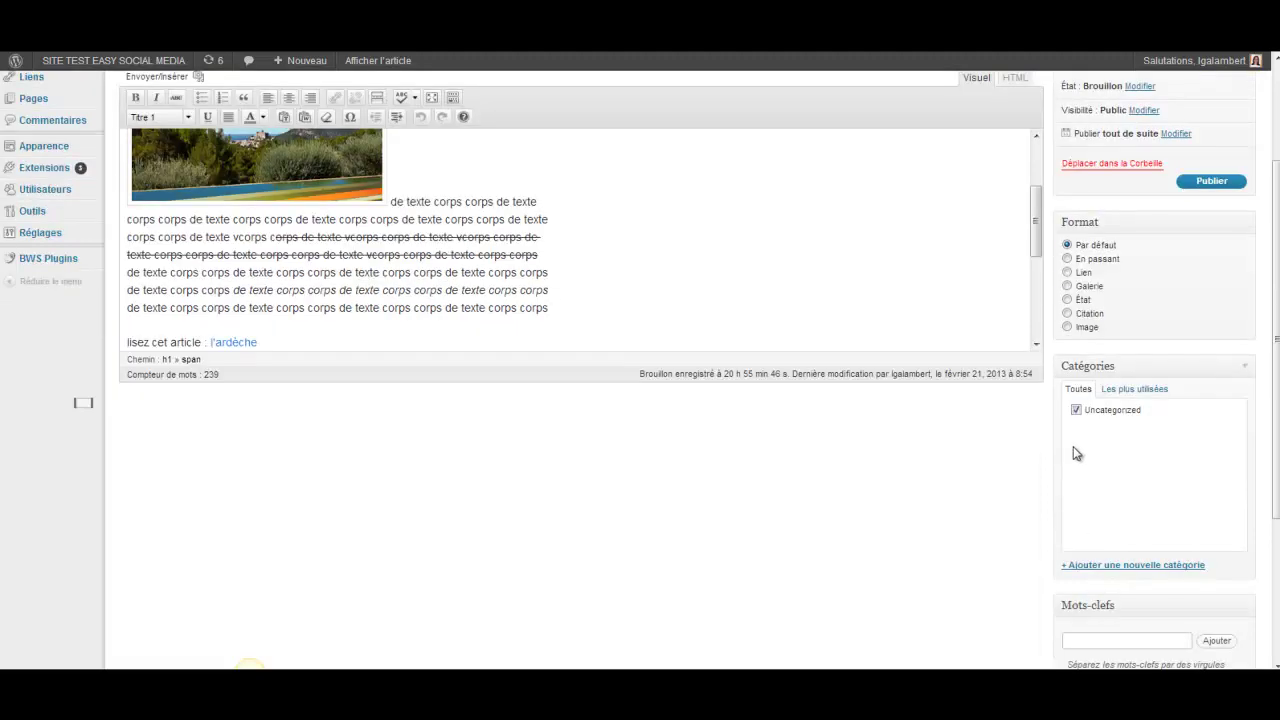
{"action": "scroll", "coordinate": [1077, 484], "scroll_direction": "up", "scroll_amount": 1}
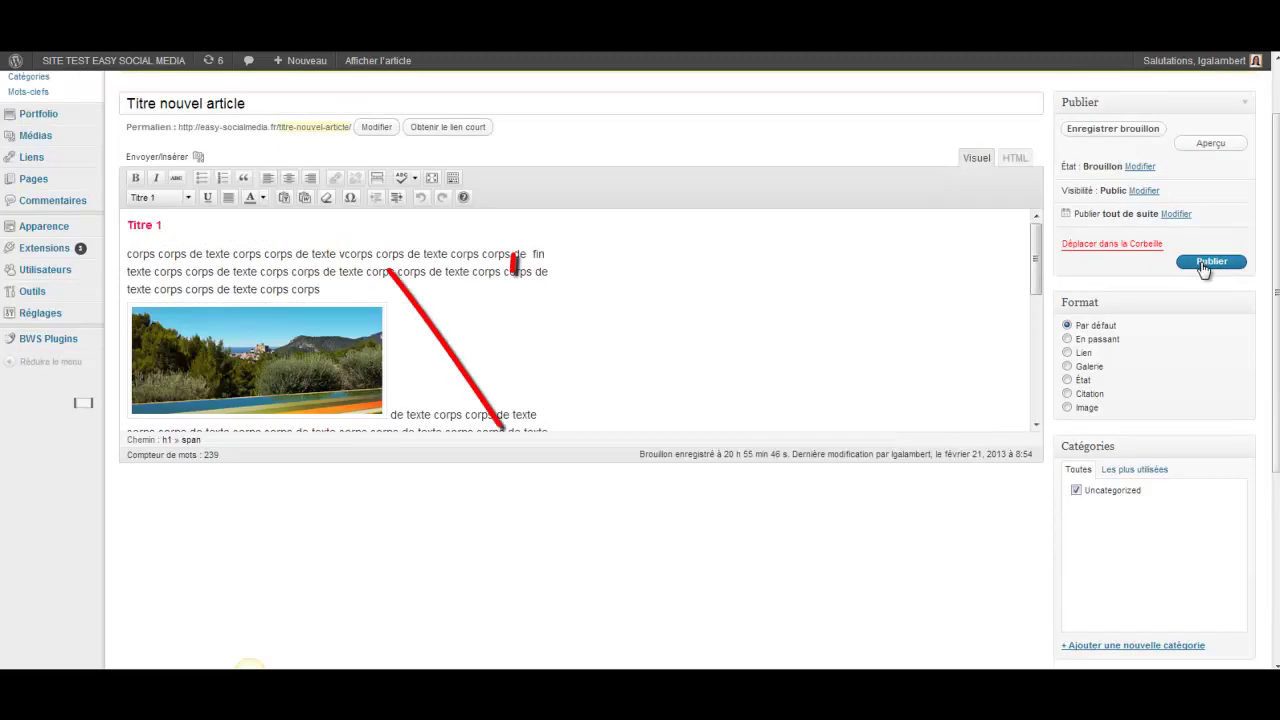
{"action": "left_click", "coordinate": [1208, 262]}
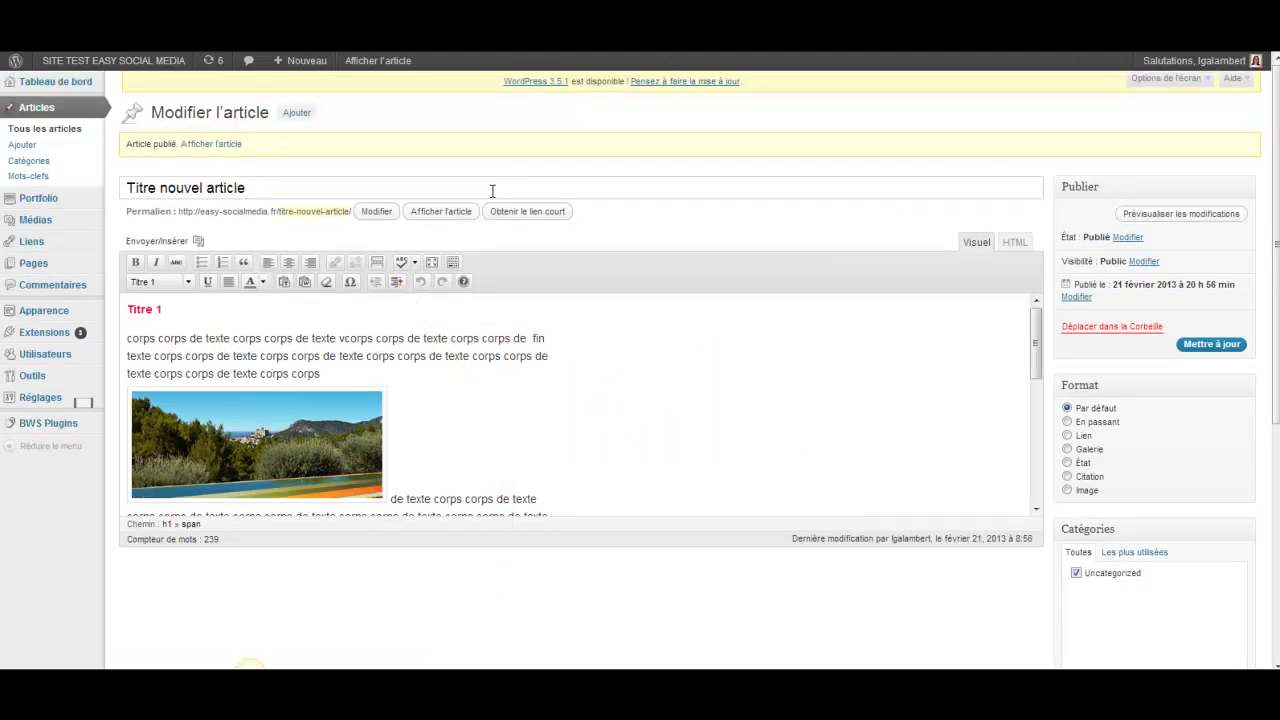
- Open the site's home page and examine the published article, its tags and the older post below it
{"action": "left_click", "coordinate": [491, 29]}
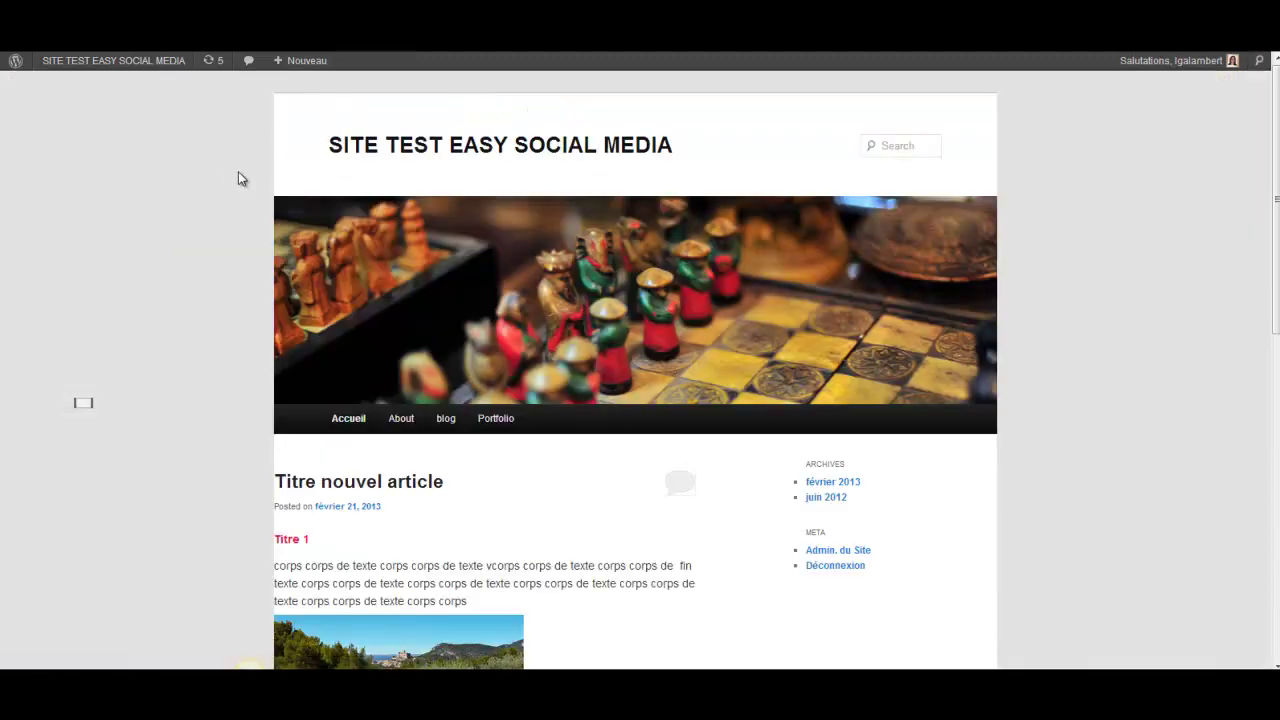
{"action": "scroll", "coordinate": [260, 177], "scroll_direction": "down", "scroll_amount": 3}
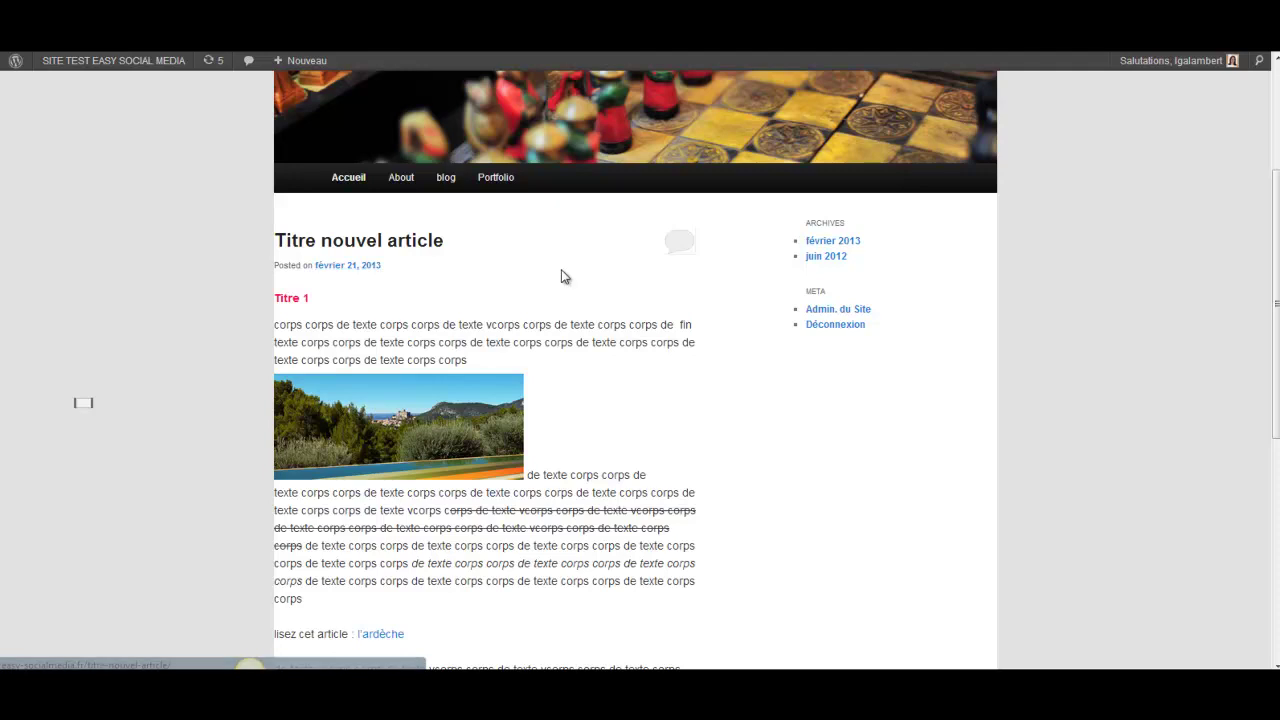
{"action": "scroll", "coordinate": [561, 269], "scroll_direction": "down", "scroll_amount": 2}
{"action": "scroll", "coordinate": [521, 311], "scroll_direction": "down", "scroll_amount": 3}
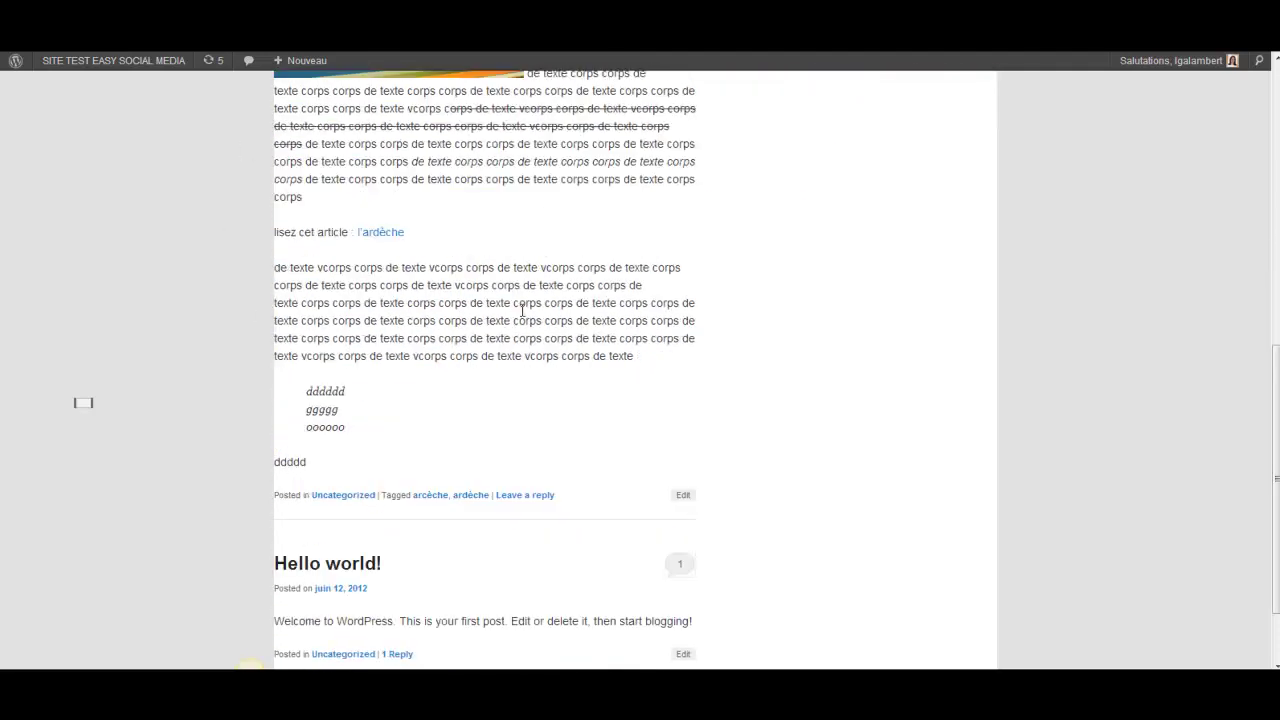
{"action": "scroll", "coordinate": [521, 311], "scroll_direction": "up", "scroll_amount": 4}
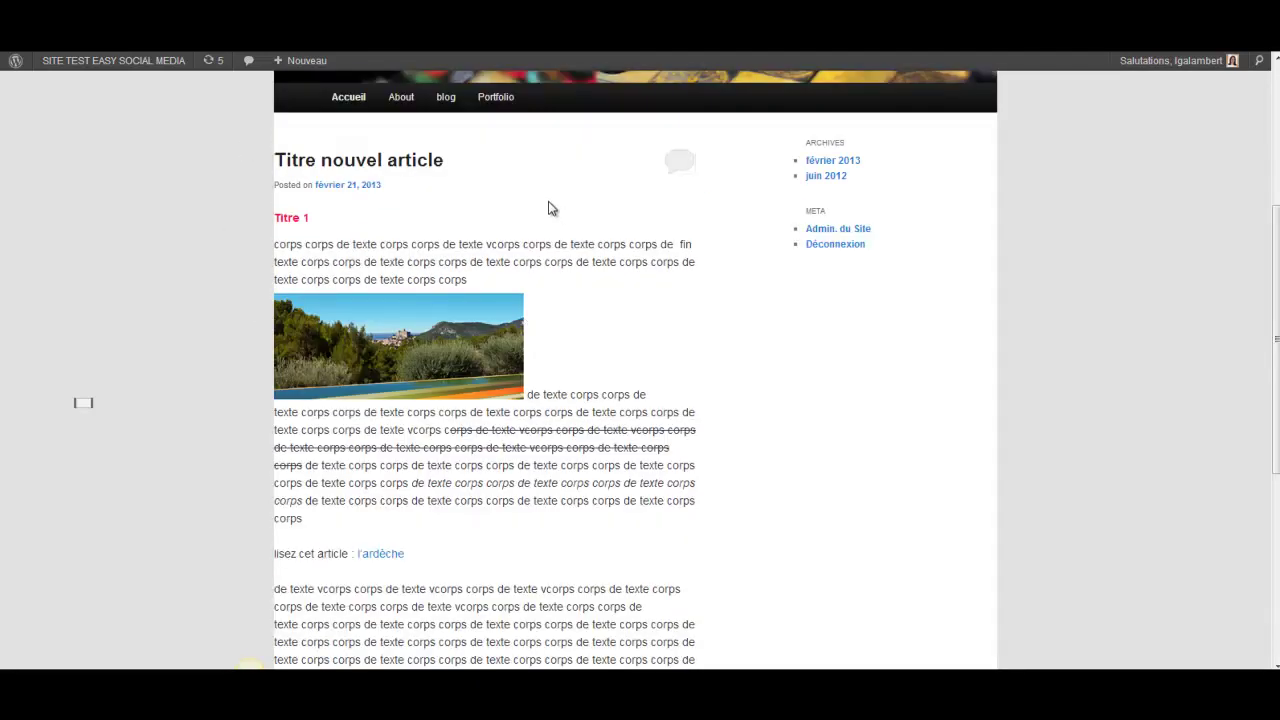
{"action": "scroll", "coordinate": [540, 210], "scroll_direction": "up", "scroll_amount": 1}
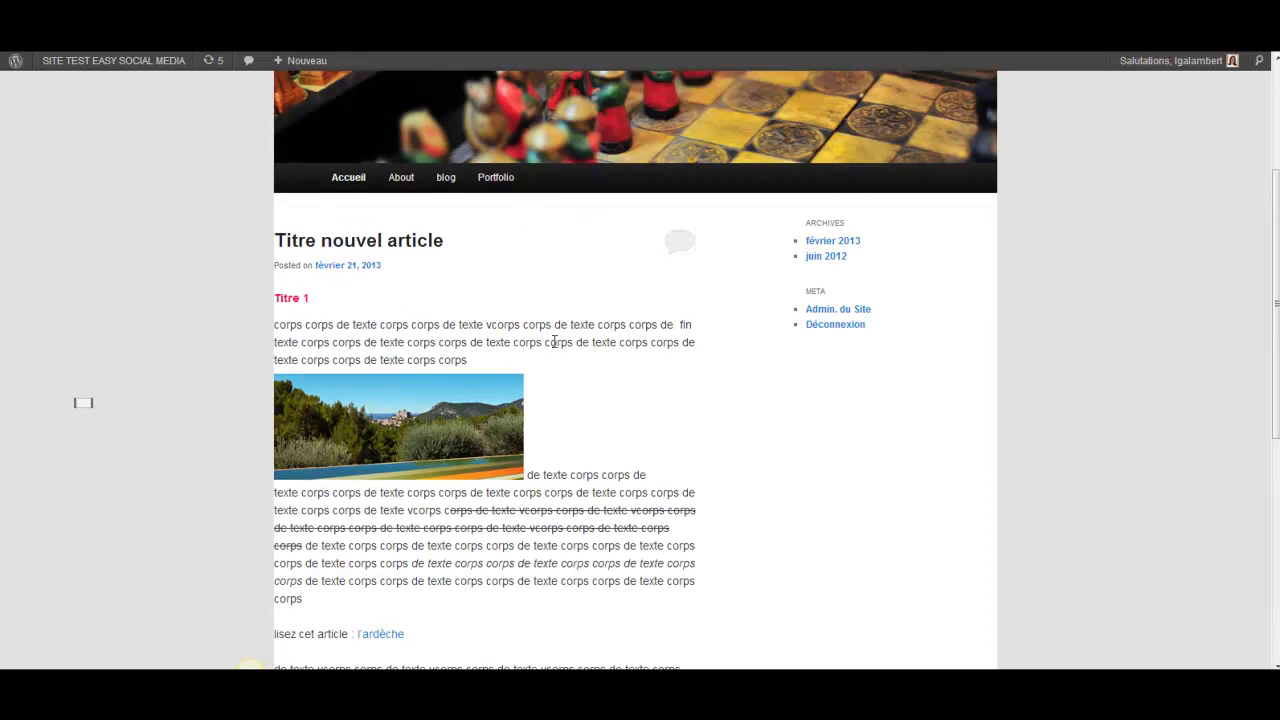
{"action": "scroll", "coordinate": [580, 384], "scroll_direction": "down", "scroll_amount": 6}
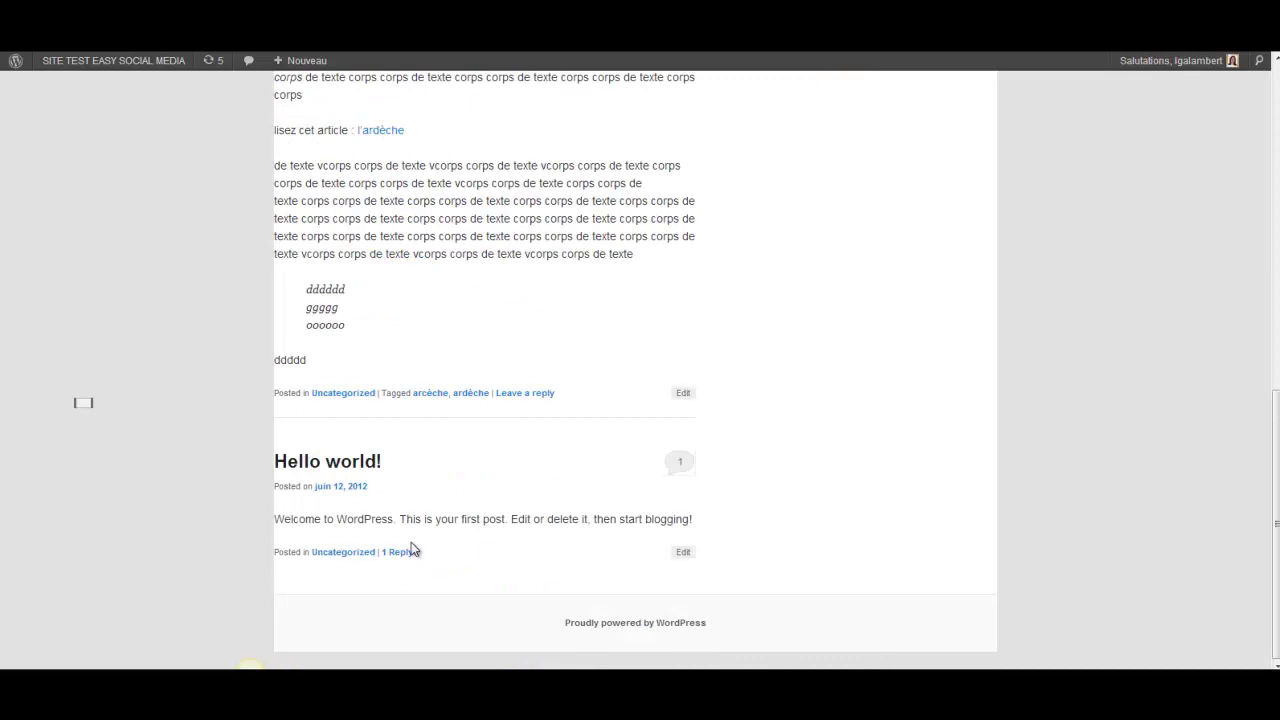
{"action": "scroll", "coordinate": [547, 424], "scroll_direction": "up", "scroll_amount": 10}
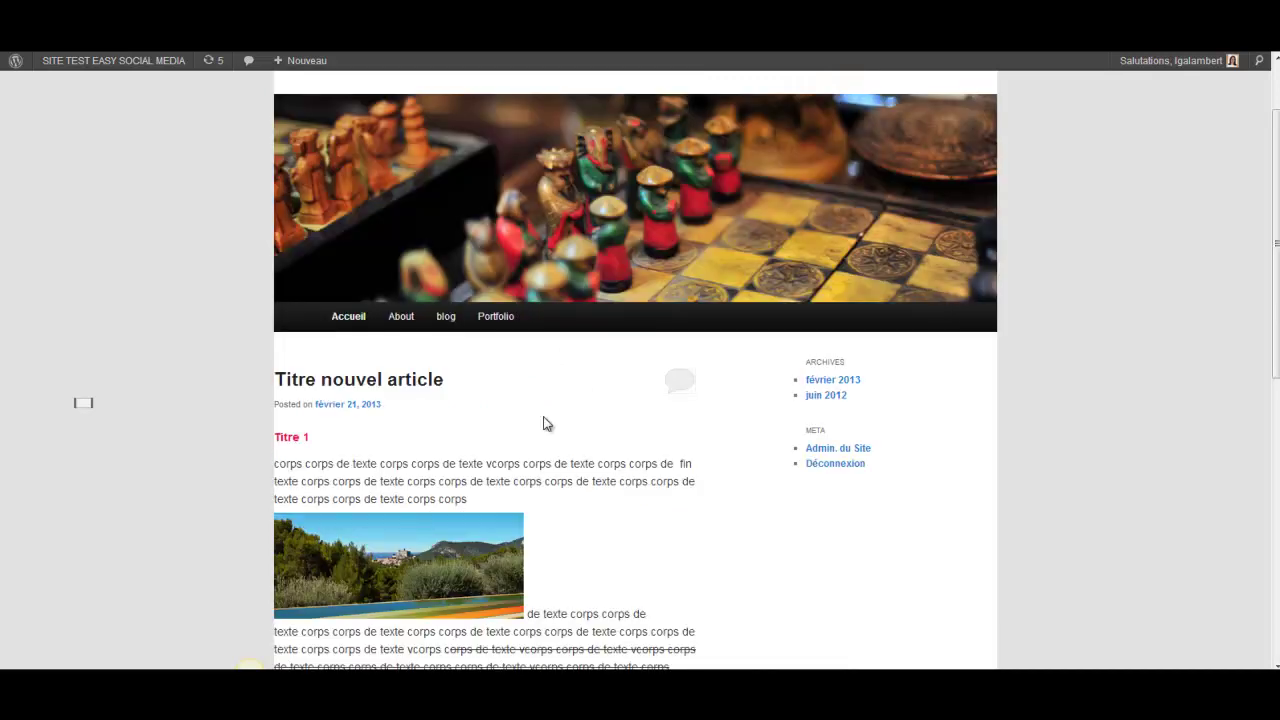